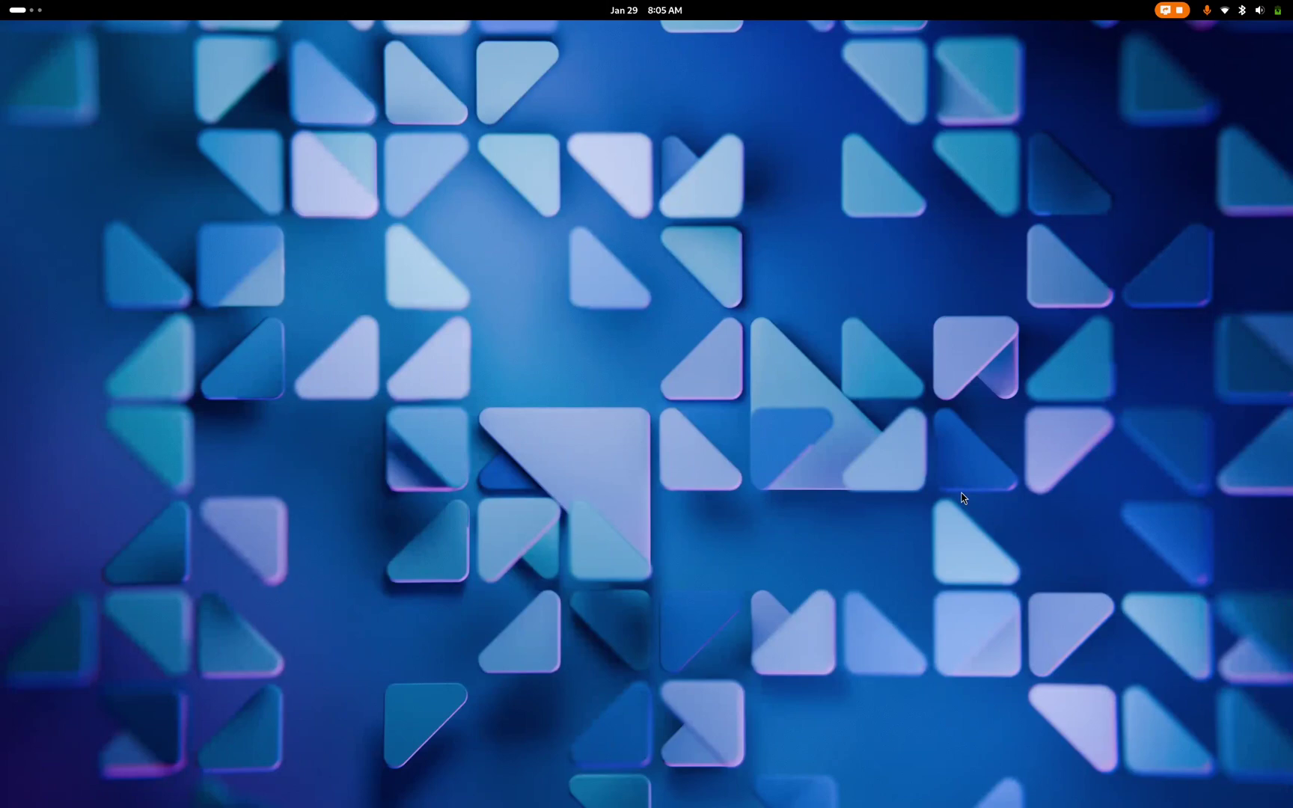
Open and close the Activities overview twice to return to the desktop.
{"action": "key", "text": "super"}
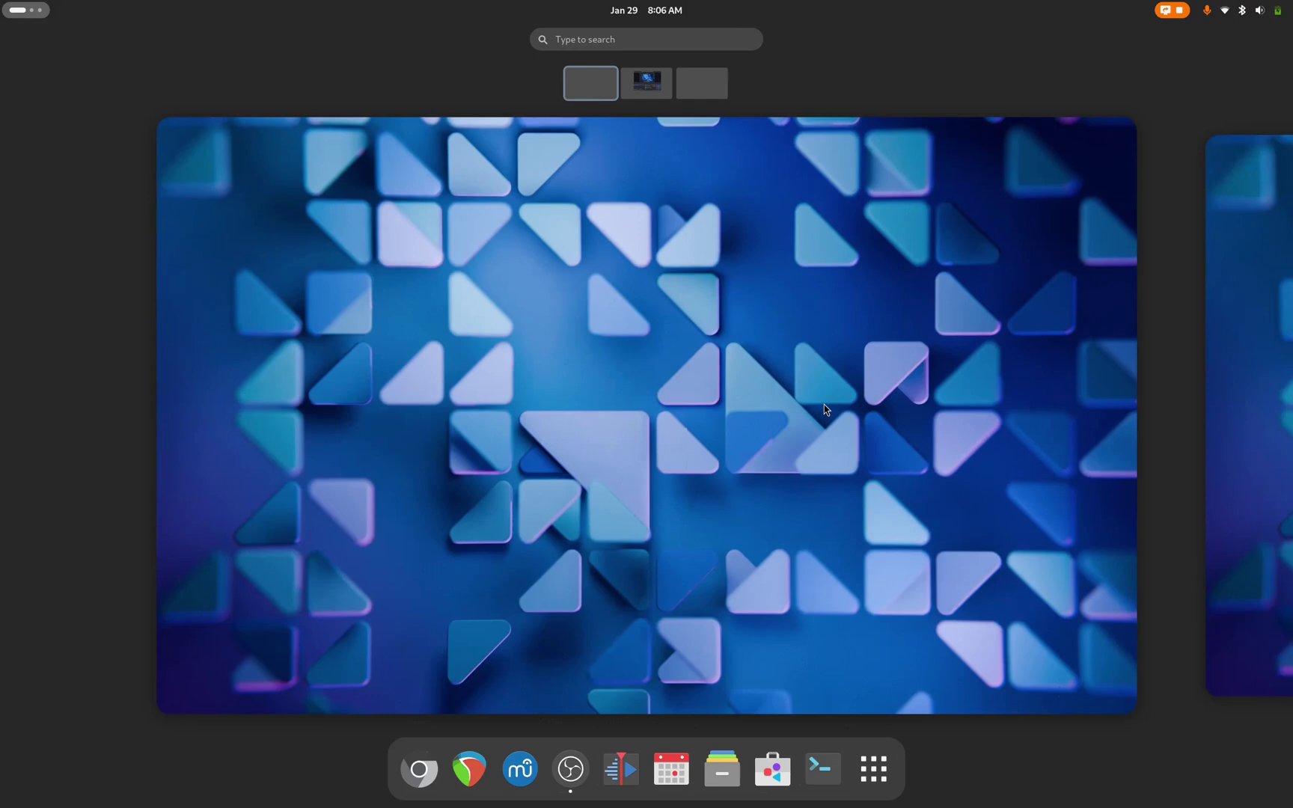
{"action": "left_click", "coordinate": [602, 509]}
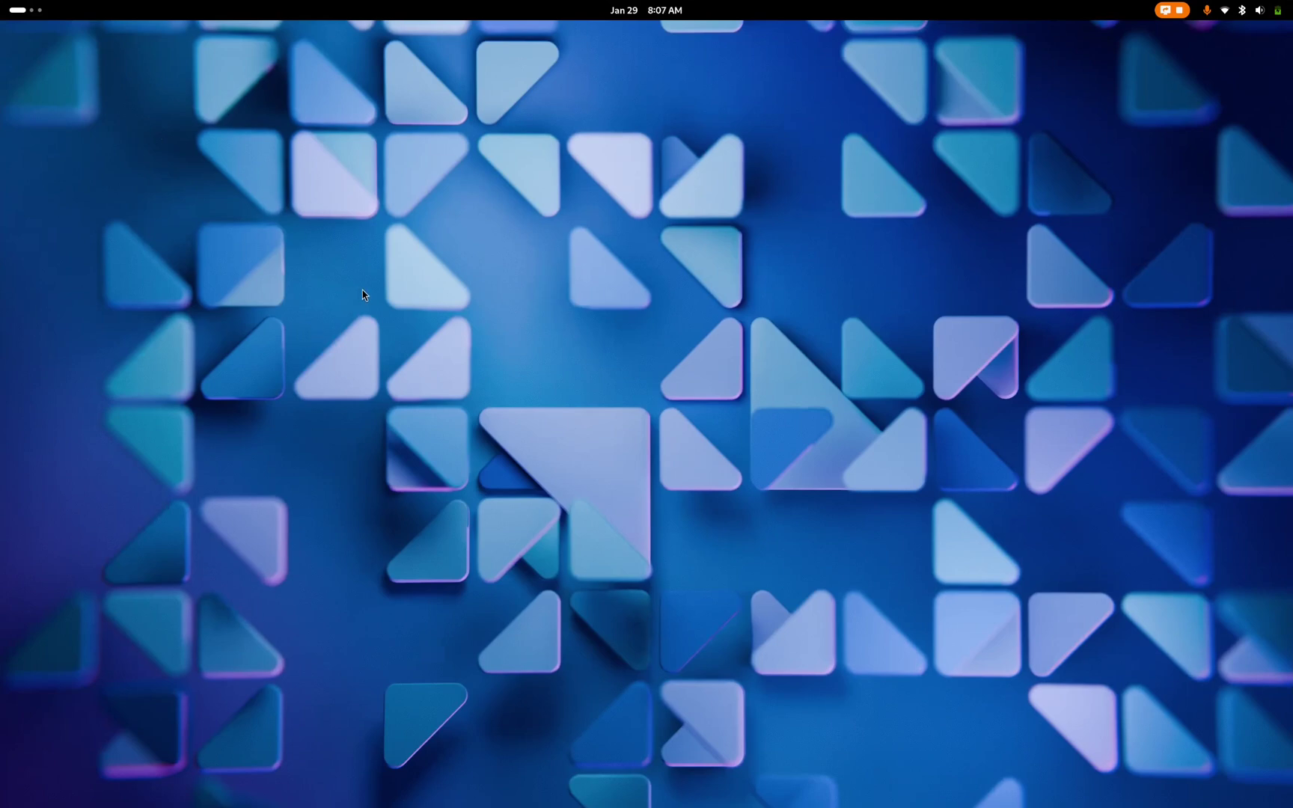
{"action": "key", "text": "super"}
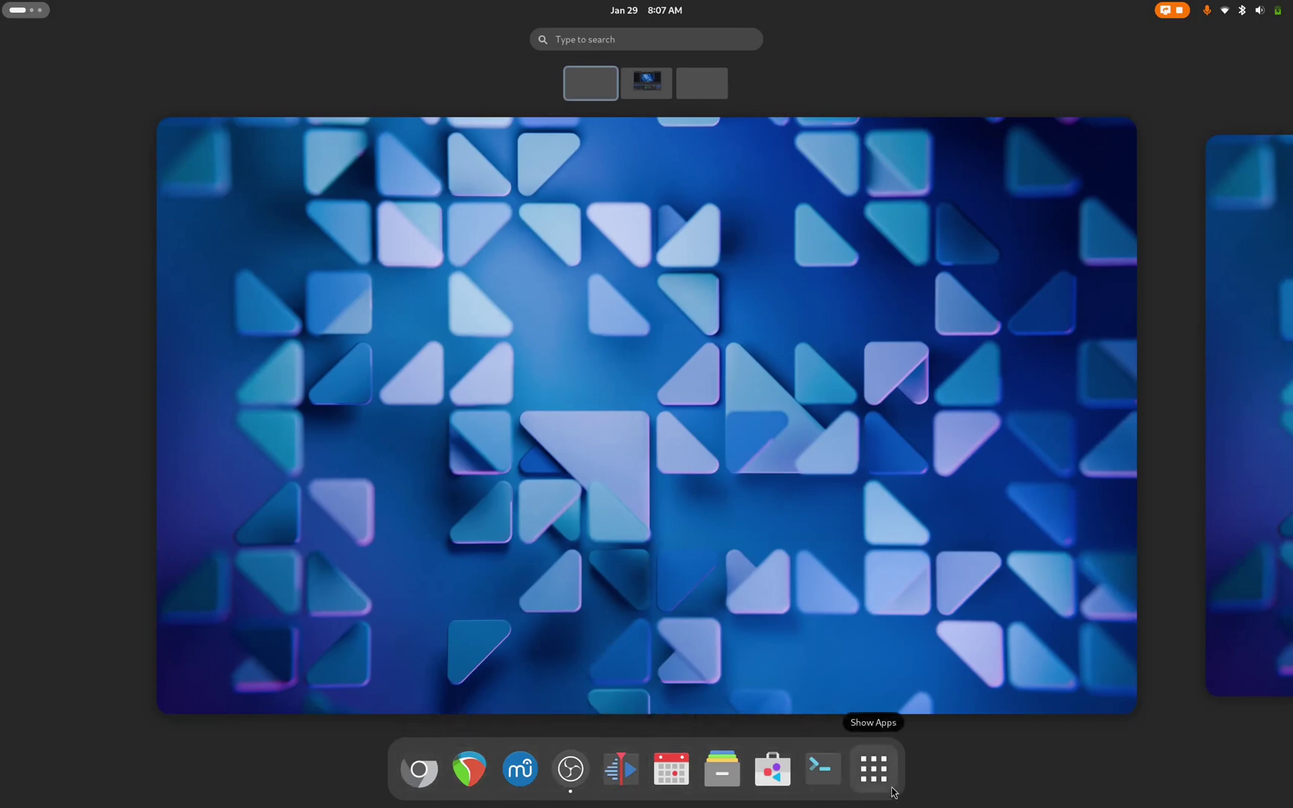
{"action": "left_click", "coordinate": [722, 541]}
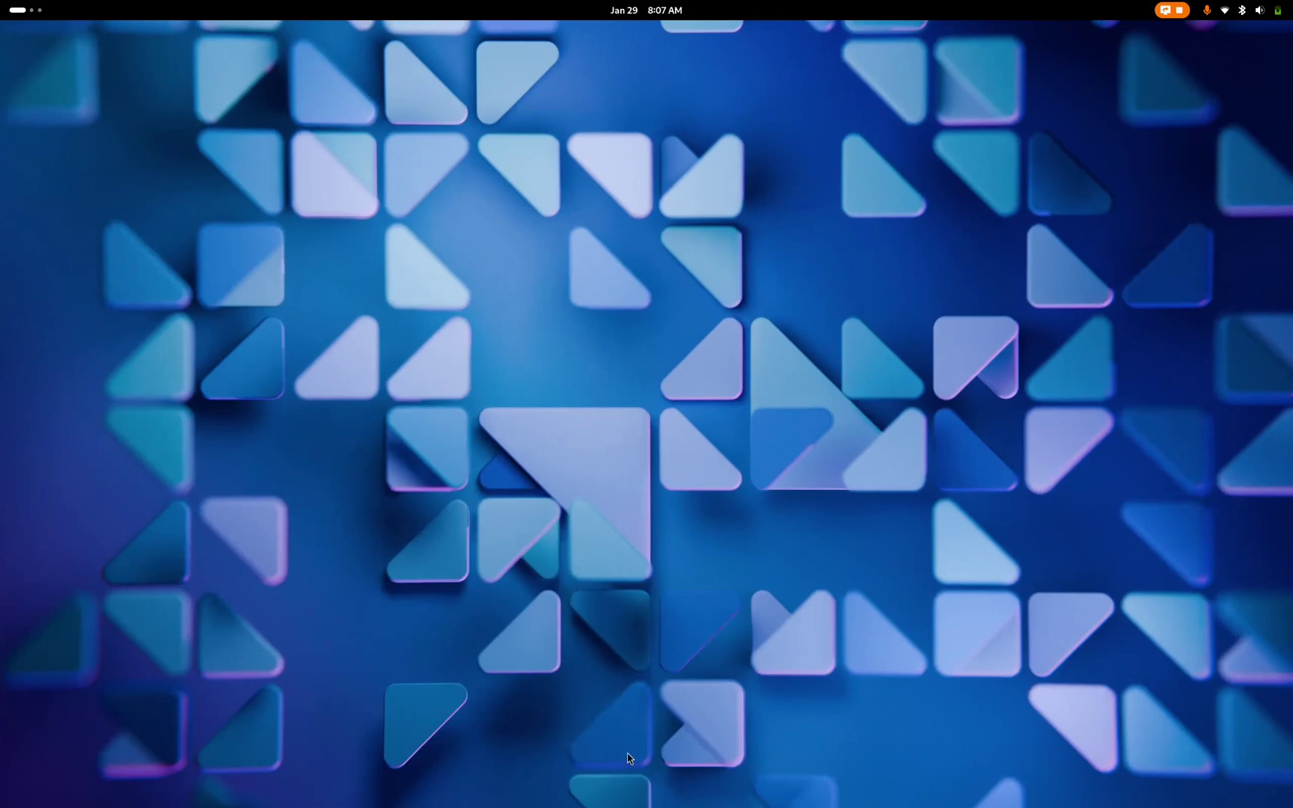
Launch Files on the Home folder and drag its window to the centre-right.
{"action": "key", "text": "super"}
{"action": "left_click", "coordinate": [722, 770]}
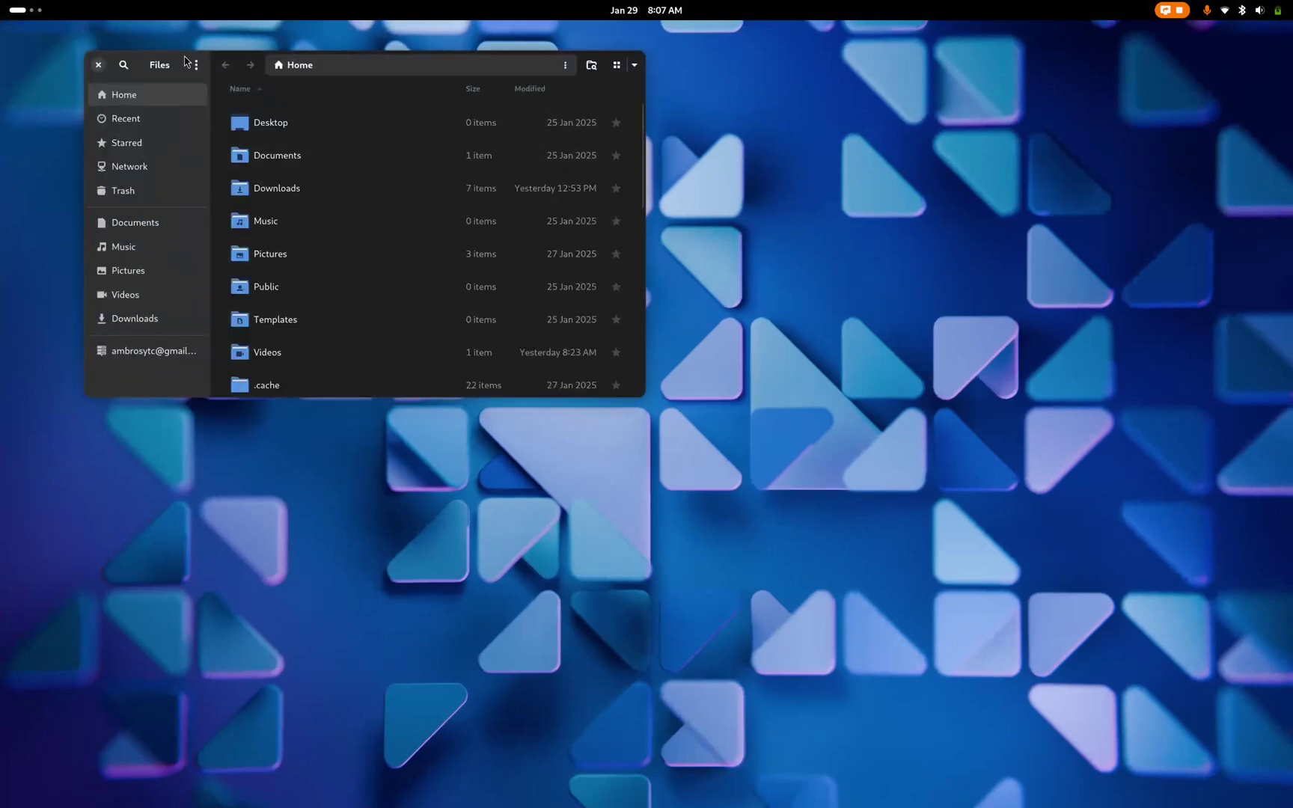
{"action": "left_click_drag", "start_coordinate": [177, 61], "coordinate": [520, 167]}
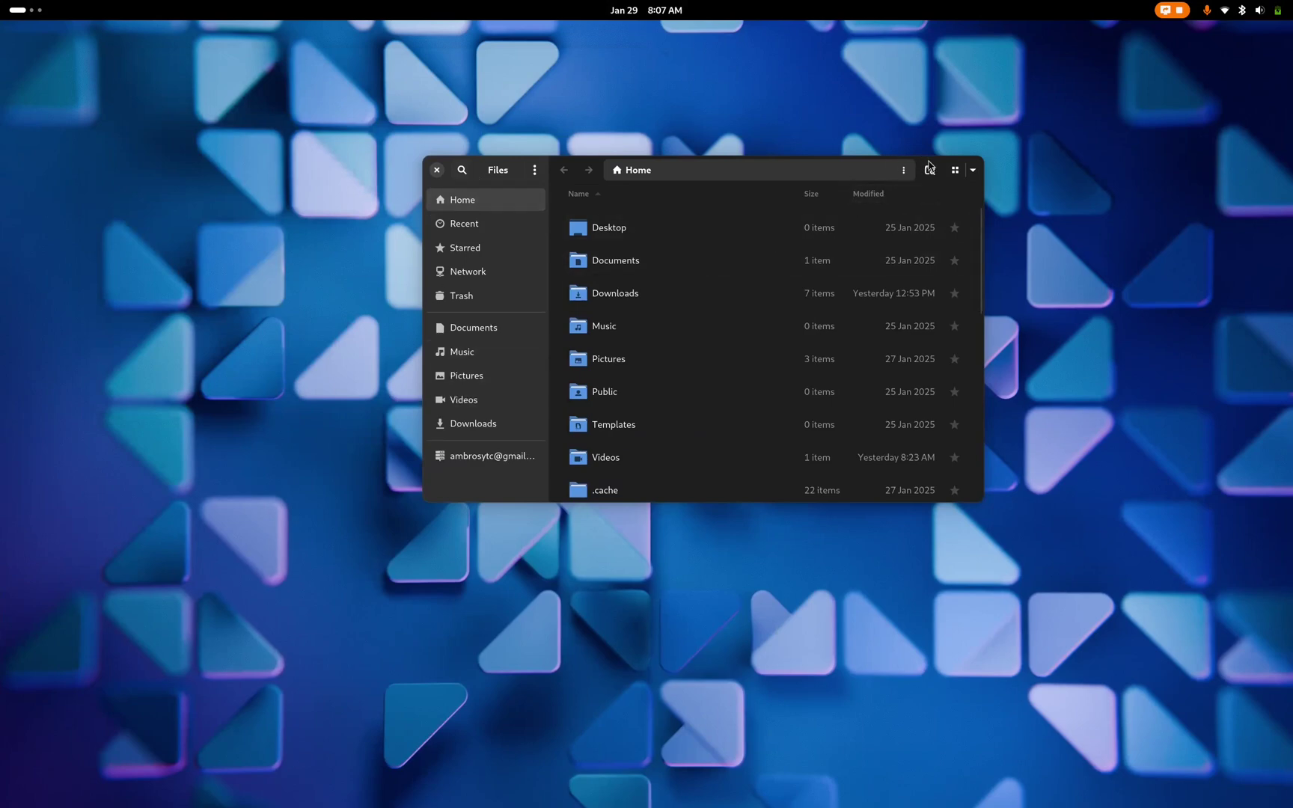
{"action": "left_click_drag", "start_coordinate": [943, 167], "coordinate": [1166, 108]}
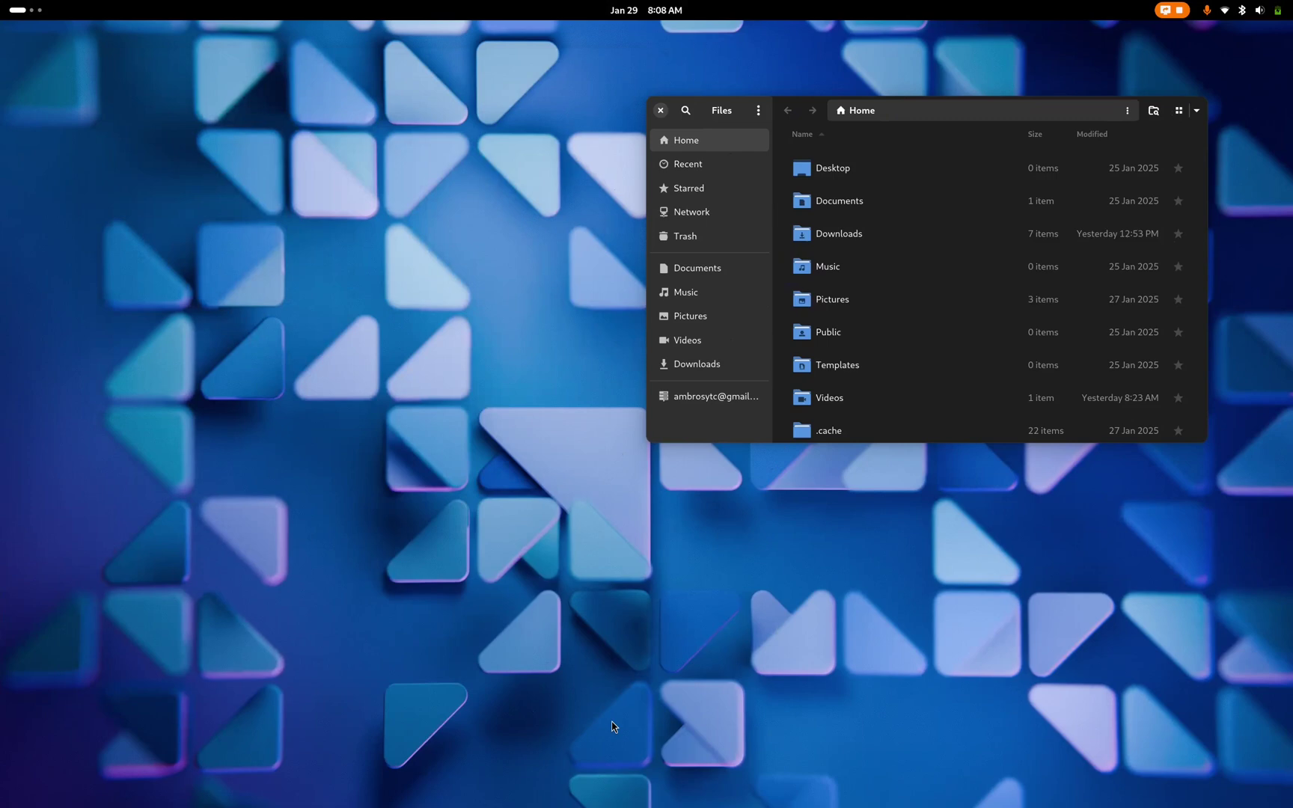
Launch MuseScore Studio and open the Iris score maximised to full screen.
{"action": "key", "text": "super"}
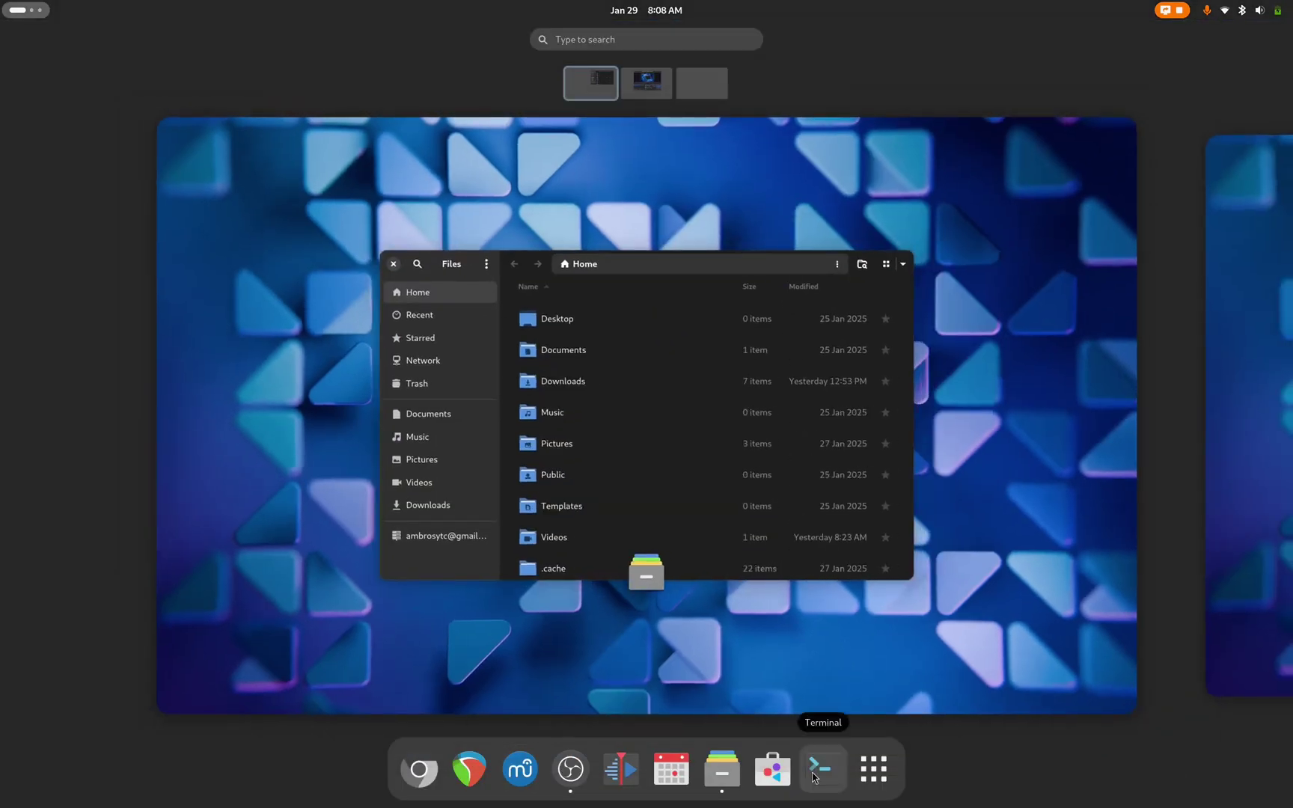
{"action": "left_click", "coordinate": [520, 773]}
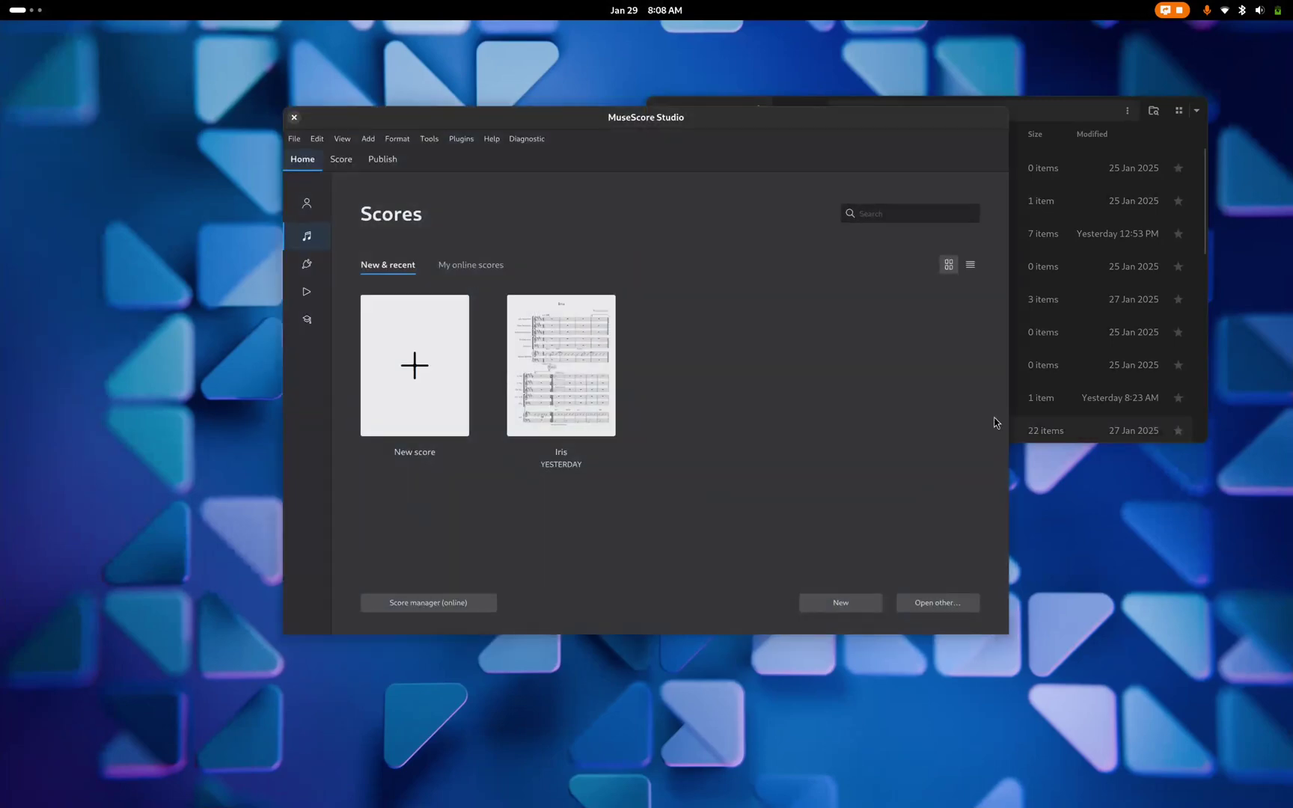
{"action": "double_click", "coordinate": [681, 116]}
{"action": "left_click", "coordinate": [505, 327]}
{"action": "left_click_drag", "start_coordinate": [730, 34], "coordinate": [737, 3]}
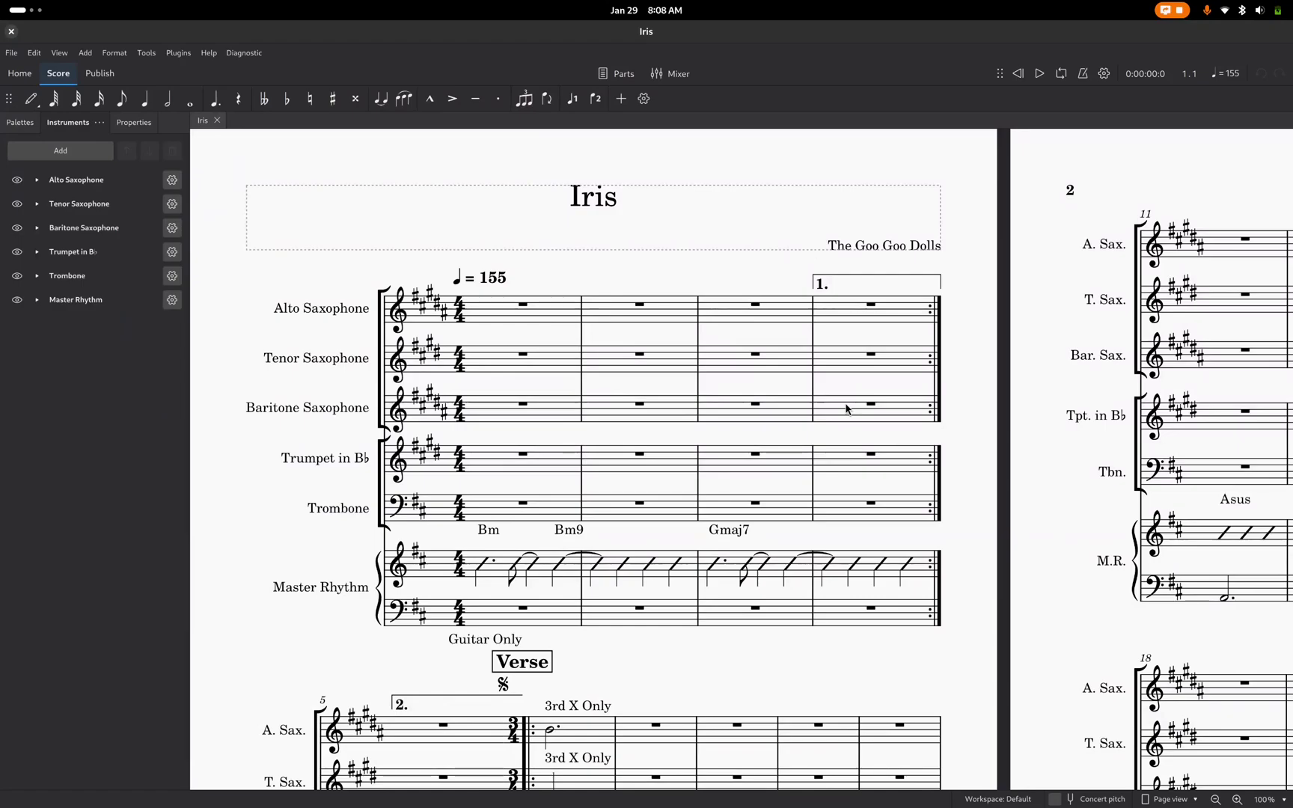
Close the Files window and switch over to an empty workspace.
{"action": "key", "text": "super"}
{"action": "left_click", "coordinate": [1115, 424]}
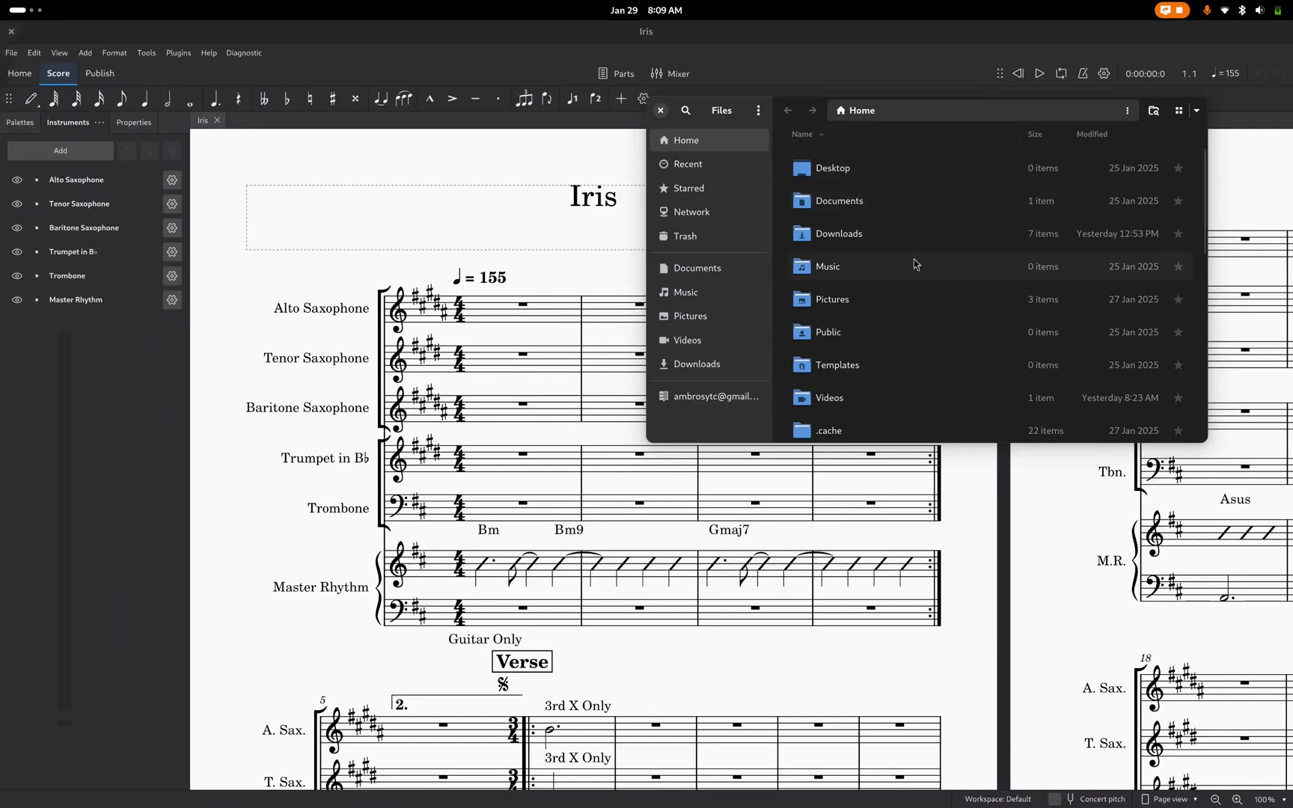
{"action": "left_click", "coordinate": [661, 112]}
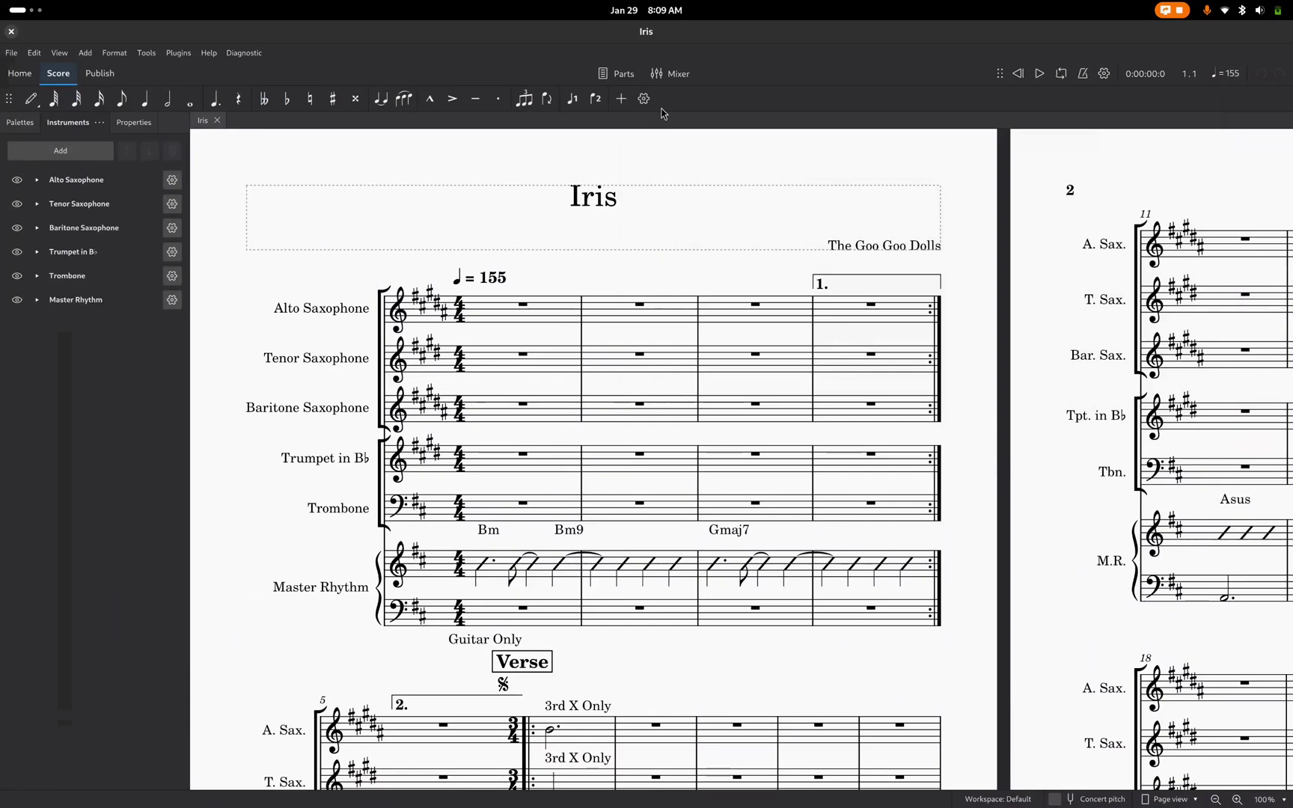
{"action": "key", "text": "super+Page_Down"}
{"action": "key", "text": "super+shift+Page_Down"}
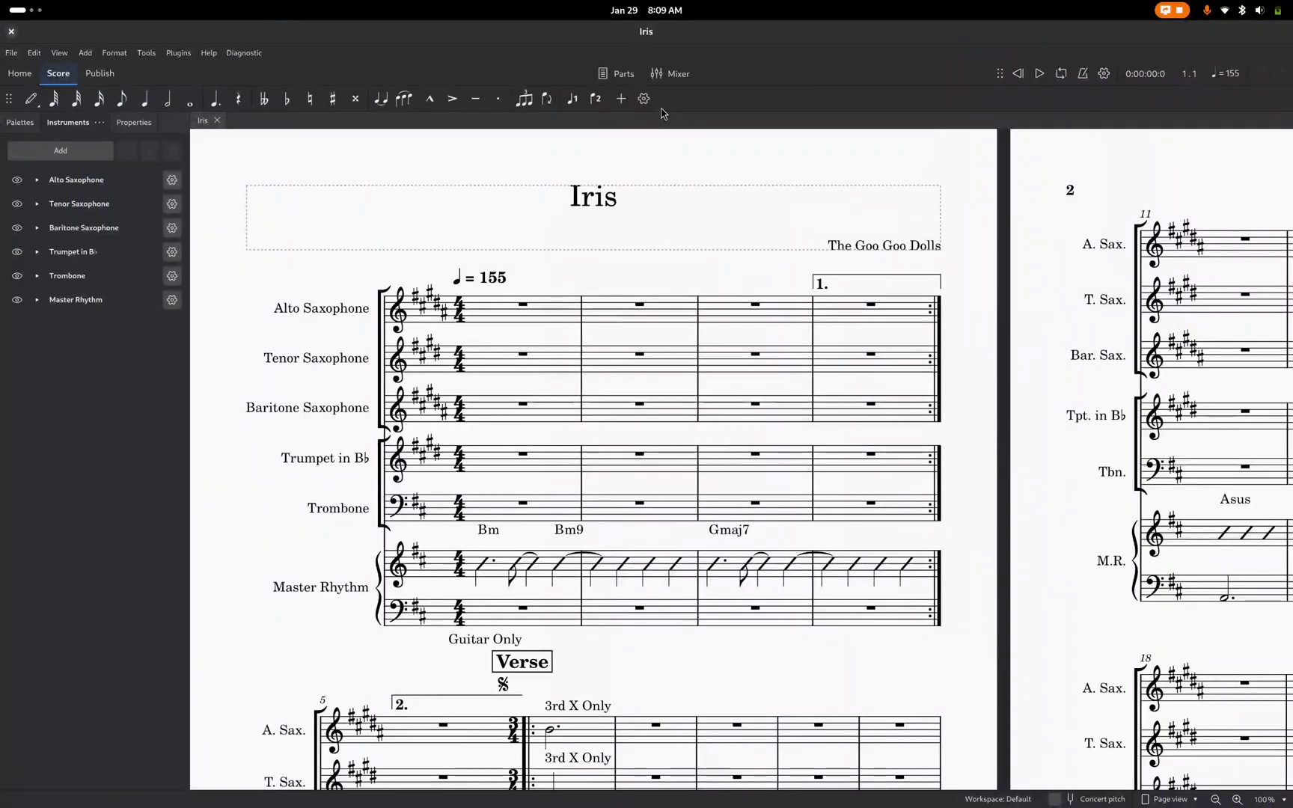
{"action": "key", "text": "super+End"}
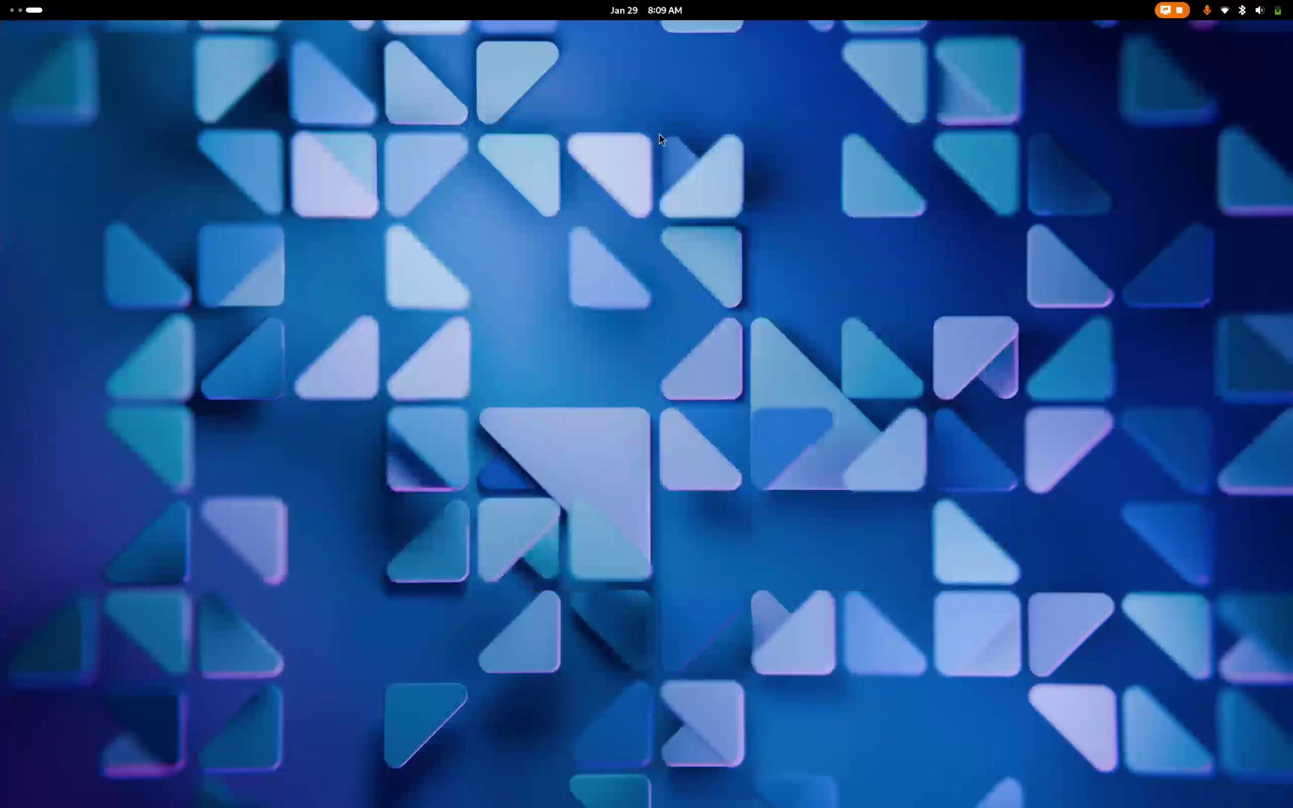
Open a new Files window on Home and move it to the screen centre.
{"action": "key", "text": "super"}
{"action": "left_click", "coordinate": [722, 768]}
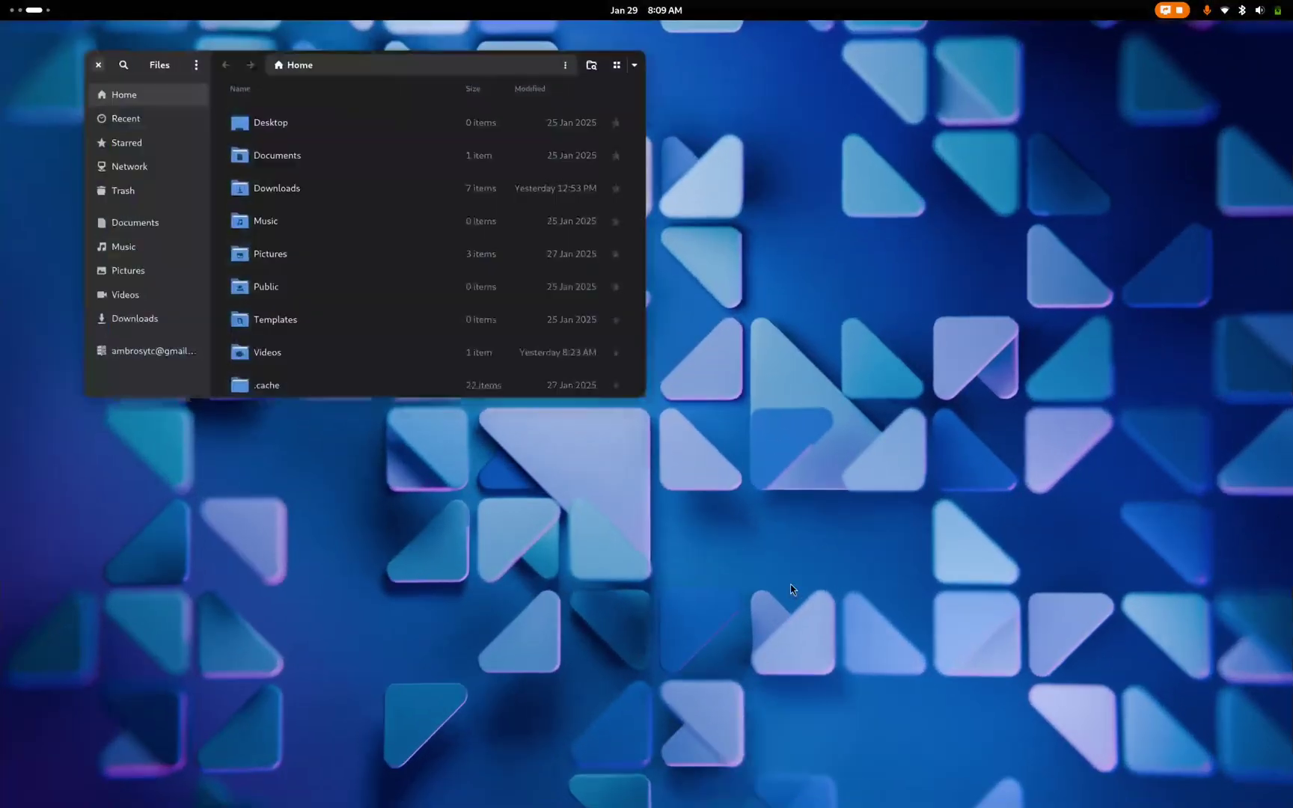
{"action": "left_click_drag", "start_coordinate": [353, 121], "coordinate": [1126, 240]}
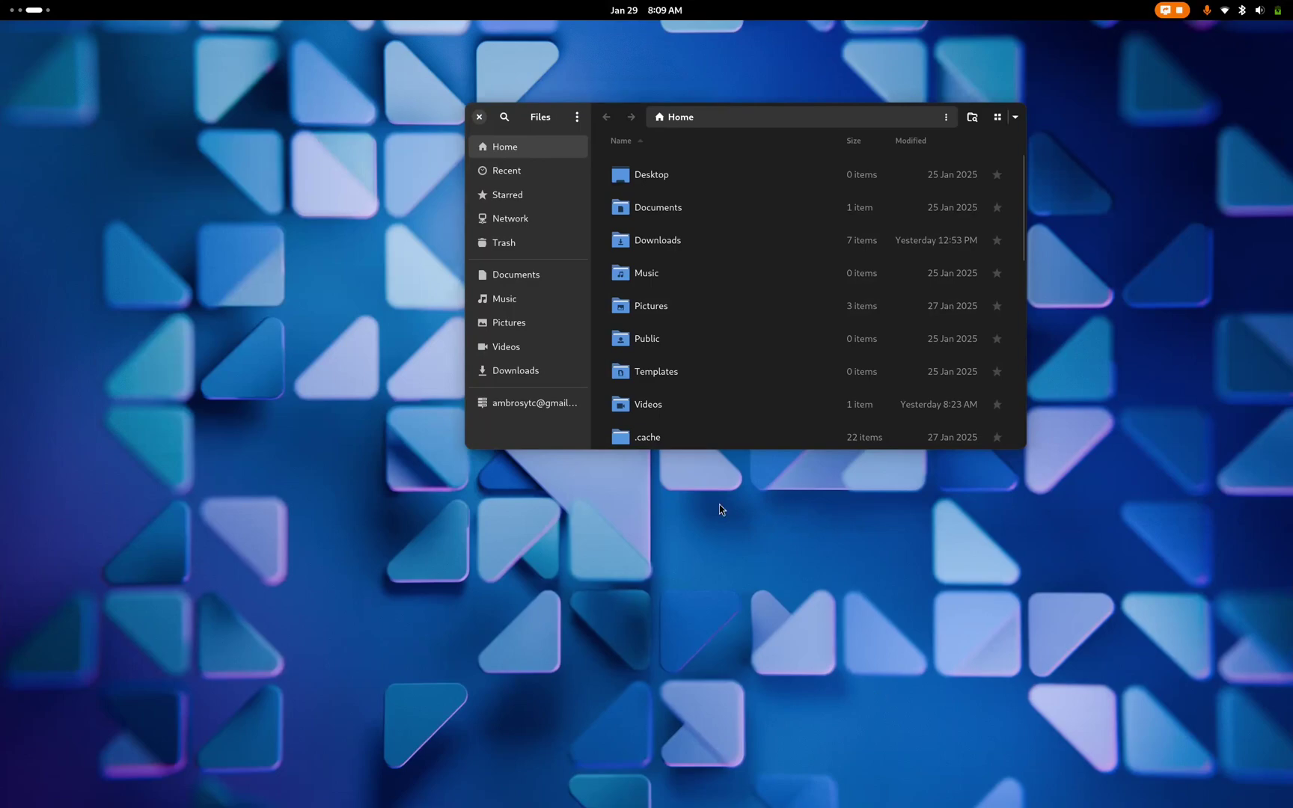
Switch across workspaces back to the one holding the Iris score.
{"action": "key", "text": "super+Home"}
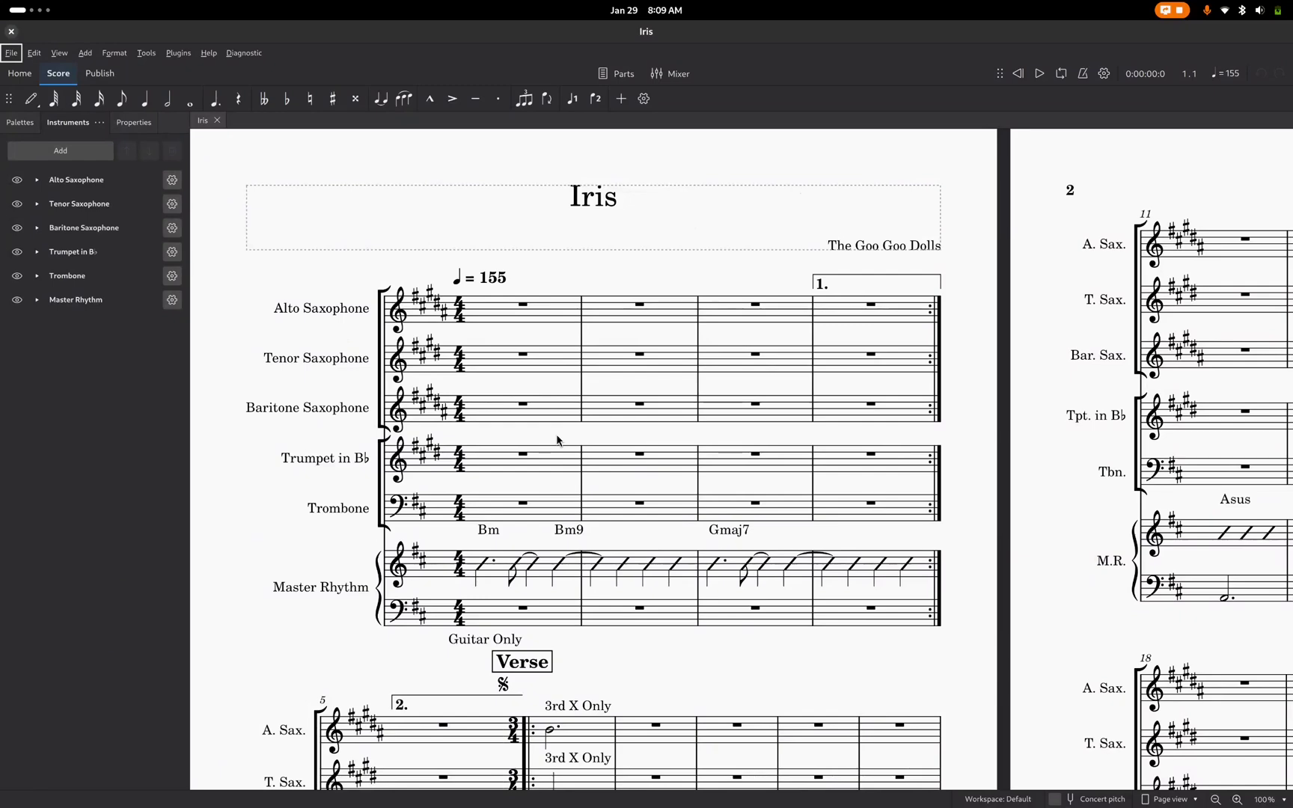
{"action": "key", "text": "super+Page_Down"}
{"action": "key", "text": "super+Page_Down"}
{"action": "key", "text": "super+Page_Down"}
{"action": "key", "text": "super+Page_Up"}
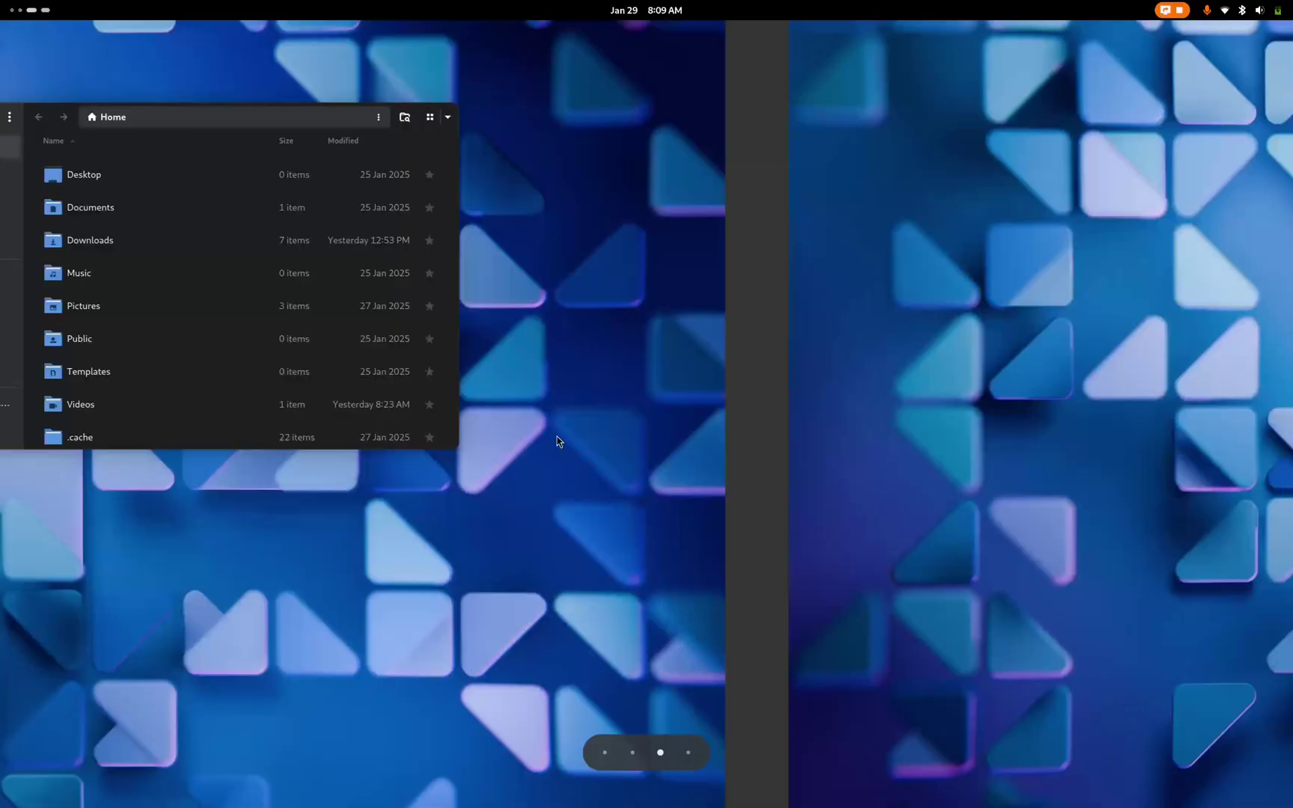
{"action": "key", "text": "super+Page_Up"}
{"action": "key", "text": "super+Page_Up"}
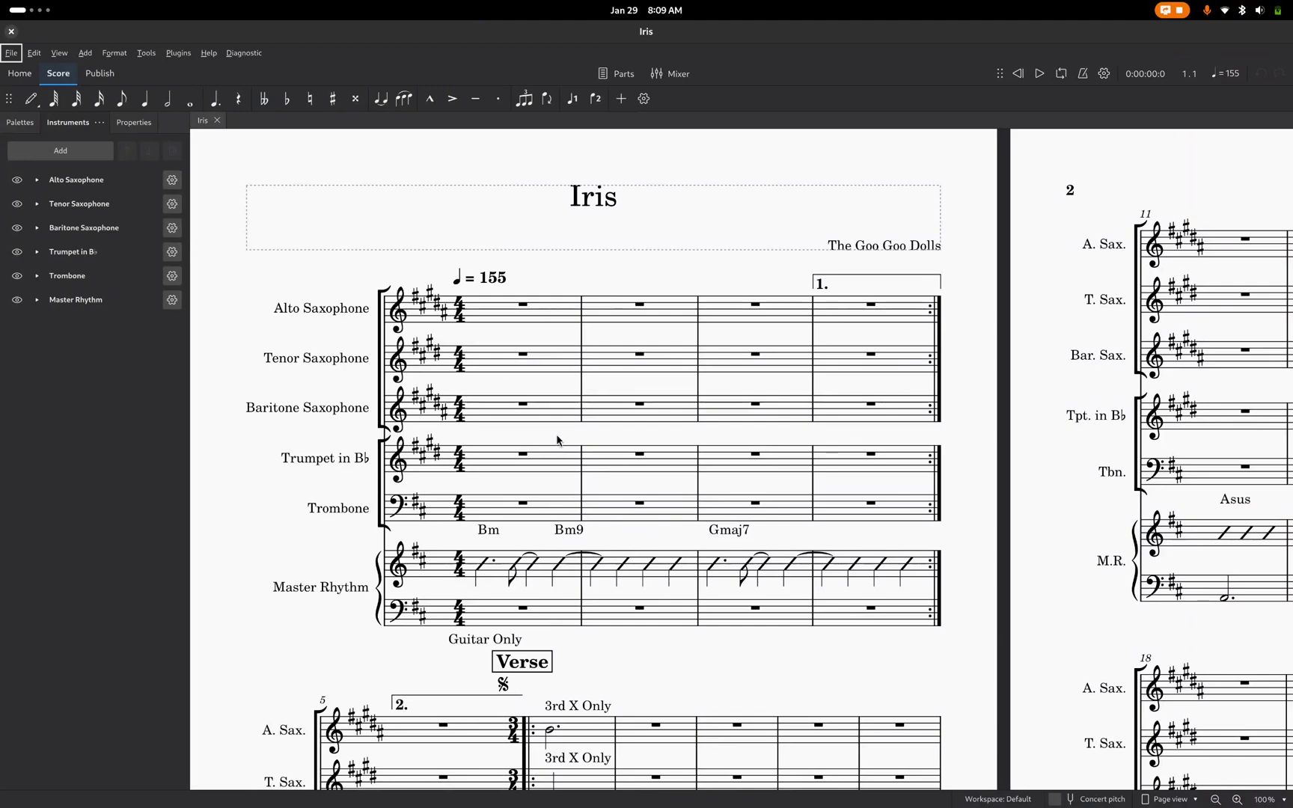
Close MuseScore Studio and the Files window on the next workspace.
{"action": "left_click", "coordinate": [11, 32]}
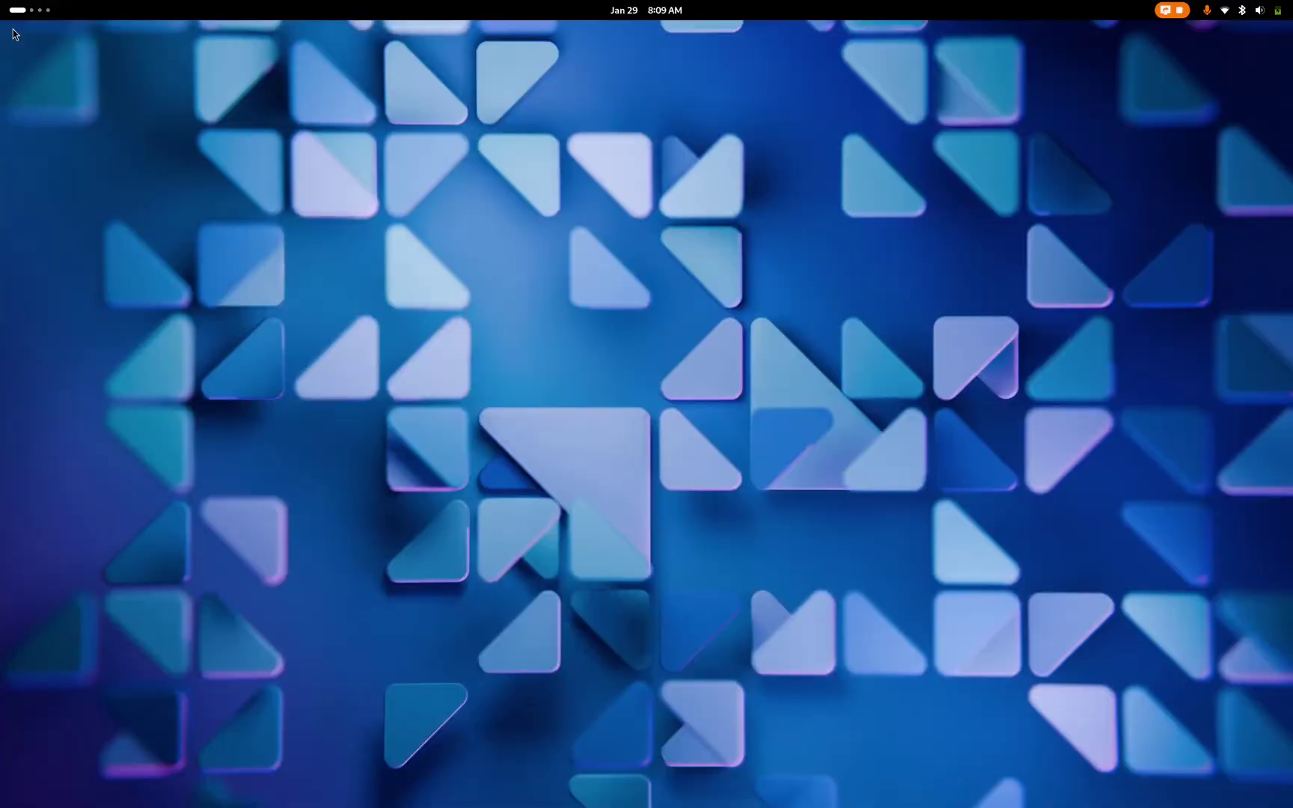
{"action": "key", "text": "super+Page_Down"}
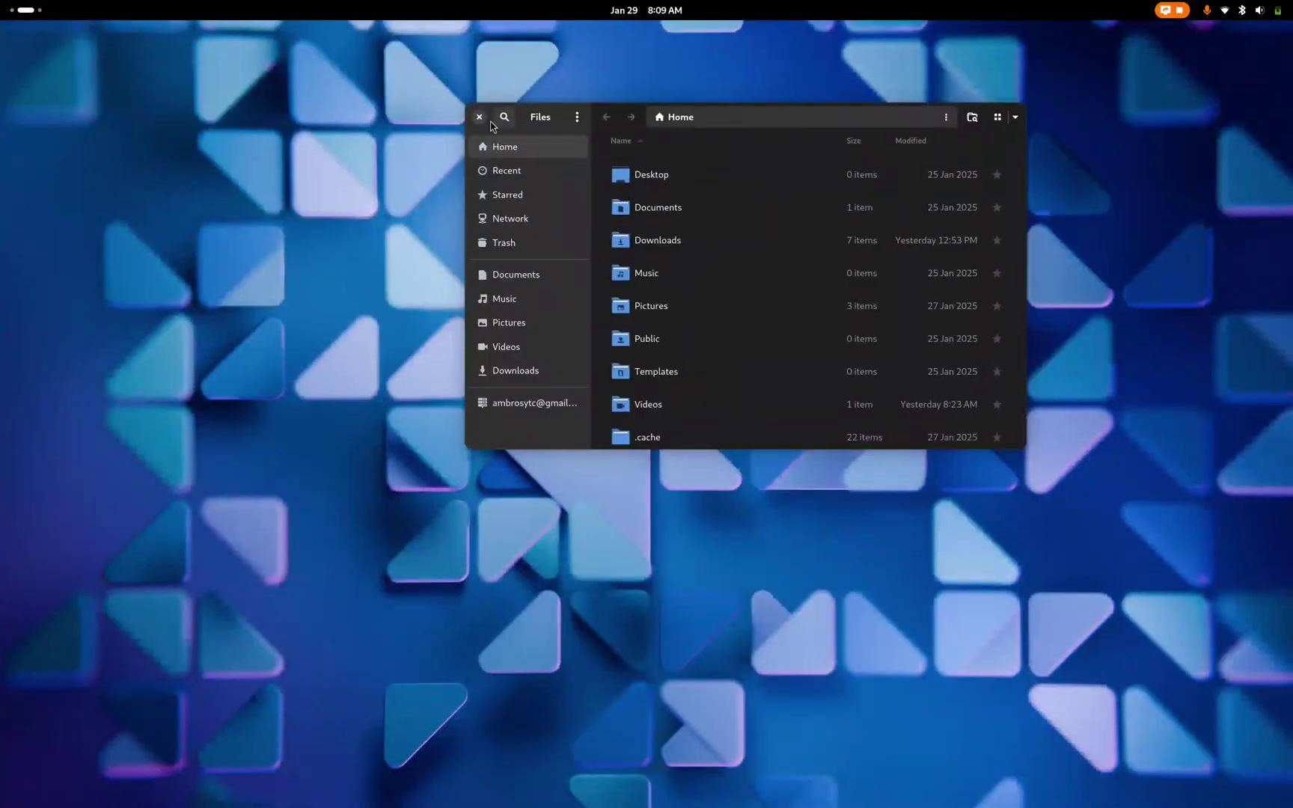
{"action": "left_click", "coordinate": [479, 117]}
Go to the empty first workspace and bring up the Activities overview.
{"action": "key", "text": "super+Page_Up"}
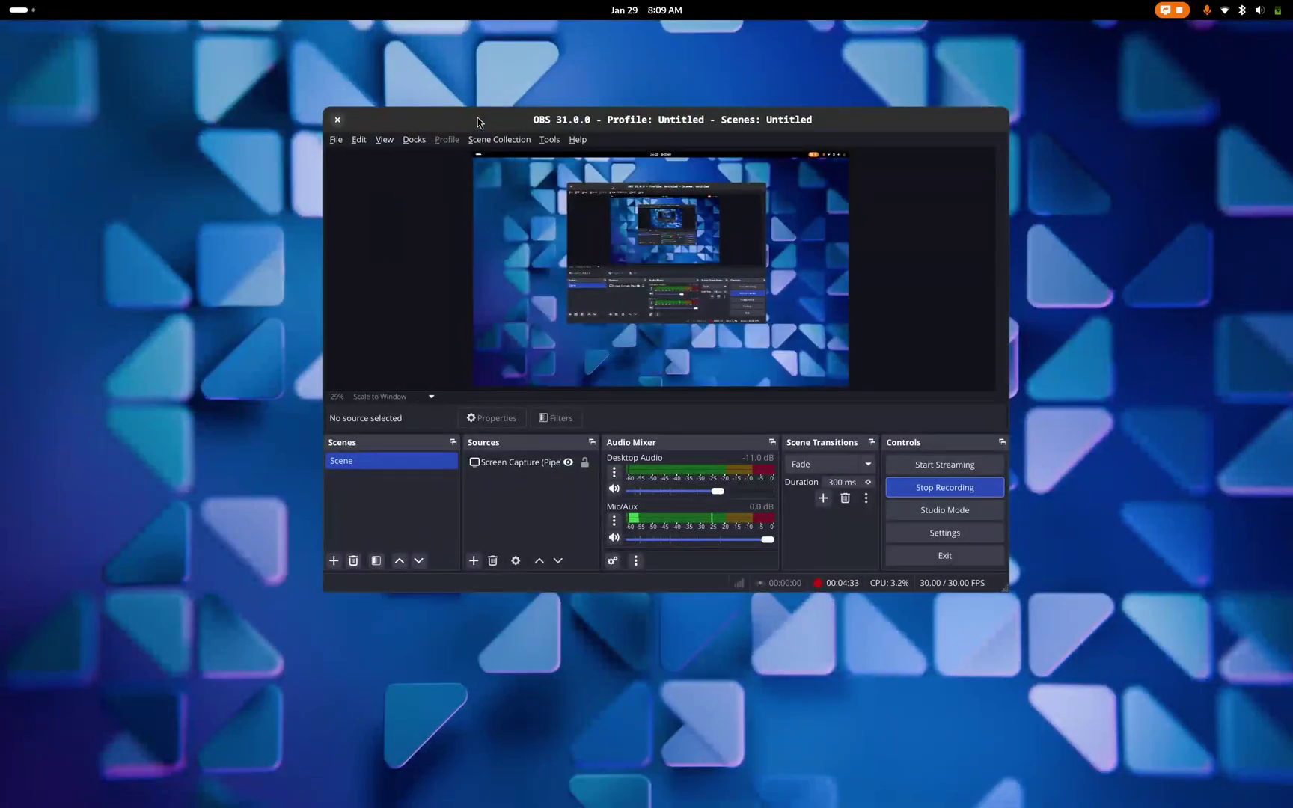
{"action": "key", "text": "super+Page_Up"}
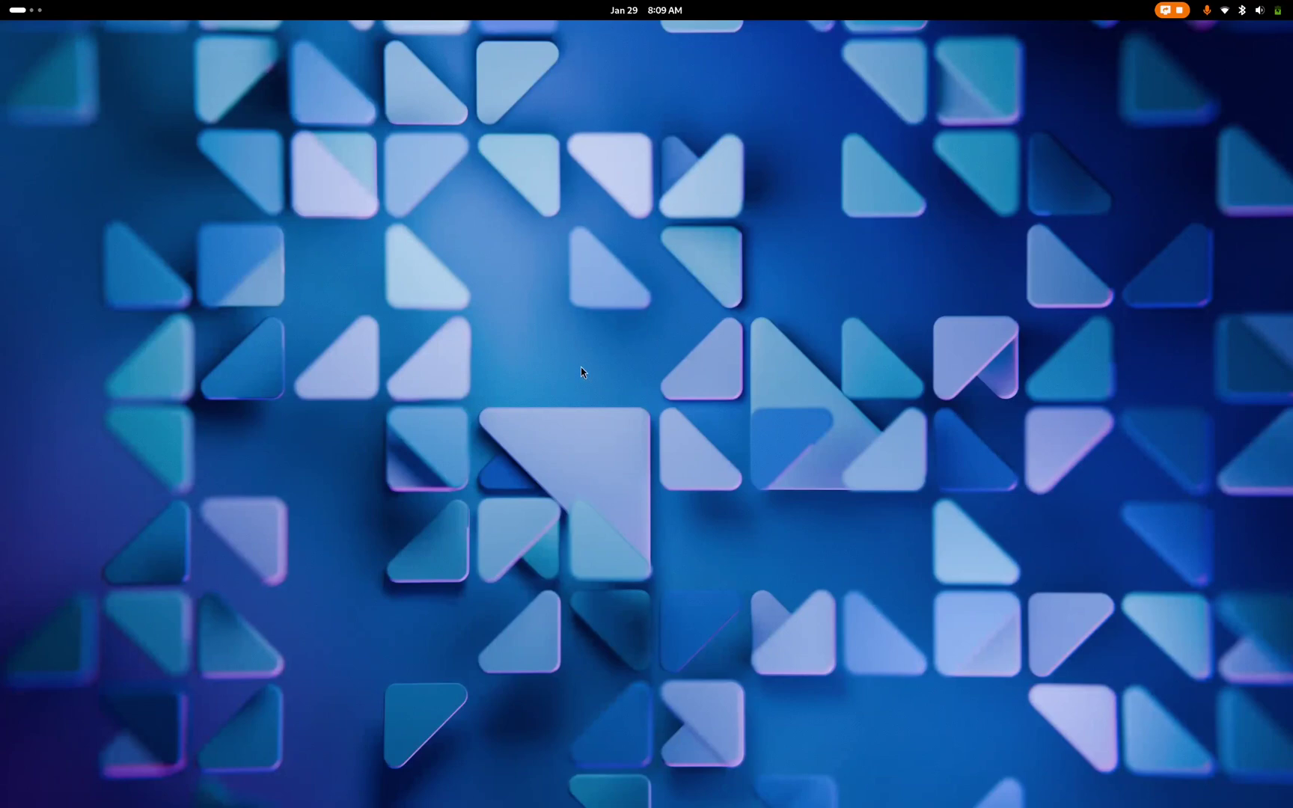
{"action": "key", "text": "super"}
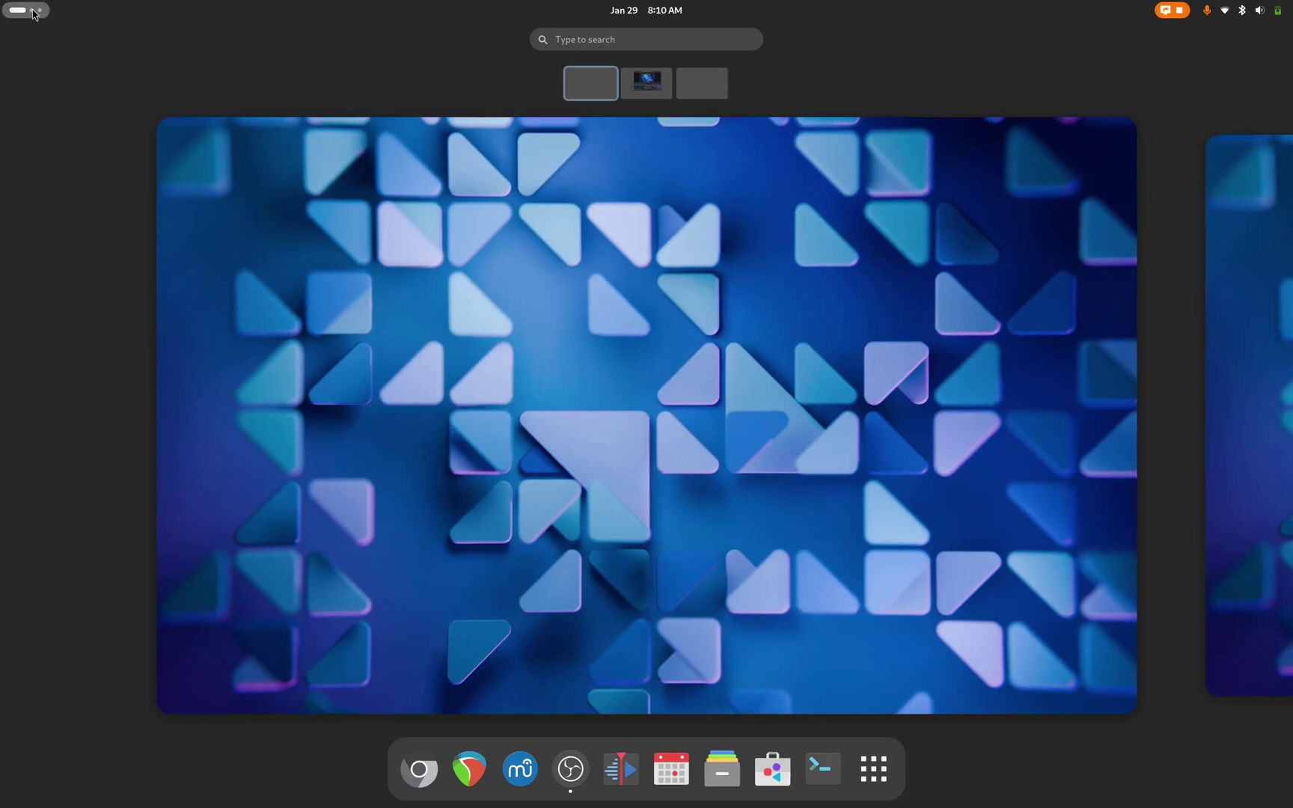
Return to the desktop and scroll back and forth over the workspace indicator.
{"action": "left_click", "coordinate": [198, 179]}
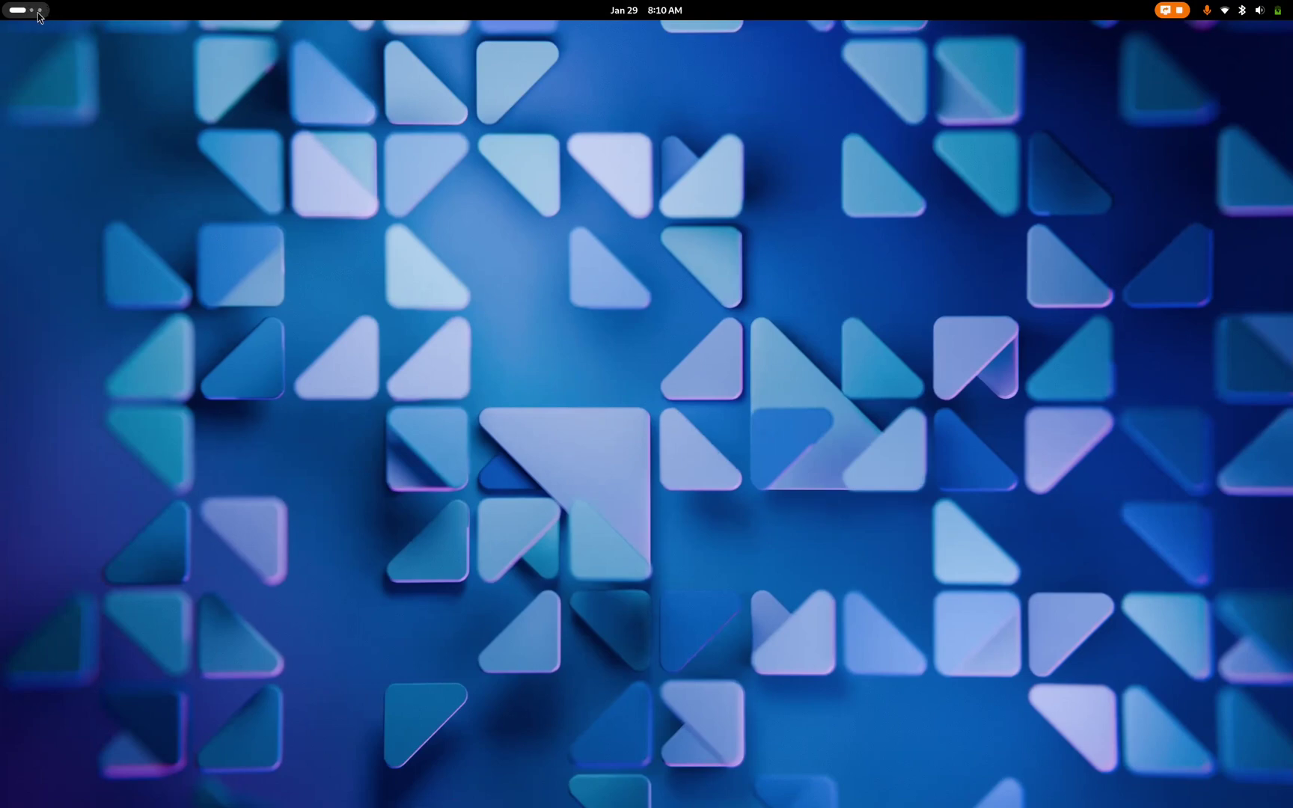
{"action": "scroll", "coordinate": [39, 17], "scroll_direction": "up", "scroll_amount": 1}
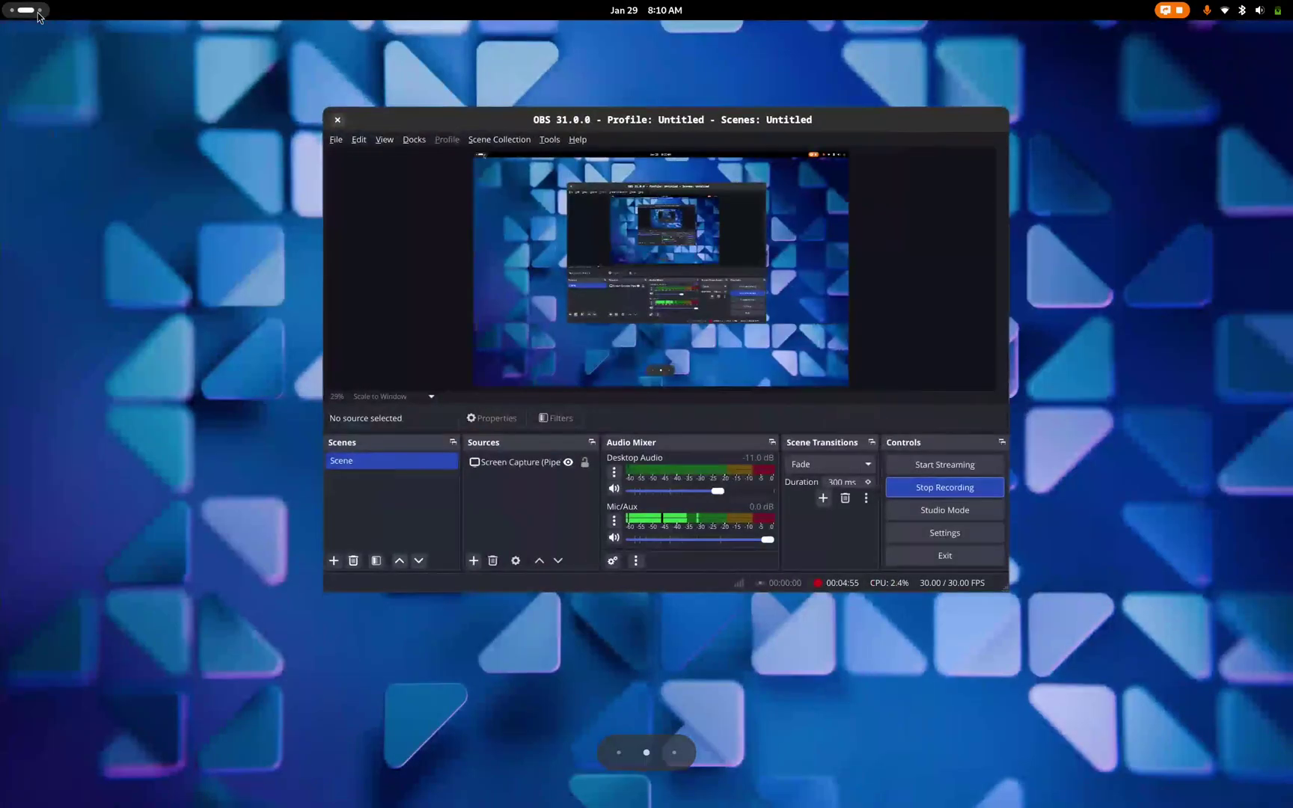
{"action": "scroll", "coordinate": [39, 16], "scroll_direction": "down", "scroll_amount": 1}
{"action": "scroll", "coordinate": [39, 16], "scroll_direction": "up", "scroll_amount": 1}
{"action": "scroll", "coordinate": [39, 17], "scroll_direction": "down", "scroll_amount": 1}
{"action": "scroll", "coordinate": [39, 17], "scroll_direction": "up", "scroll_amount": 1}
{"action": "scroll", "coordinate": [39, 16], "scroll_direction": "down", "scroll_amount": 1}
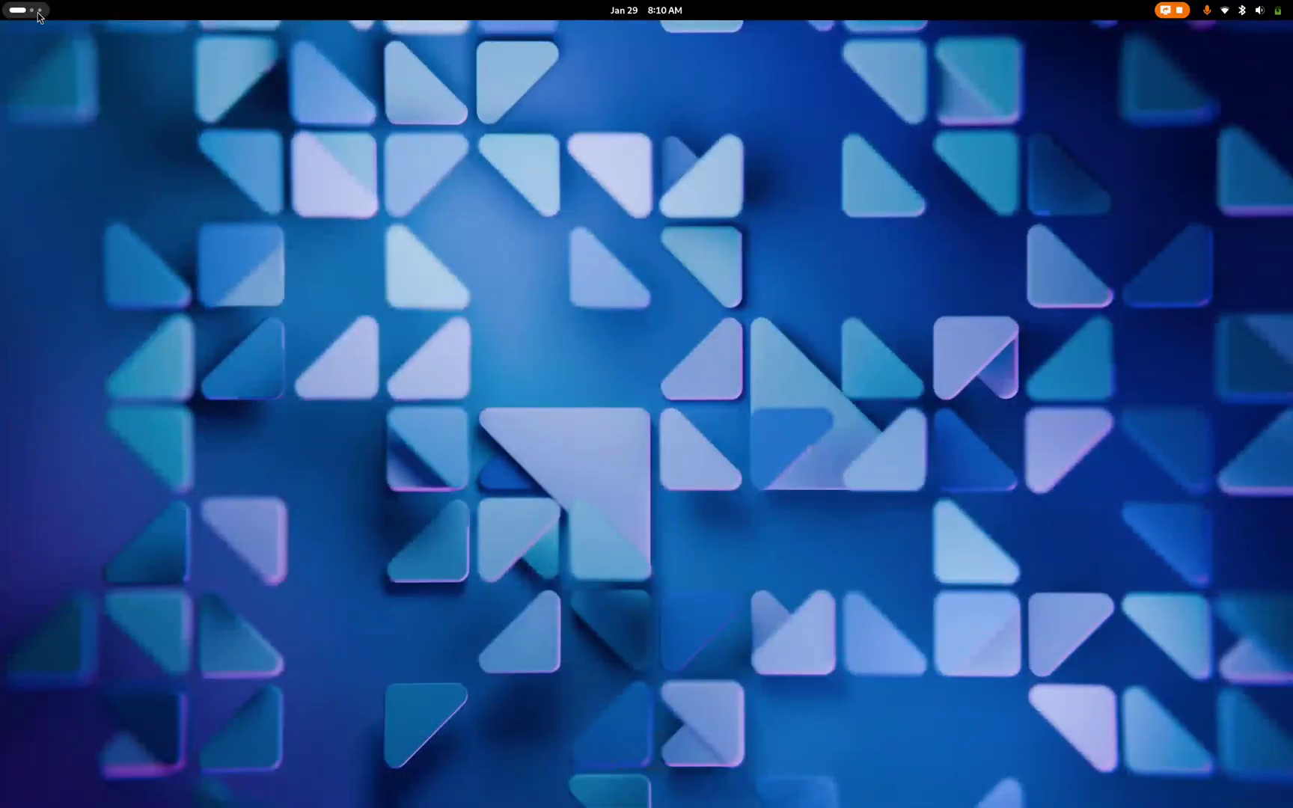
Toggle Activities a few times, then open the calendar showing January 29 2025 and weather.
{"action": "left_click", "coordinate": [38, 15]}
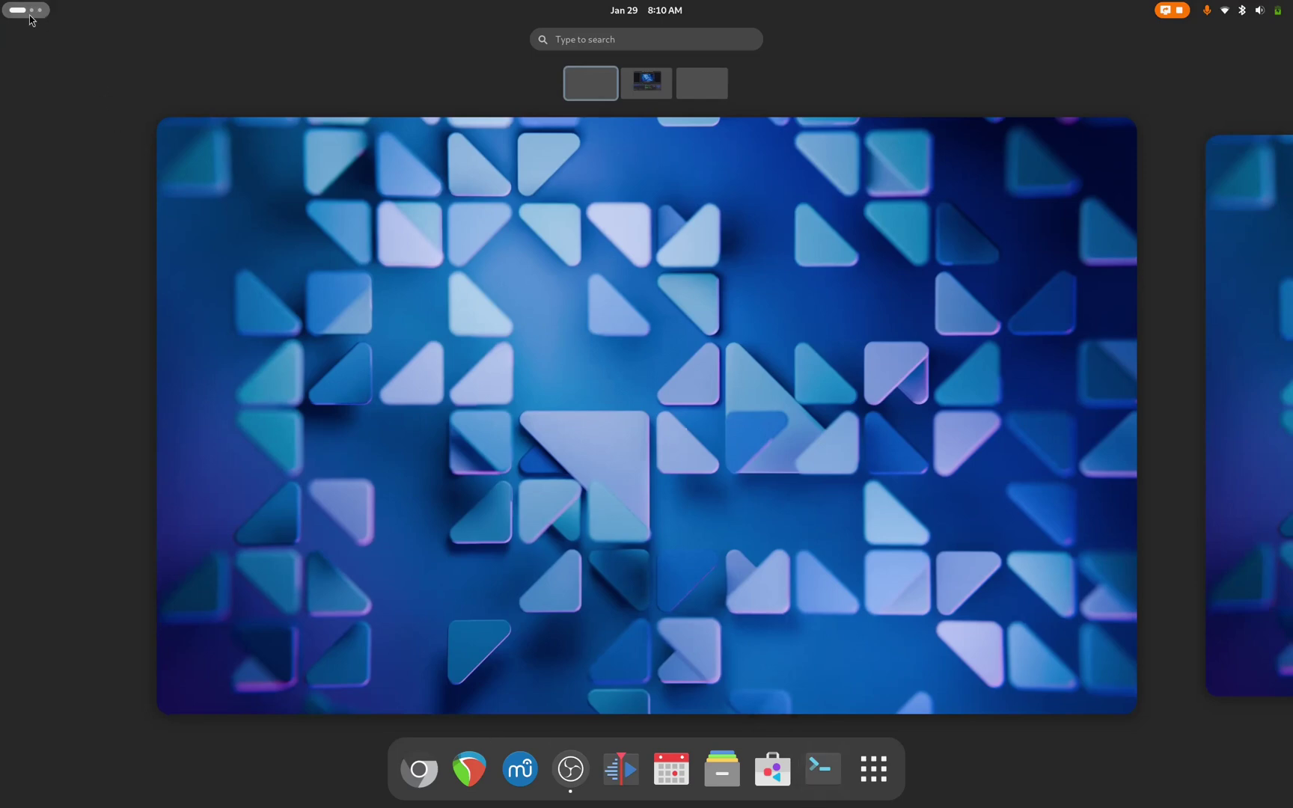
{"action": "left_click", "coordinate": [29, 15]}
{"action": "mouse_move", "coordinate": [3, 6]}
{"action": "left_click", "coordinate": [18, 8]}
{"action": "left_click", "coordinate": [25, 13]}
{"action": "left_click", "coordinate": [24, 14]}
{"action": "left_click", "coordinate": [25, 14]}
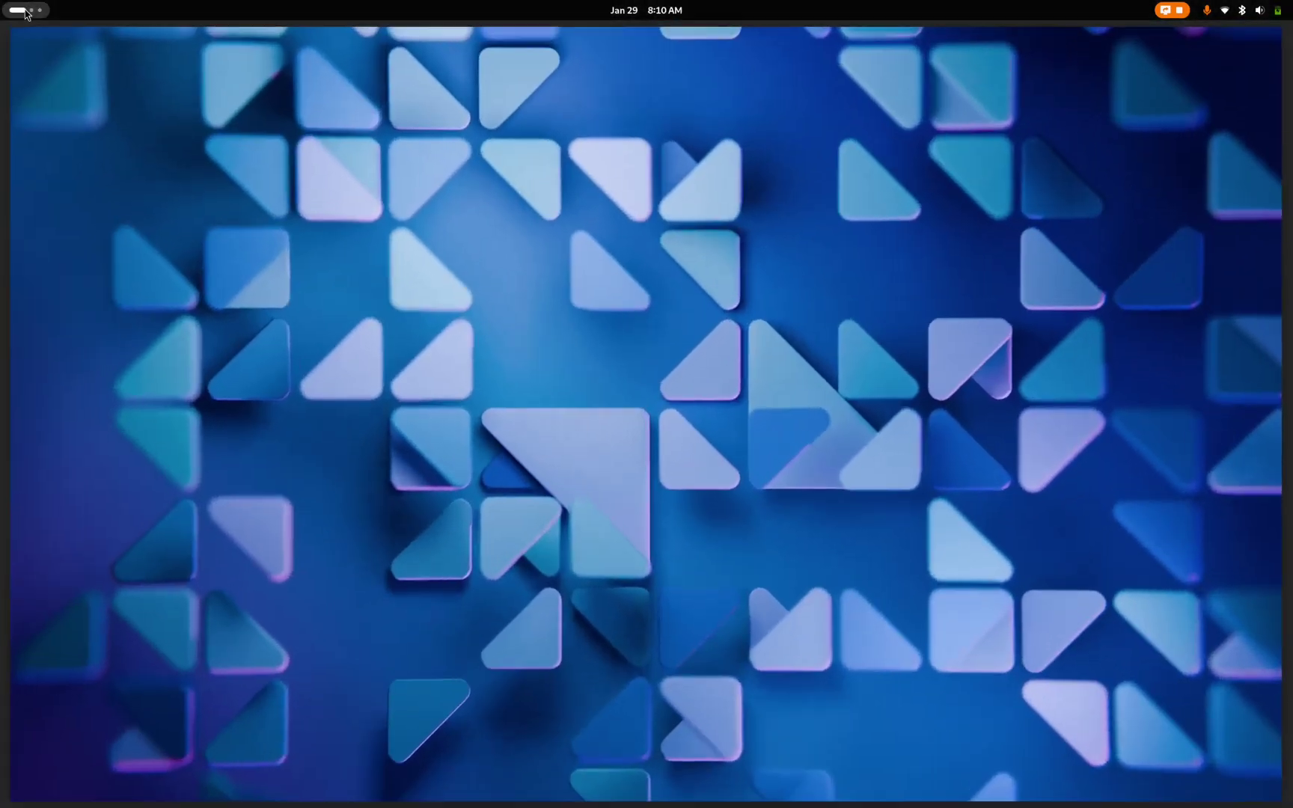
{"action": "left_click", "coordinate": [643, 12]}
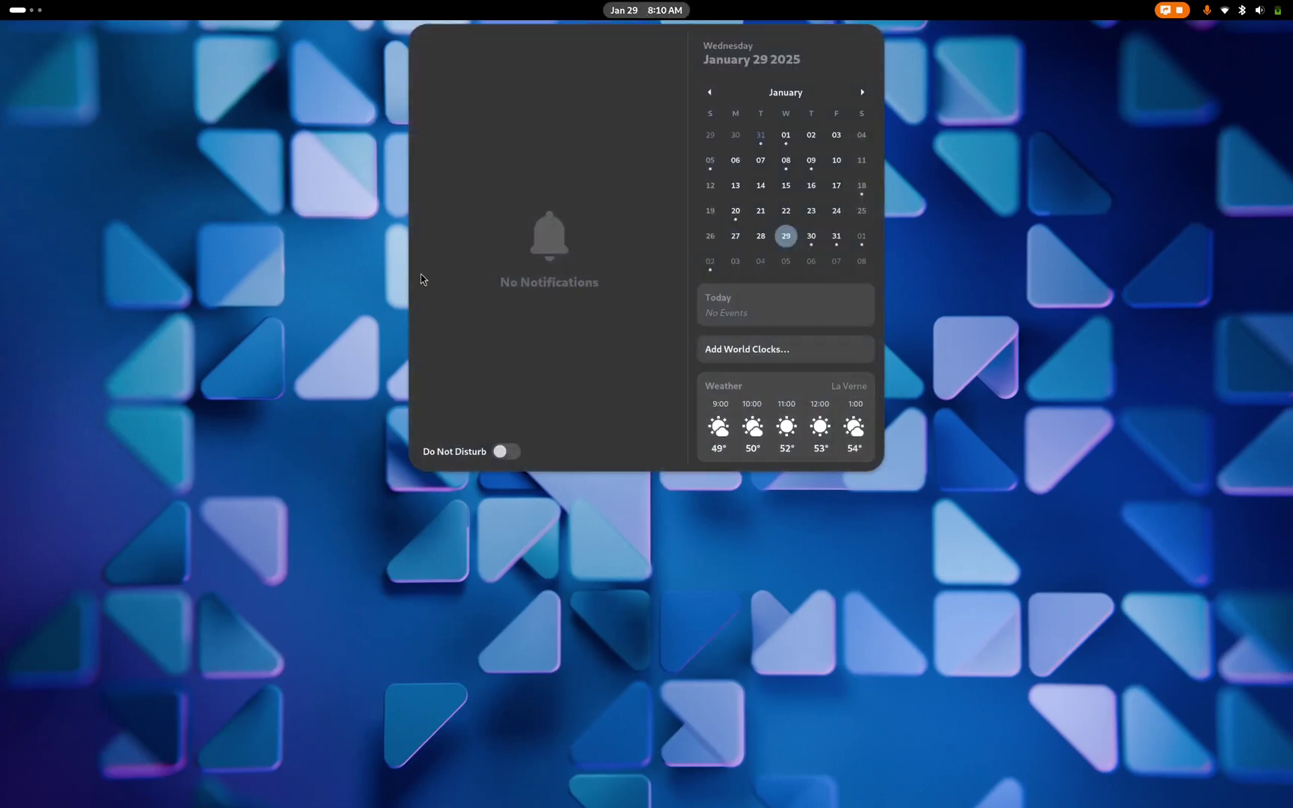
Swap the calendar popover for Quick Settings showing 68% battery, Wi‑Fi, Bluetooth and Dark Style.
{"action": "left_click", "coordinate": [635, 9]}
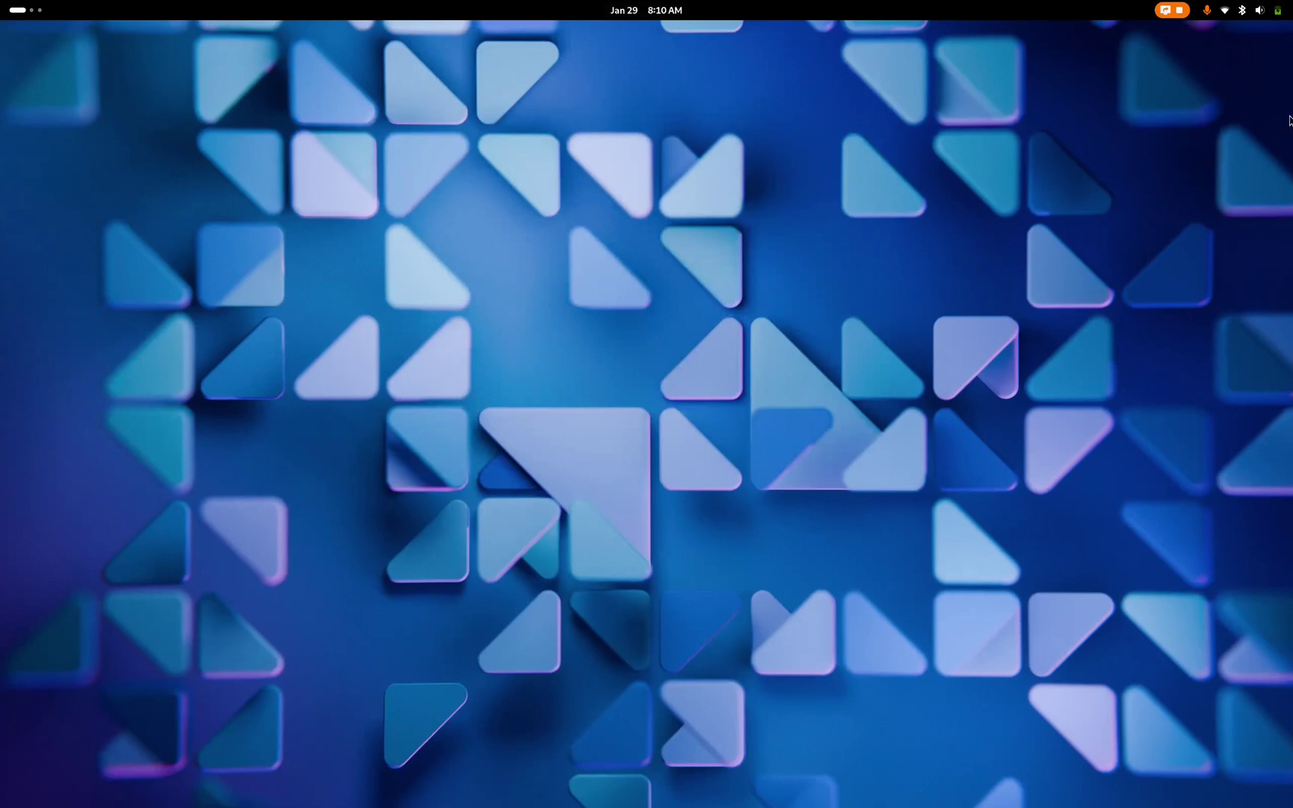
{"action": "left_click", "coordinate": [1234, 11]}
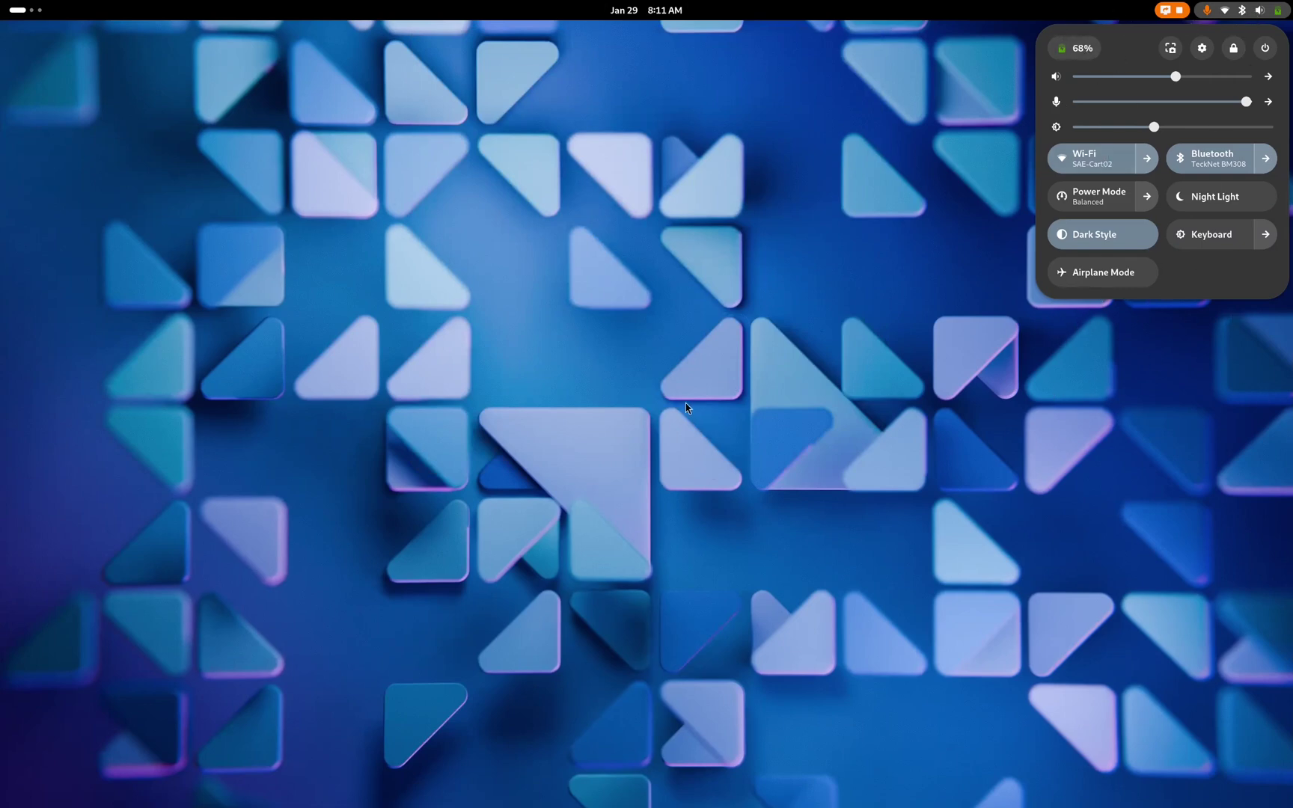
Launch VLC media player from the 'vlc' search, then close it.
{"action": "left_click", "coordinate": [696, 368]}
{"action": "key", "text": "super"}
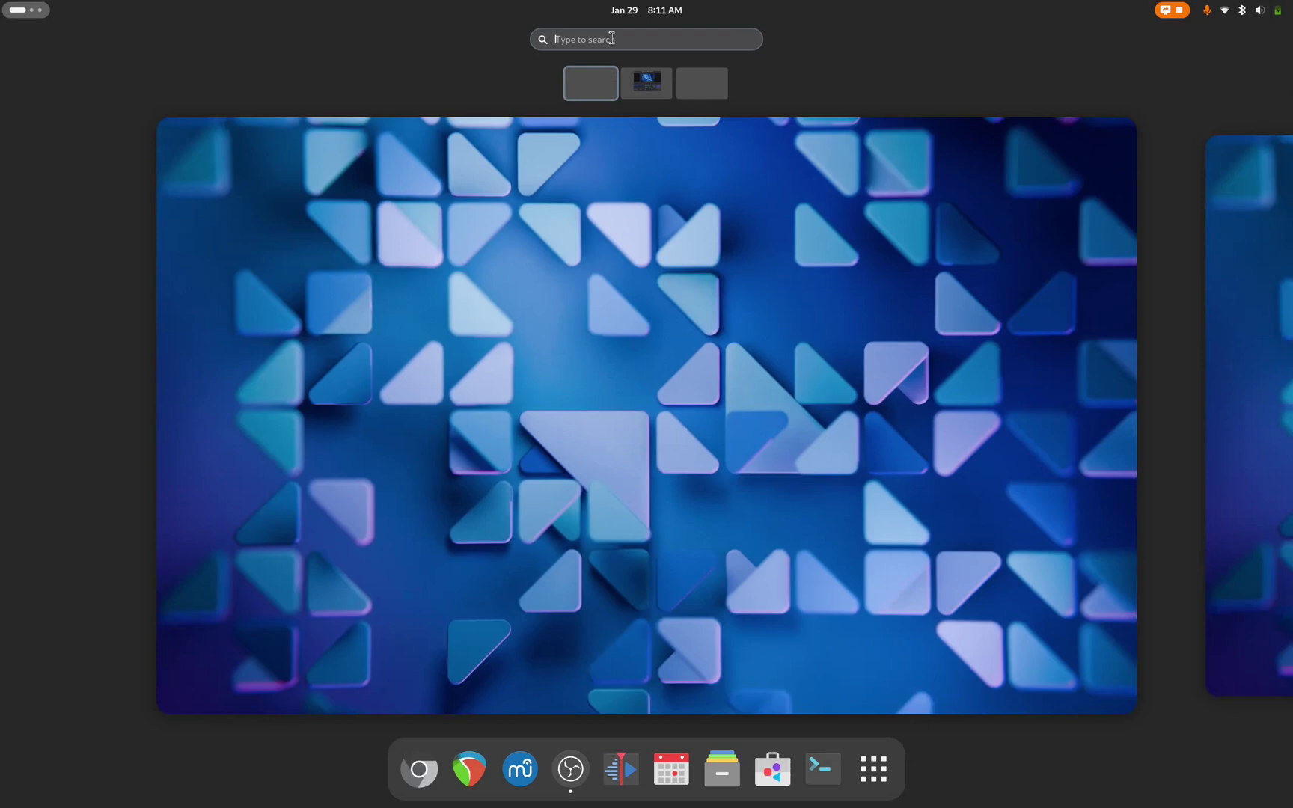
{"action": "type", "text": "vlc"}
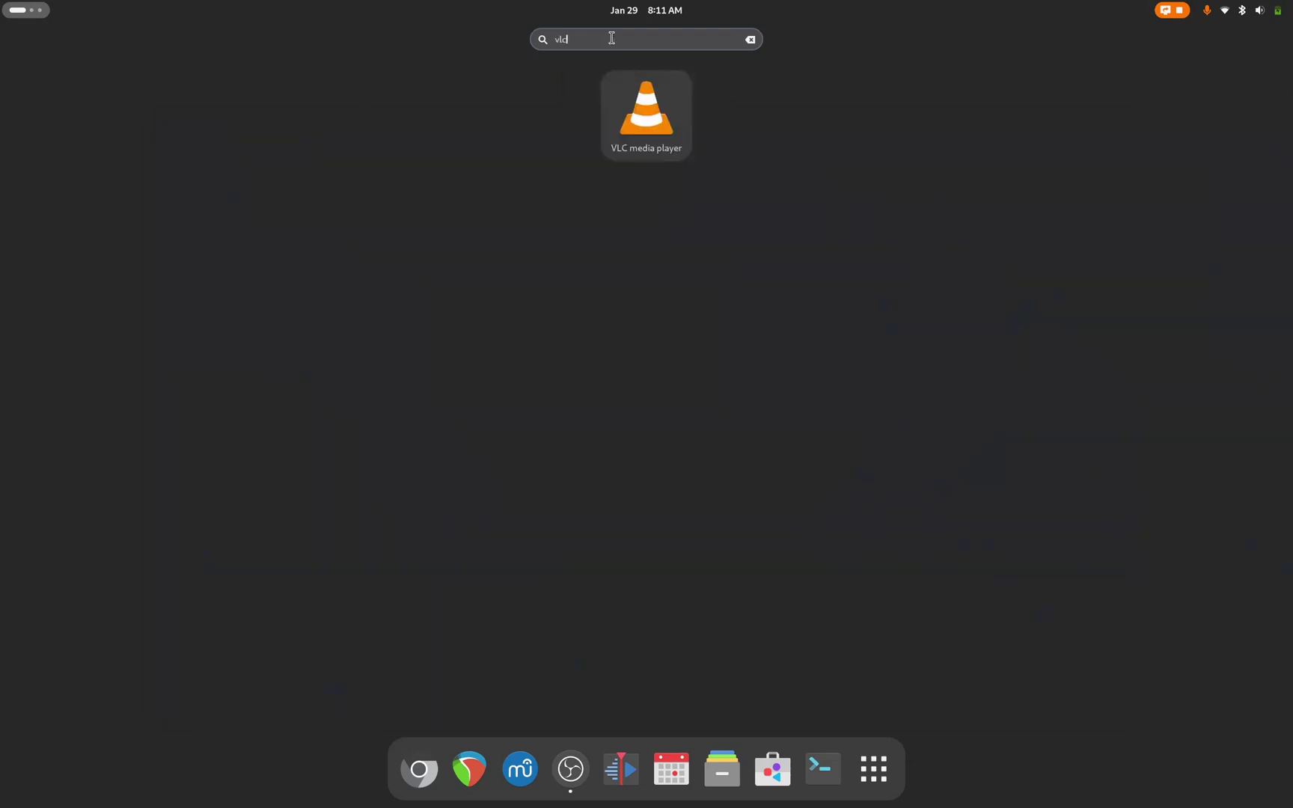
{"action": "key", "text": "Return"}
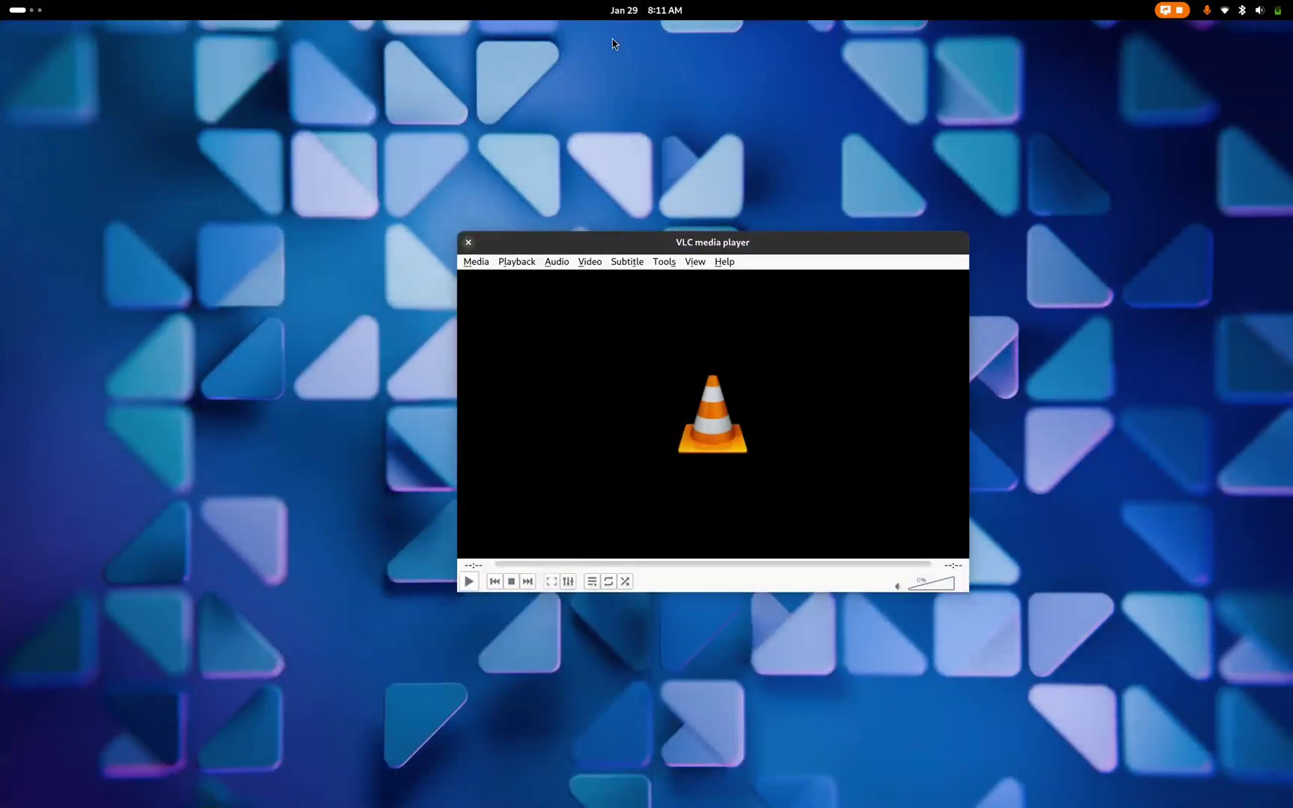
{"action": "left_click", "coordinate": [468, 241]}
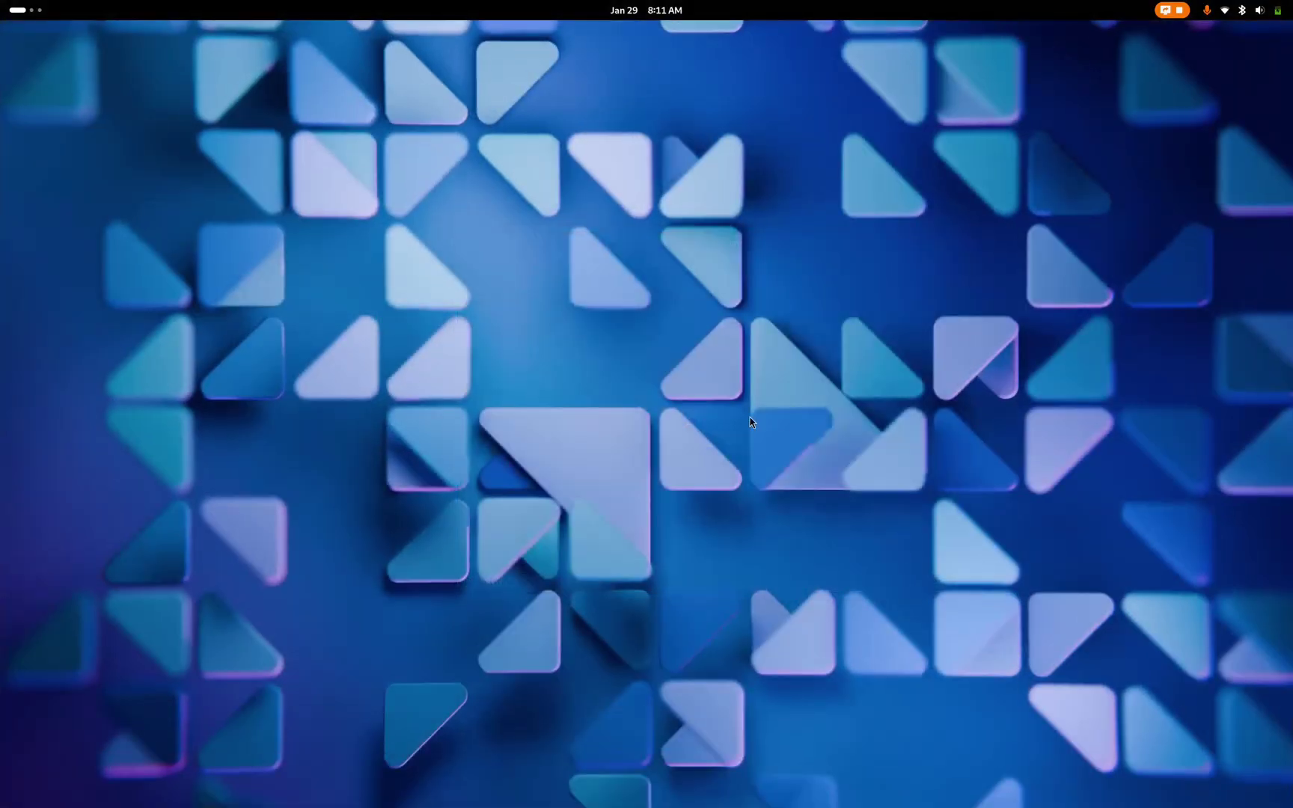
Launch Maps from the 'maps' search and deny it location access.
{"action": "key", "text": "super"}
{"action": "type", "text": "maps"}
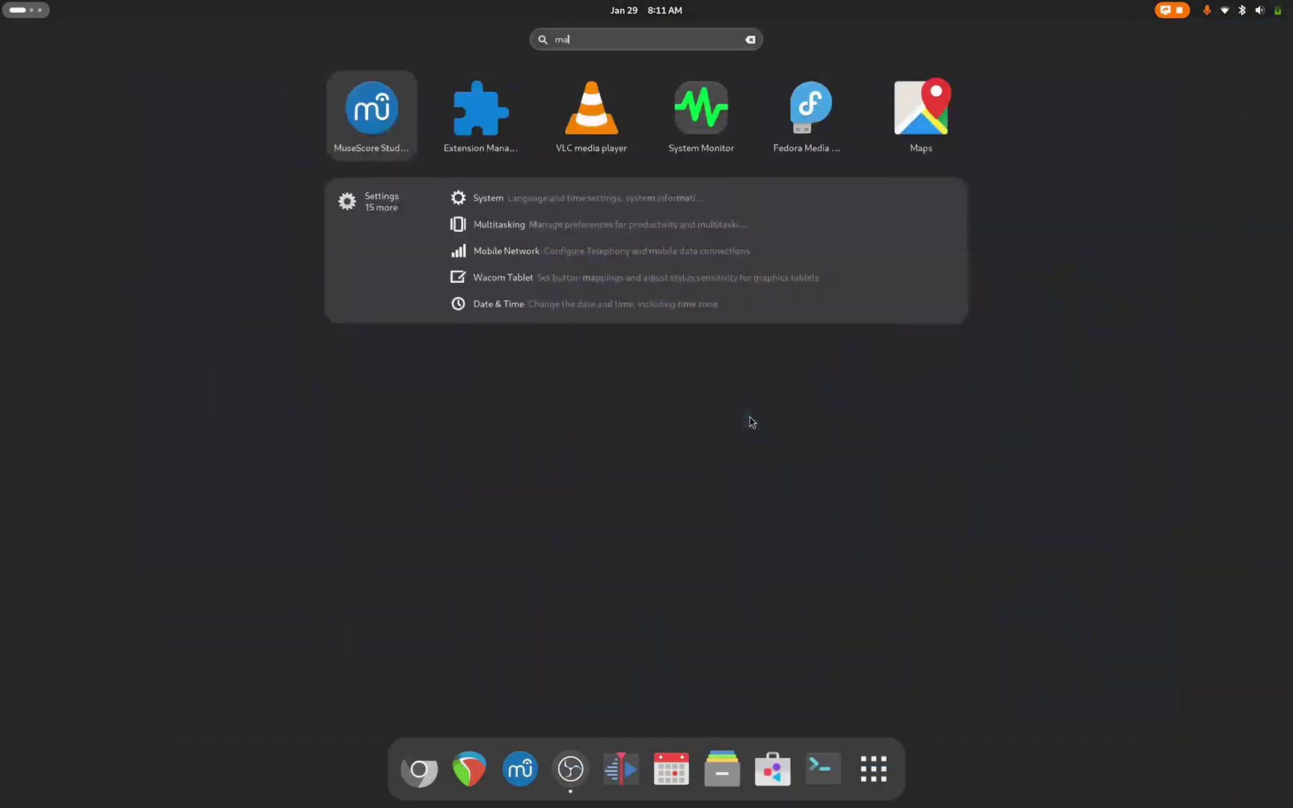
{"action": "key", "text": "Return"}
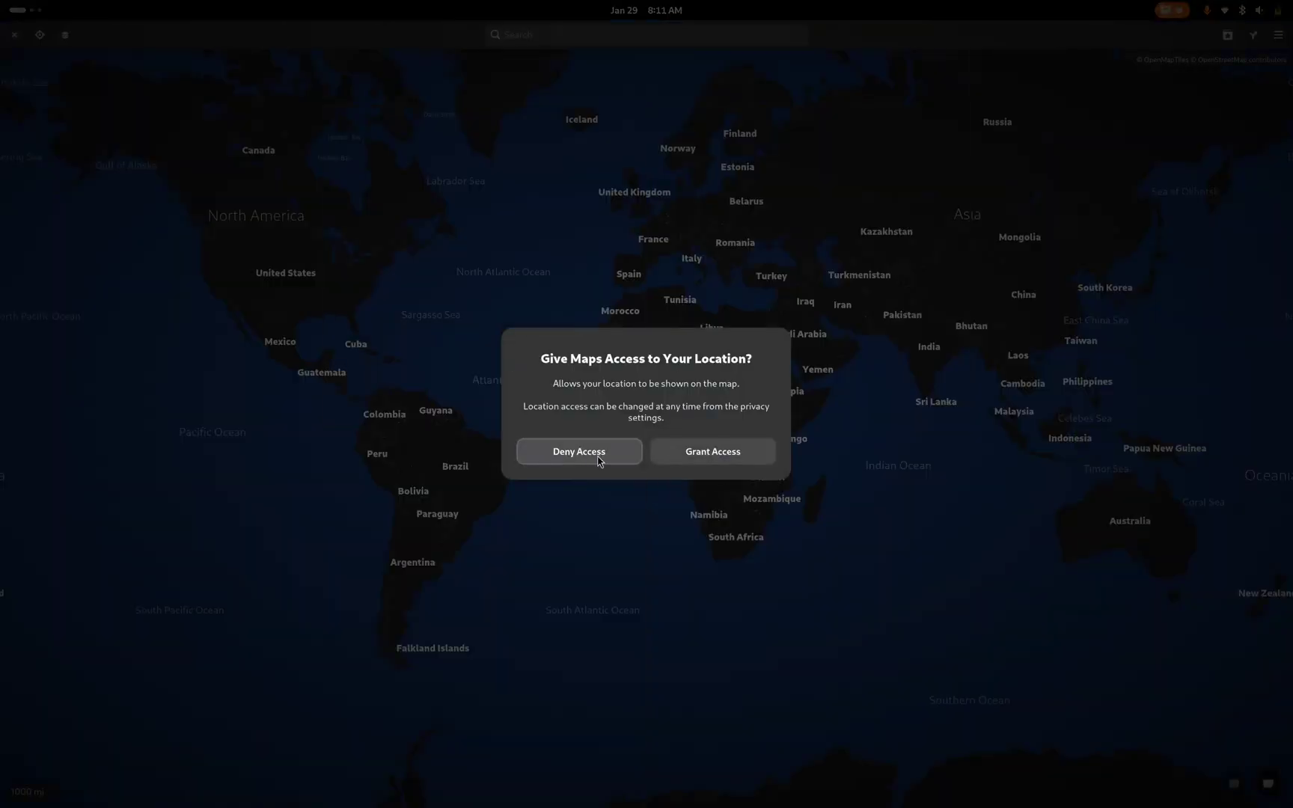
{"action": "left_click", "coordinate": [598, 460]}
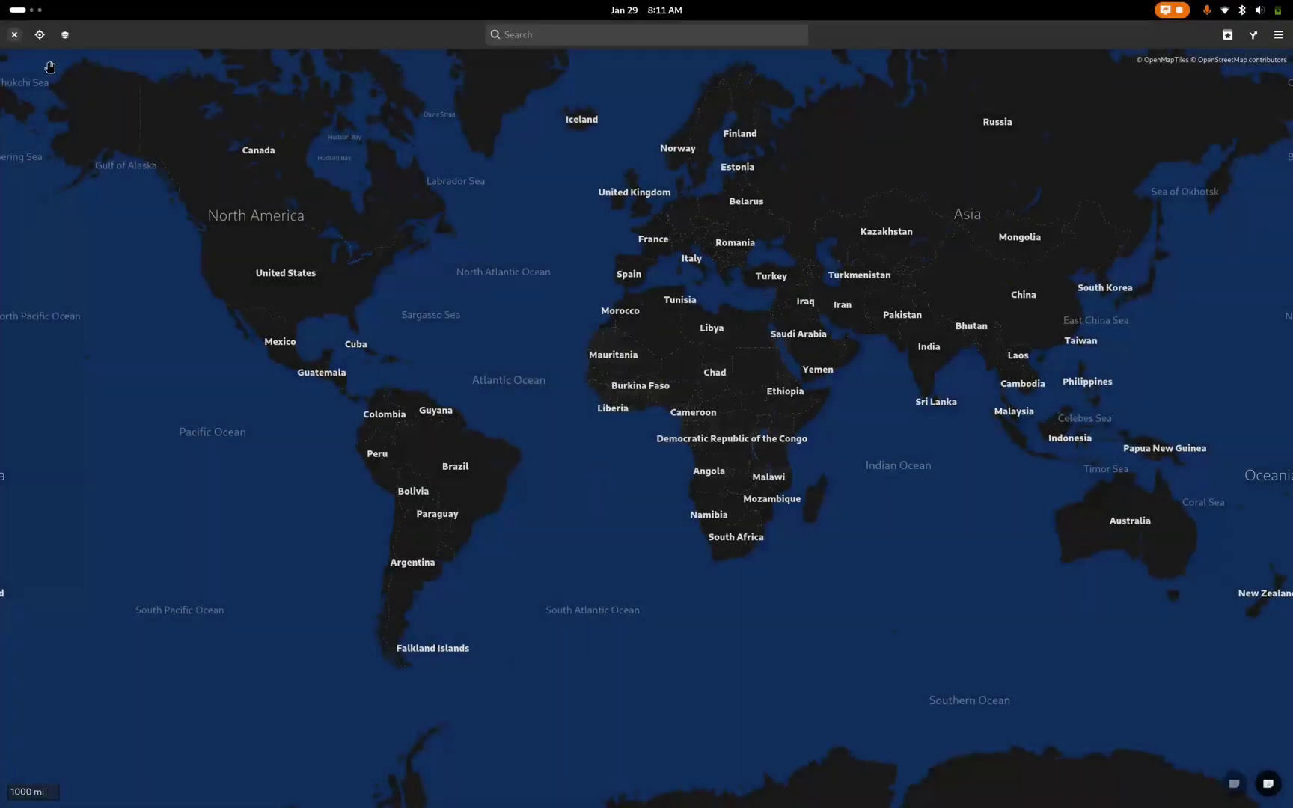
Close Maps and browse through the workspaces in the overview to an empty one.
{"action": "left_click", "coordinate": [13, 36]}
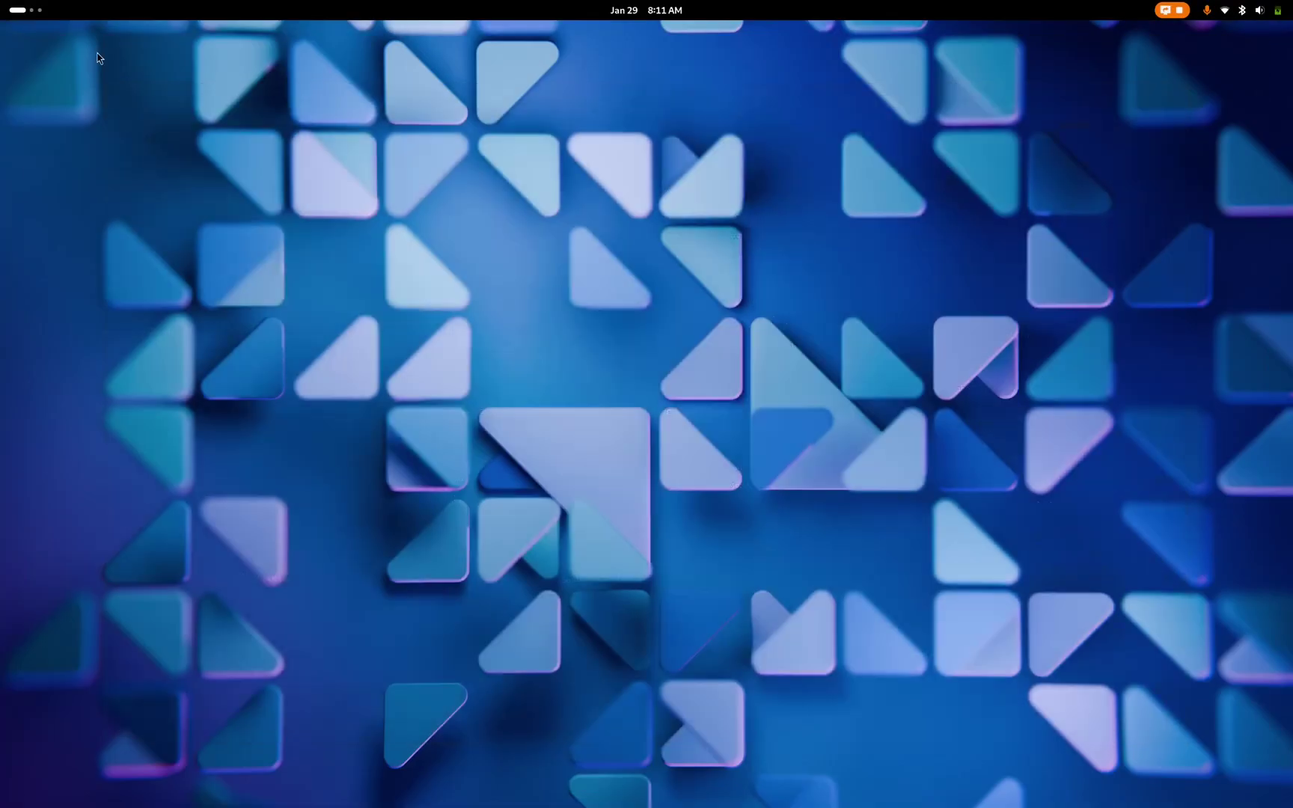
{"action": "key", "text": "super"}
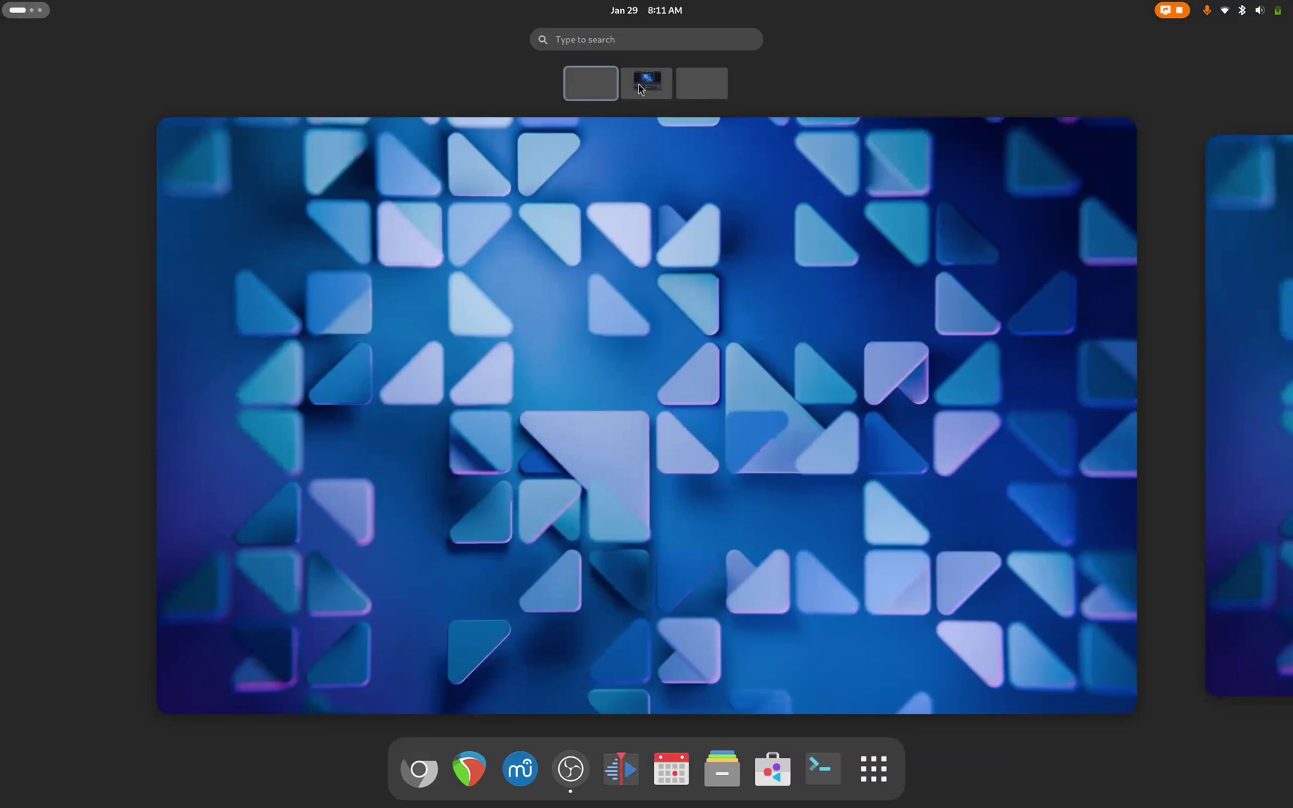
{"action": "left_click", "coordinate": [639, 88]}
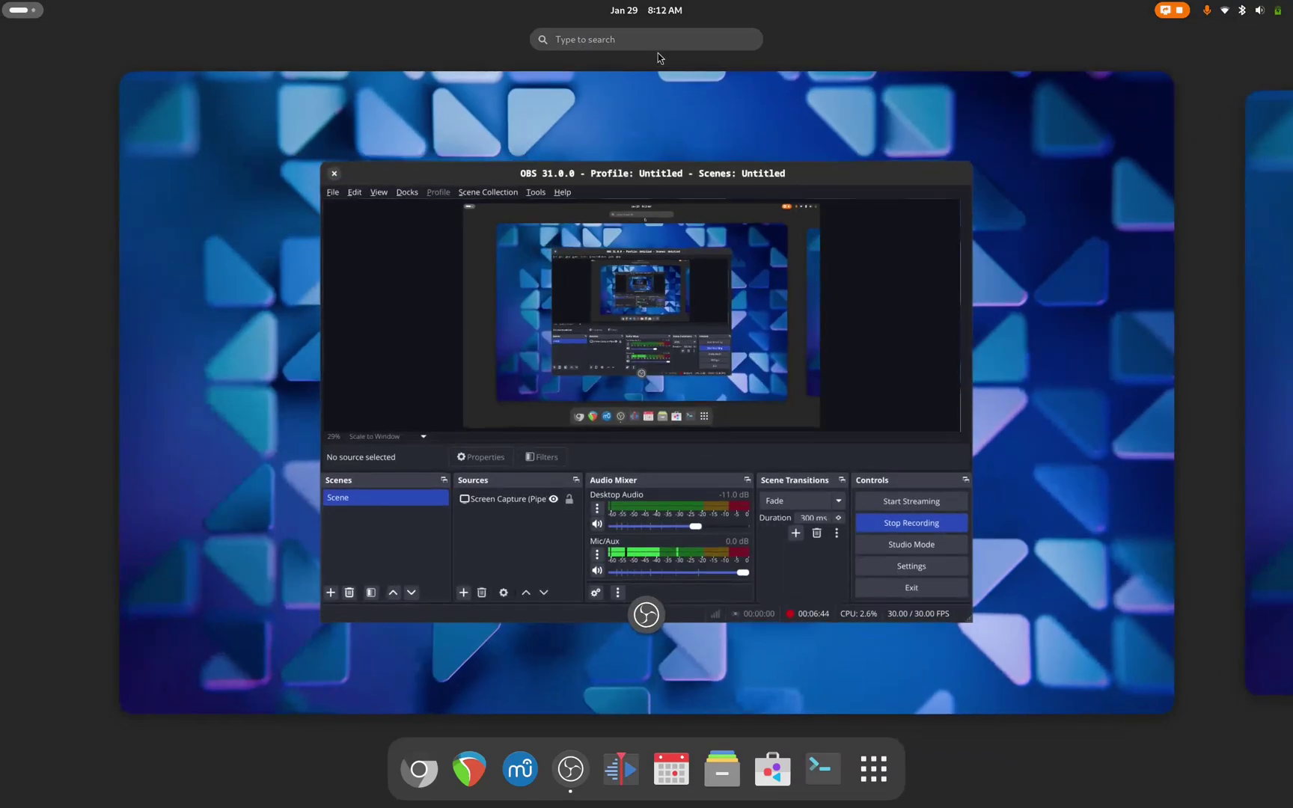
{"action": "left_click", "coordinate": [1269, 219]}
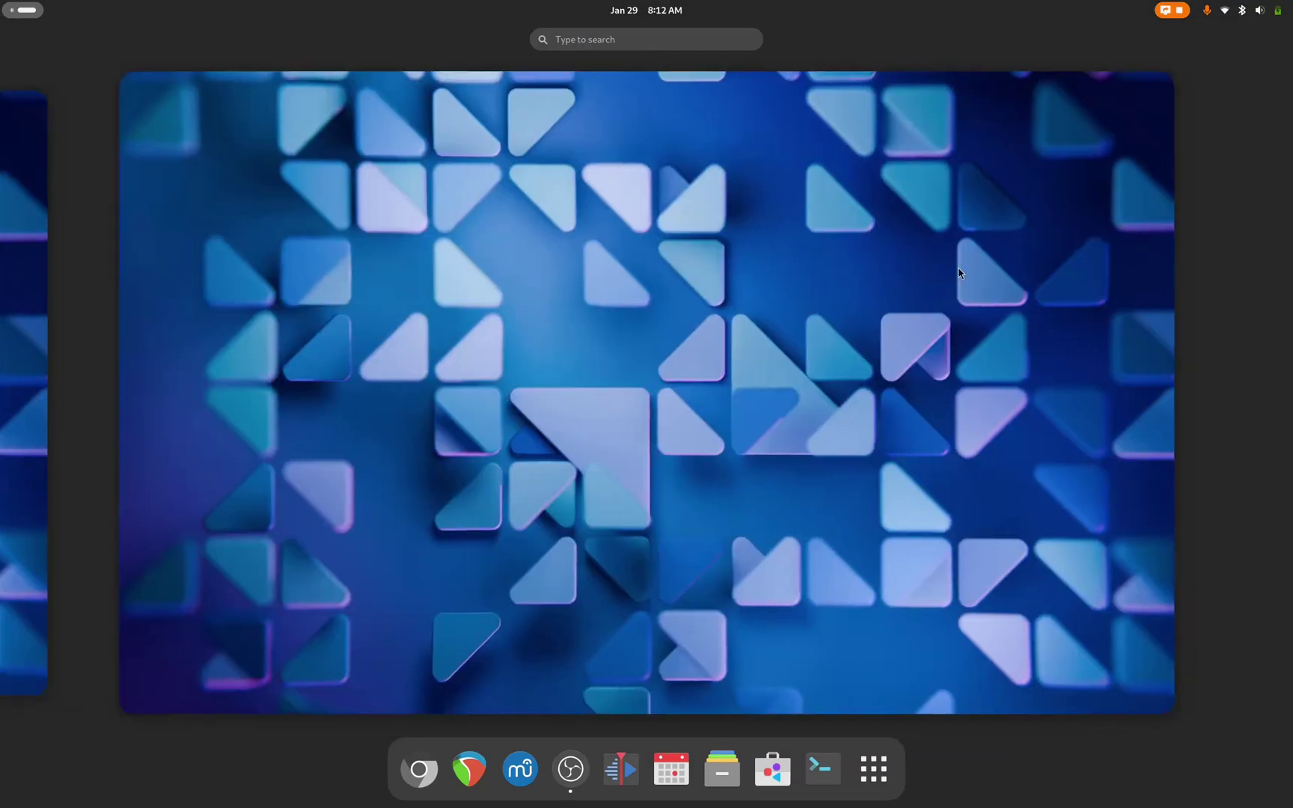
{"action": "scroll", "coordinate": [959, 273], "scroll_direction": "up", "scroll_amount": 1}
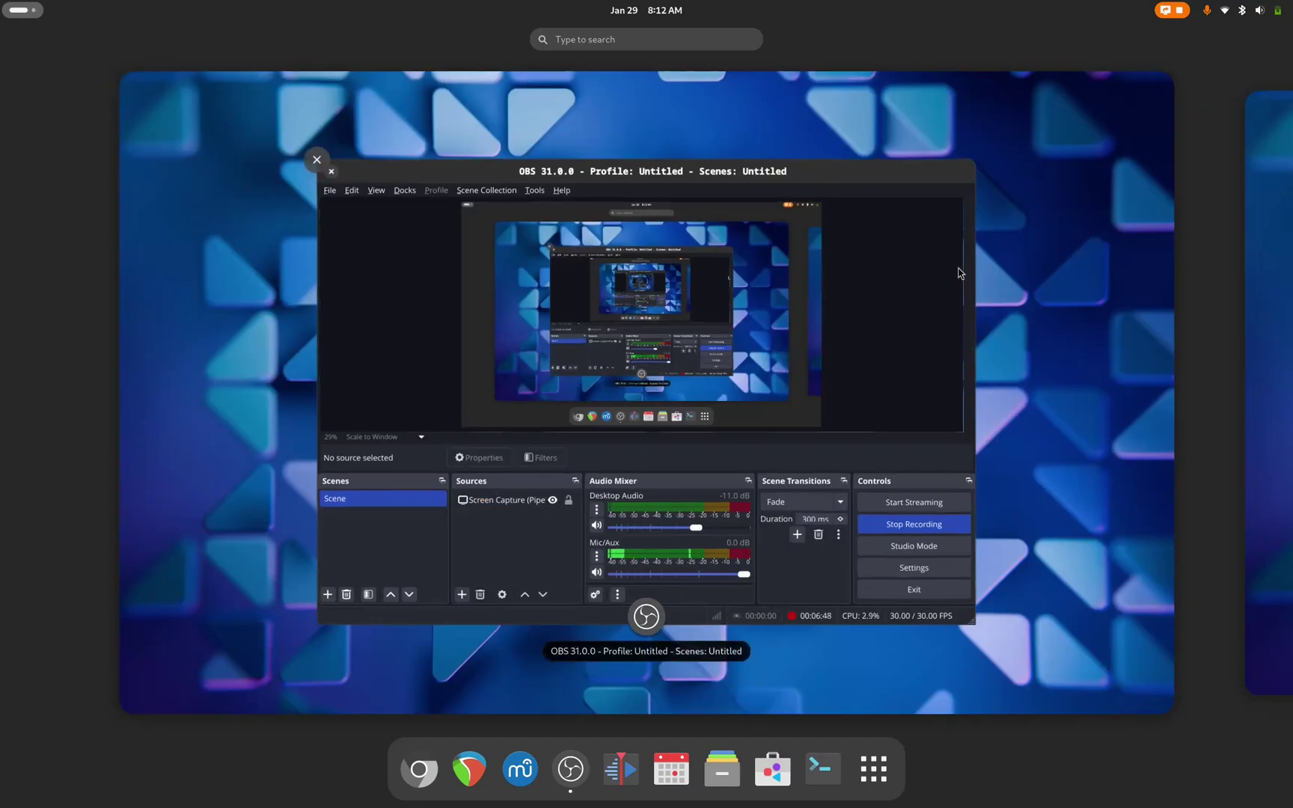
{"action": "left_click", "coordinate": [1285, 396]}
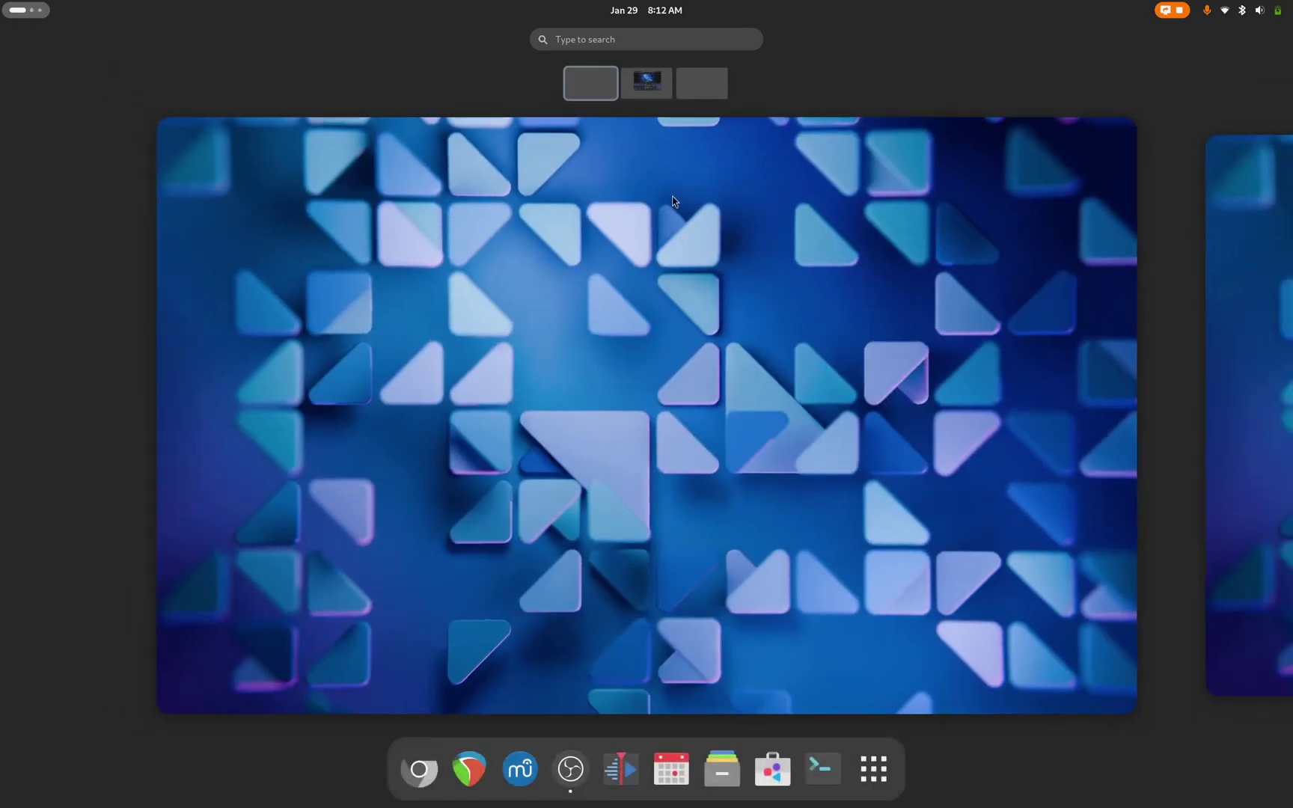
Open Files on Home and drag its window onto the third workspace.
{"action": "left_click", "coordinate": [722, 769]}
{"action": "key", "text": "super"}
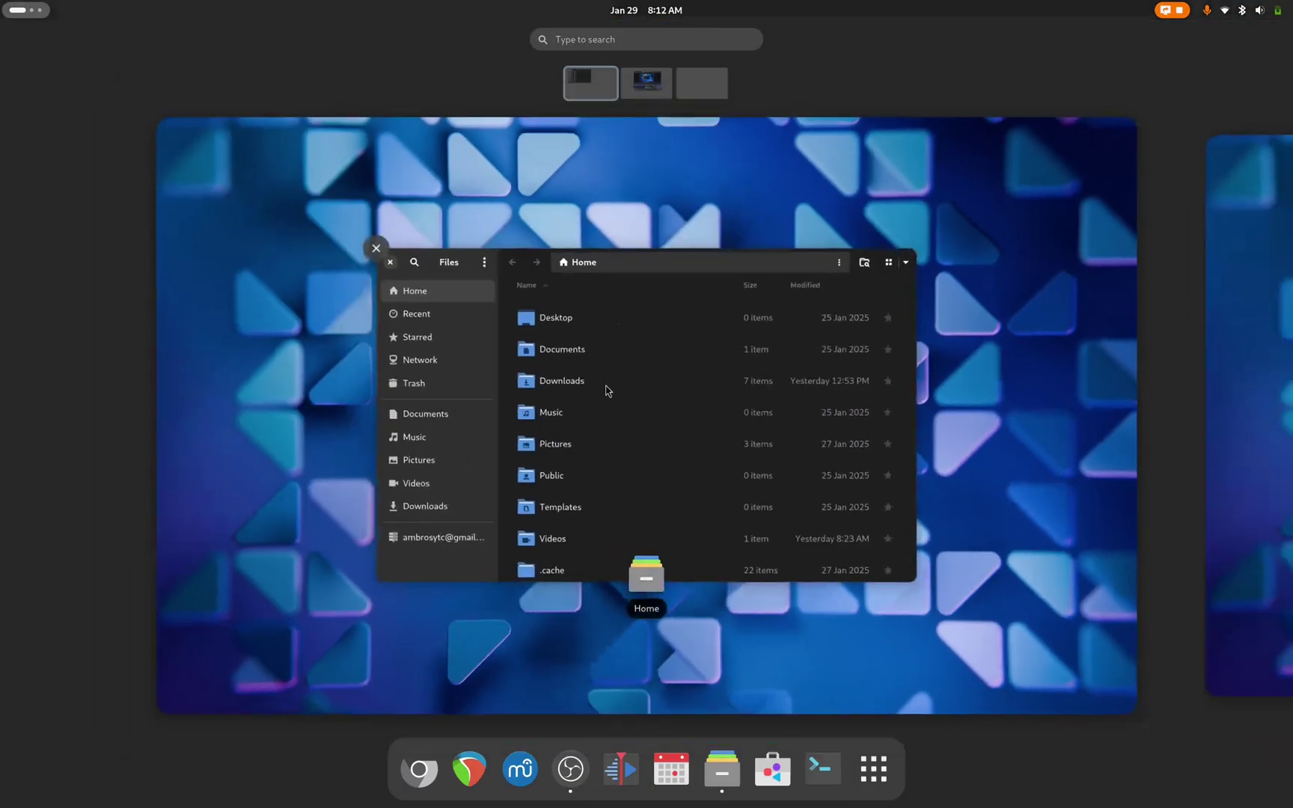
{"action": "left_click_drag", "start_coordinate": [645, 378], "coordinate": [701, 90]}
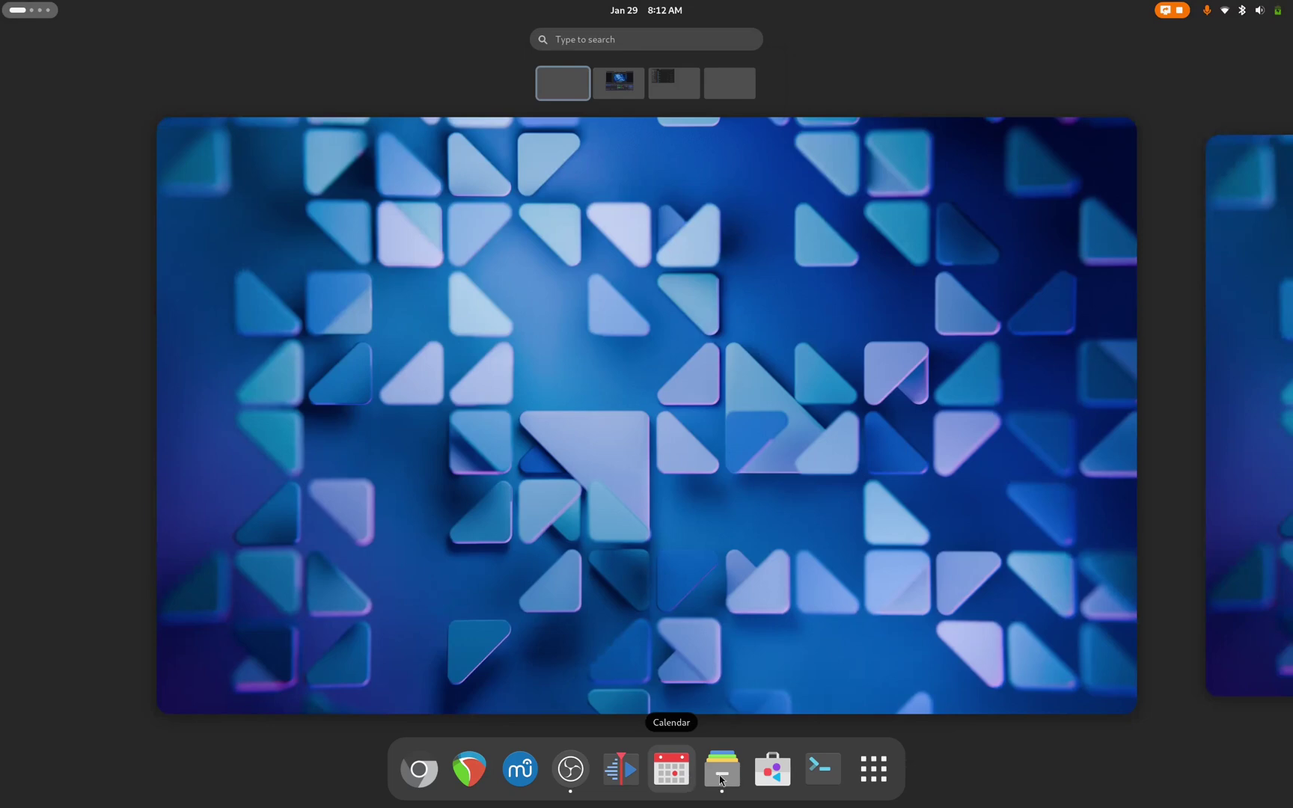
{"action": "left_click", "coordinate": [820, 769]}
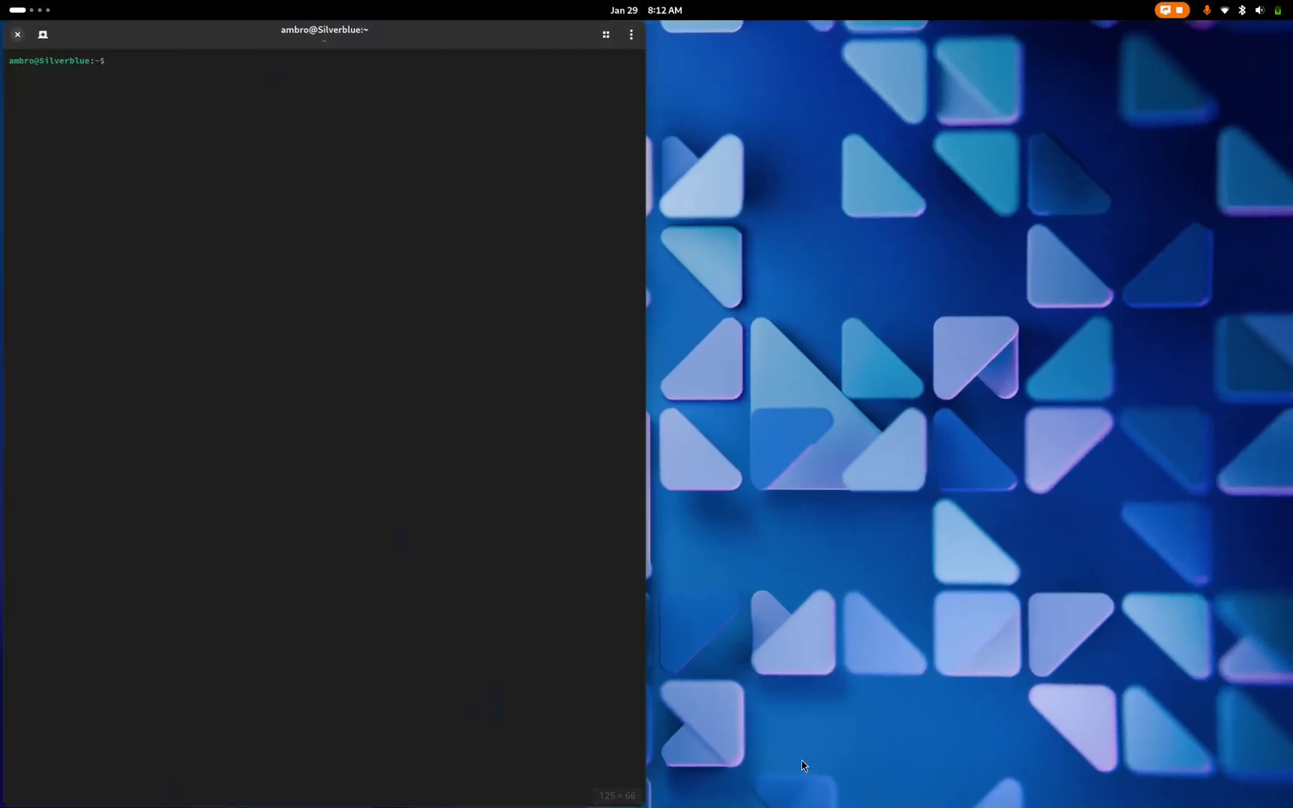
{"action": "key", "text": "super"}
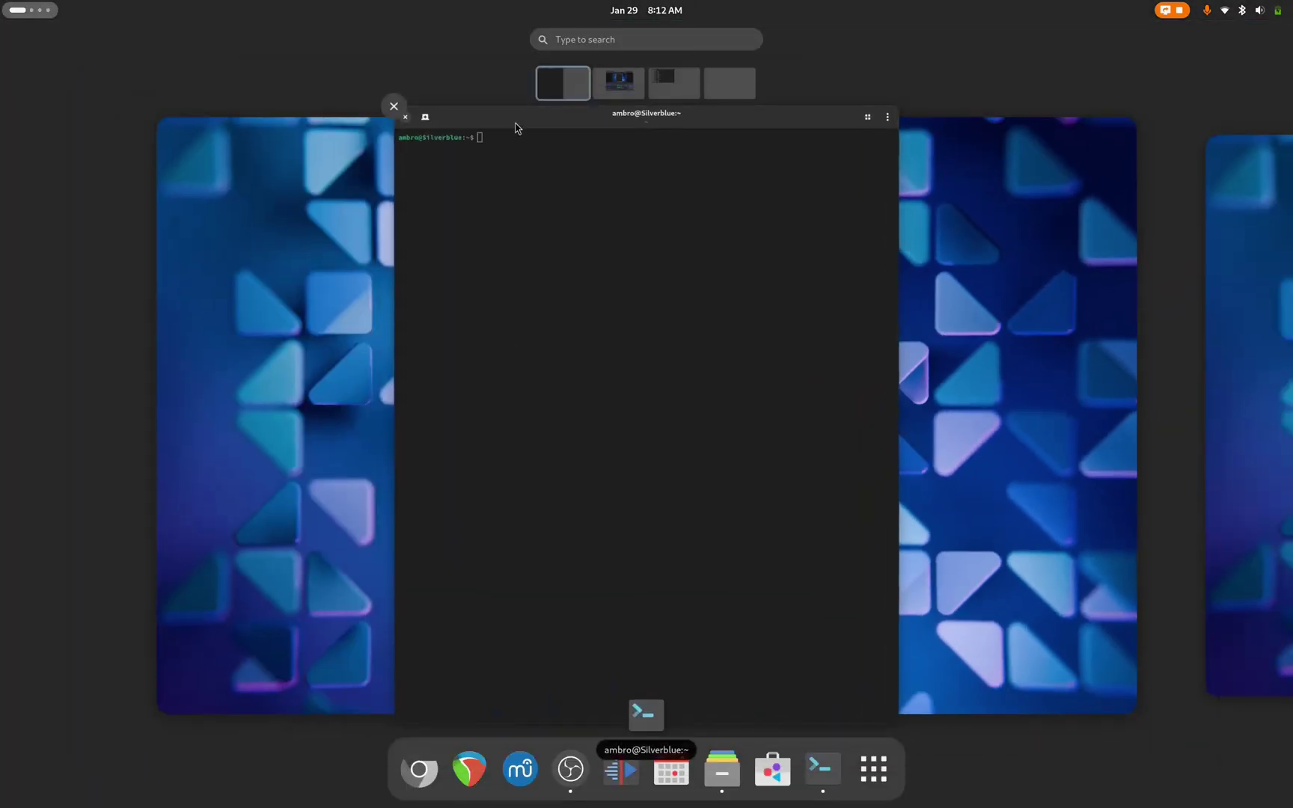
{"action": "left_click_drag", "start_coordinate": [515, 127], "coordinate": [359, 139]}
{"action": "left_click_drag", "start_coordinate": [675, 777], "coordinate": [741, 83]}
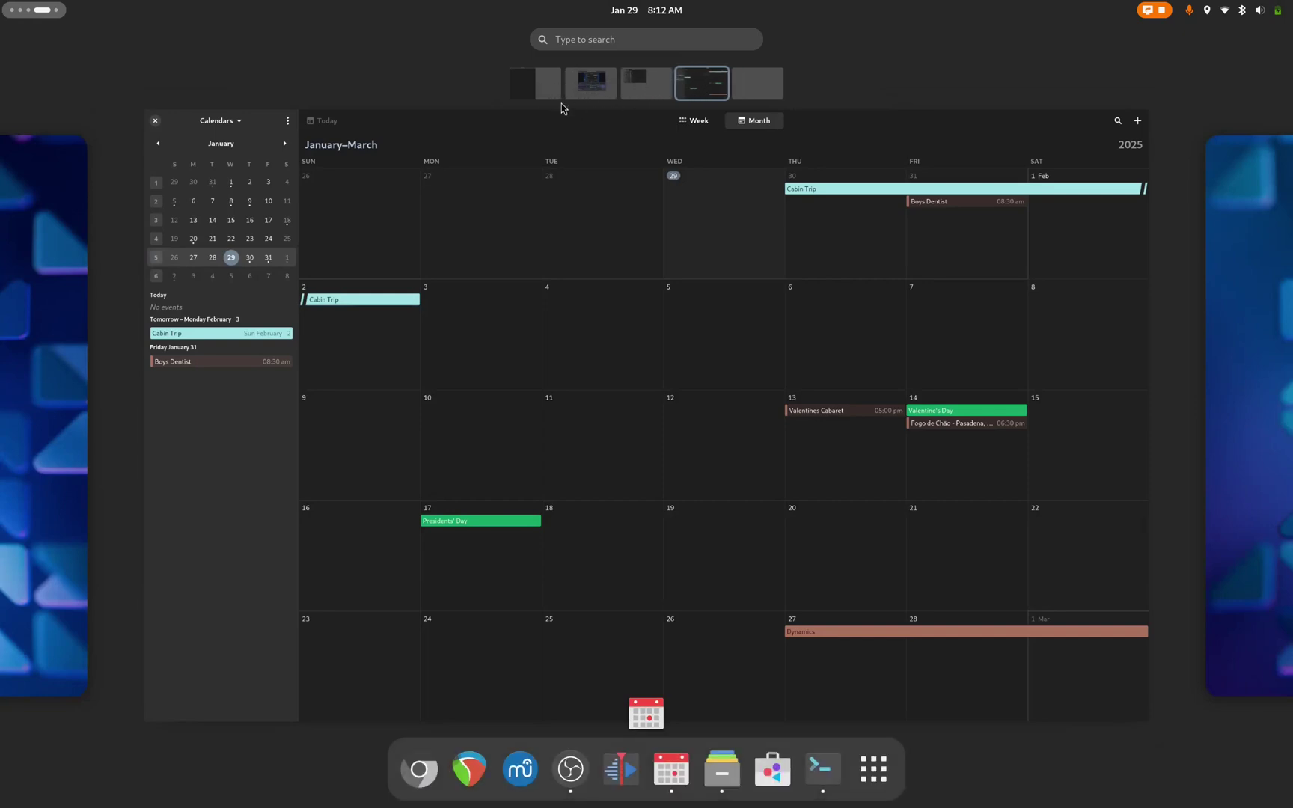
{"action": "left_click", "coordinate": [545, 96]}
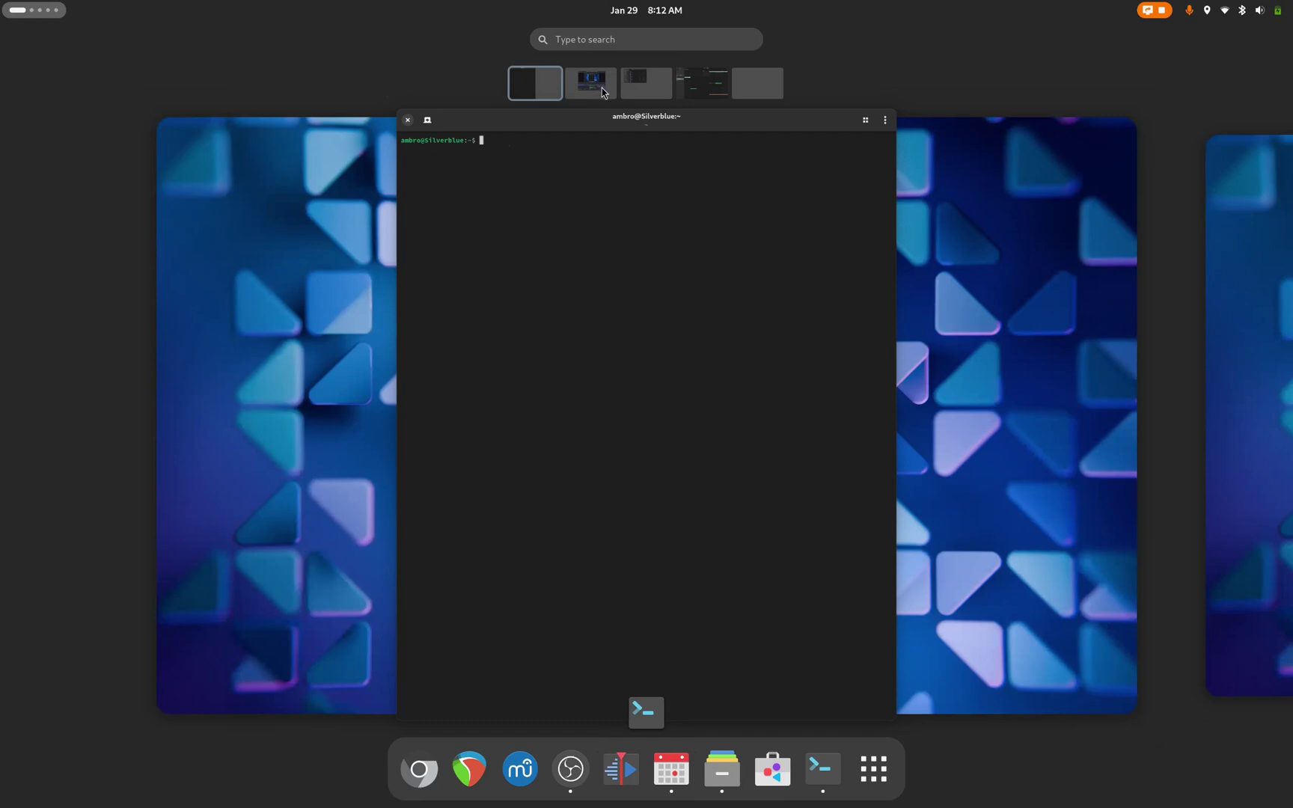
{"action": "left_click", "coordinate": [992, 470]}
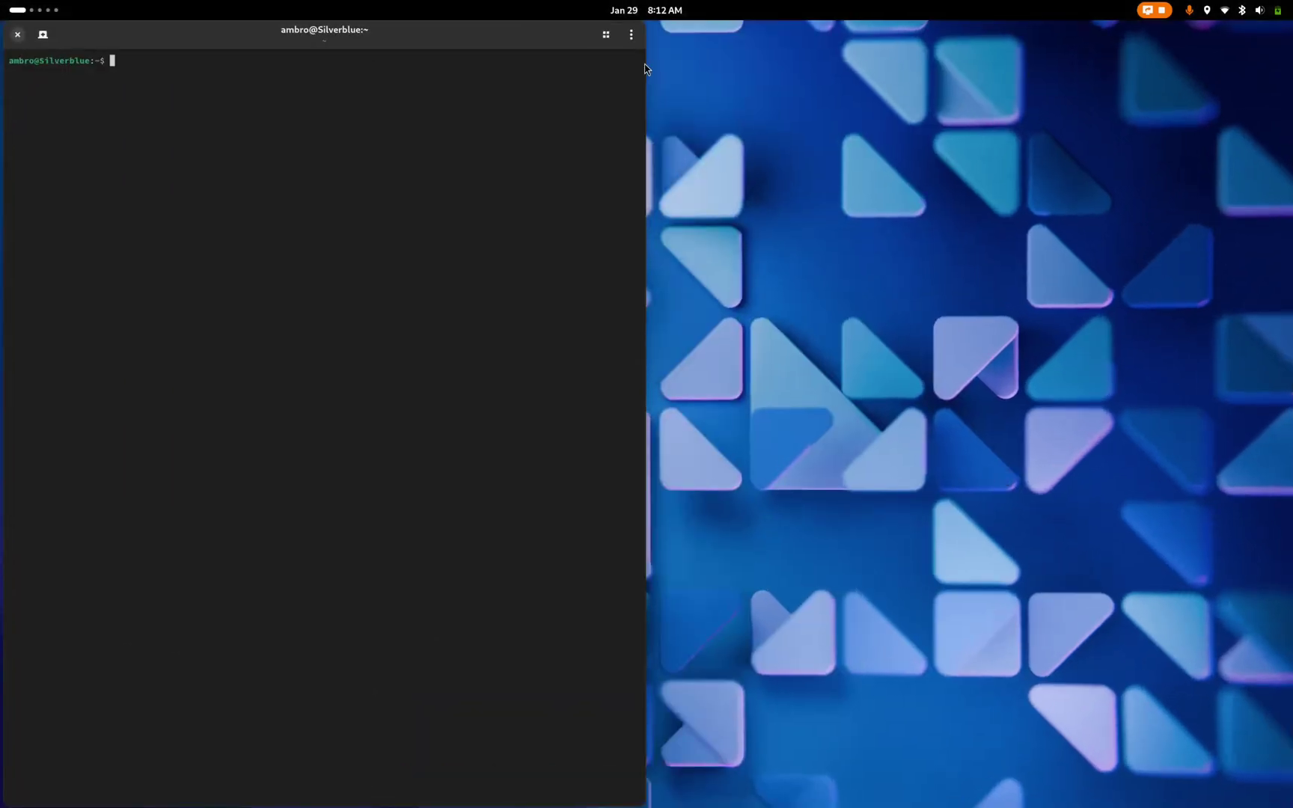
{"action": "key", "text": "super"}
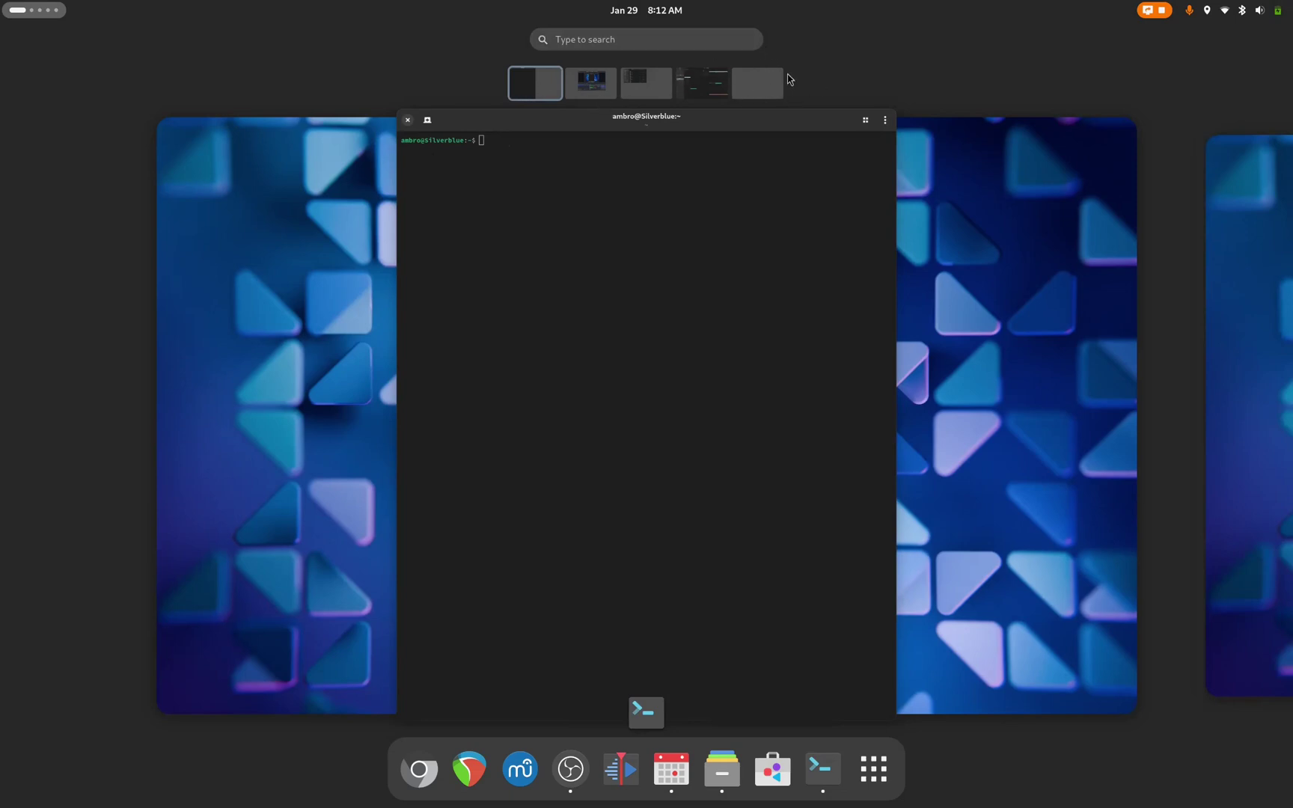
{"action": "left_click", "coordinate": [943, 318]}
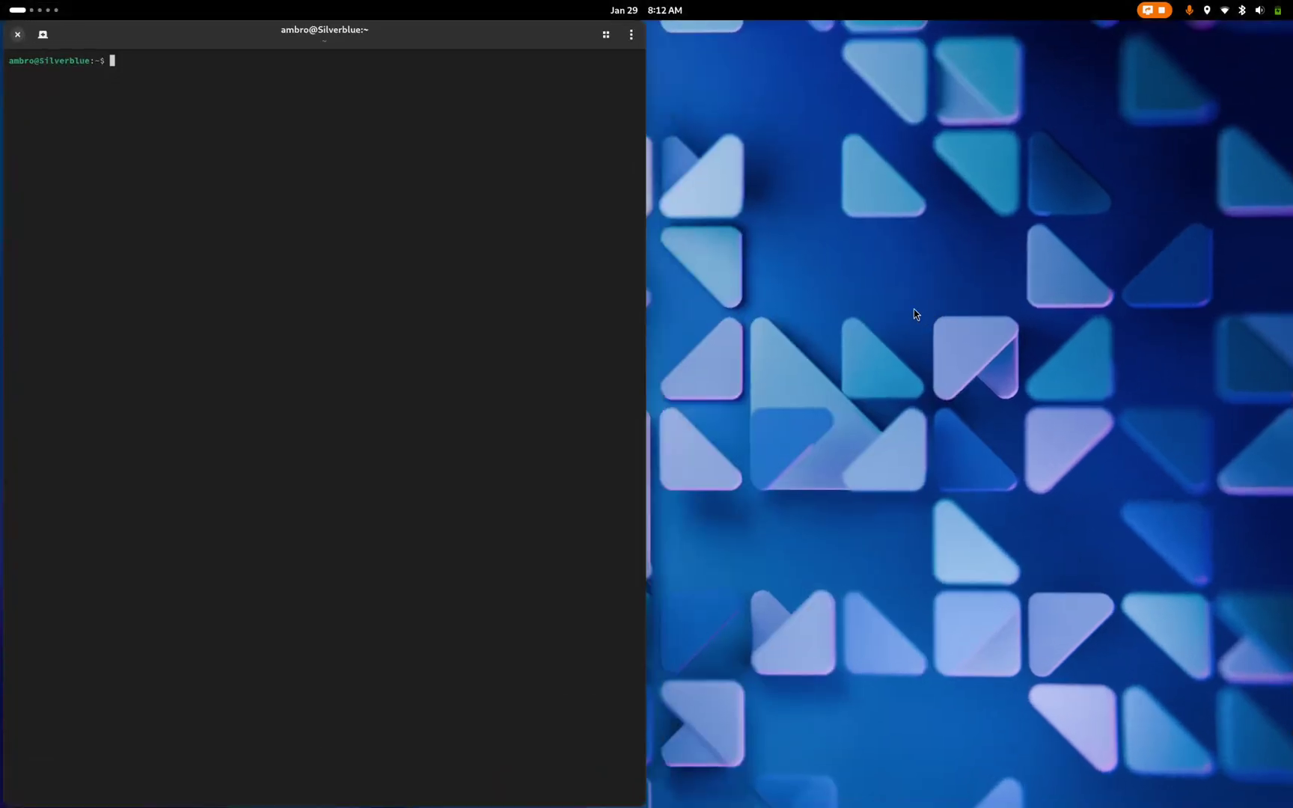
{"action": "key", "text": "super+Page_Down"}
{"action": "key", "text": "super+Page_Down"}
{"action": "key", "text": "super+Page_Down"}
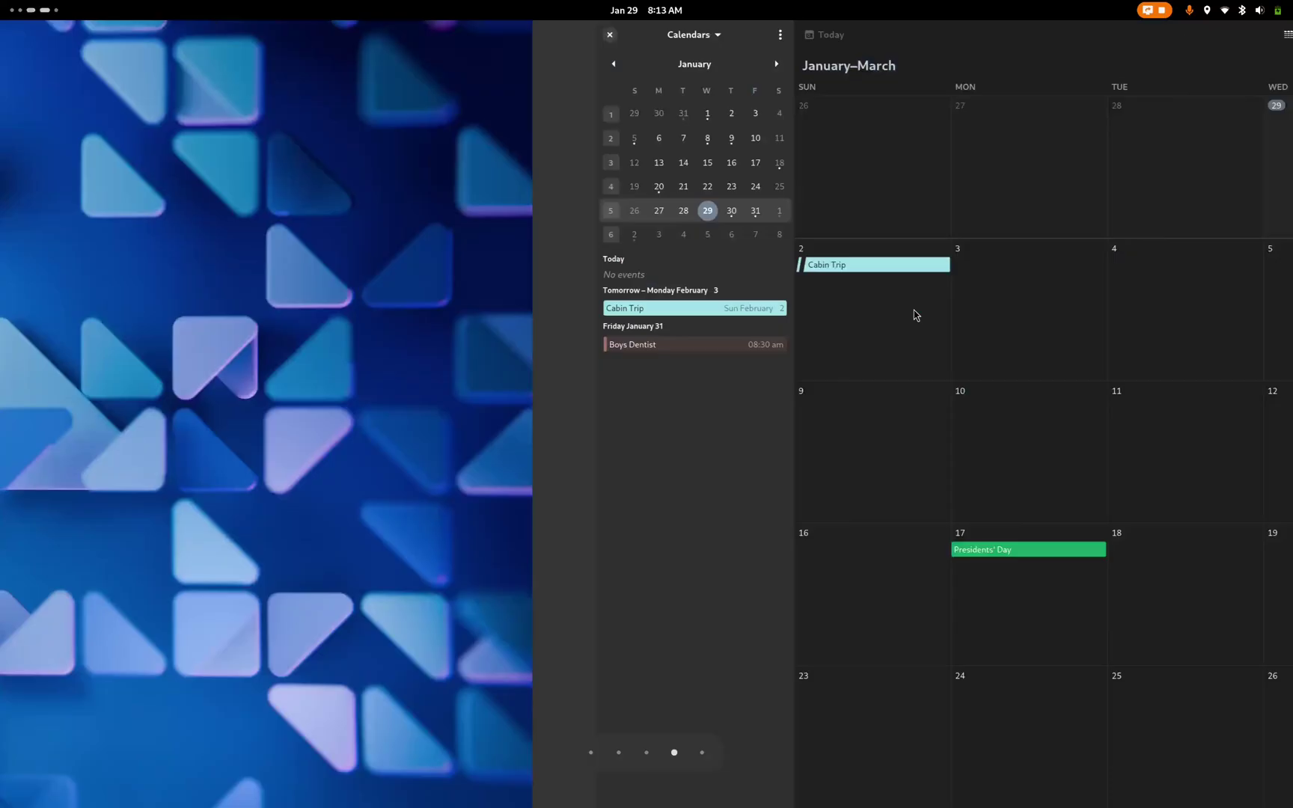
{"action": "key", "text": "super+Page_Down"}
{"action": "key", "text": "super+Page_Up"}
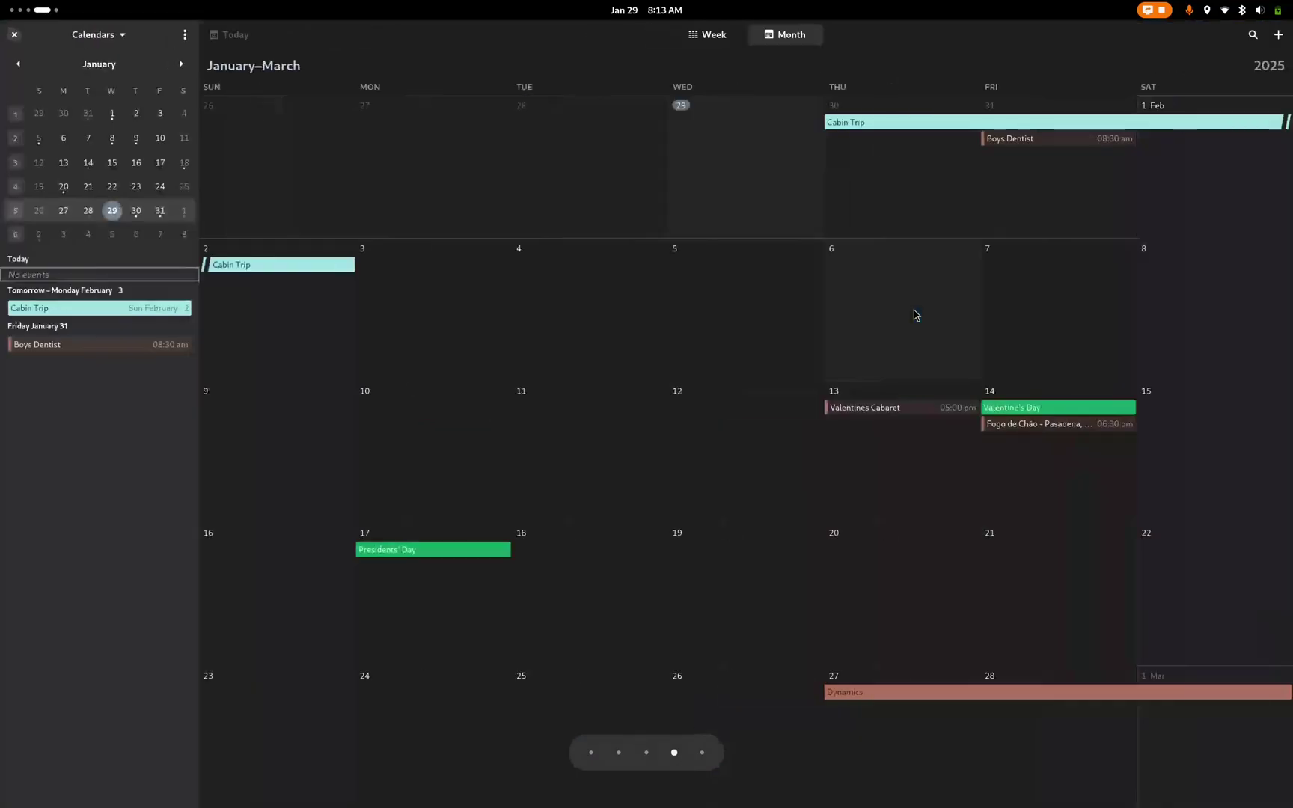
{"action": "key", "text": "super+Page_Up"}
{"action": "key", "text": "super+Page_Up"}
{"action": "key", "text": "super+Page_Up"}
{"action": "key", "text": "super+Page_Down"}
{"action": "key", "text": "super+Page_Down"}
{"action": "key", "text": "super+Page_Down"}
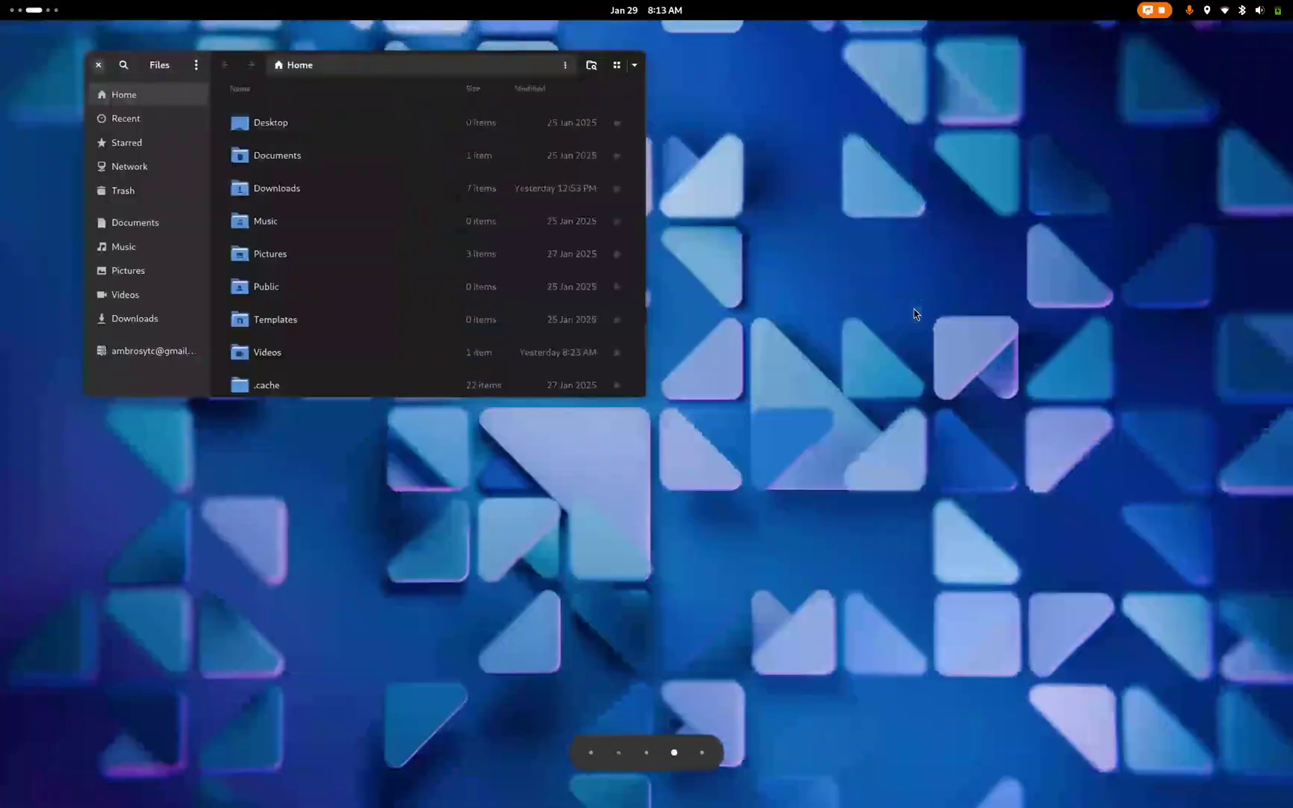
{"action": "key", "text": "super+Page_Down"}
{"action": "key", "text": "super"}
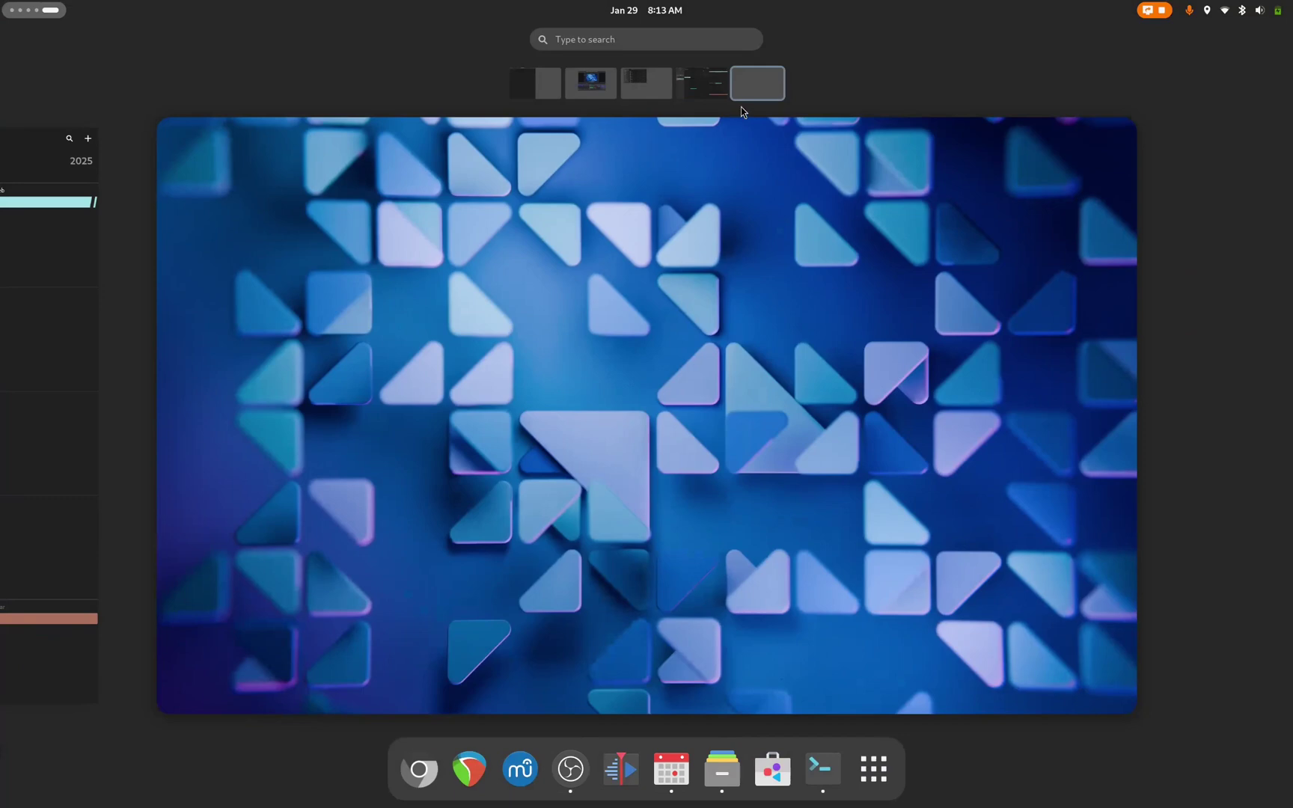
Preview the Terminal, OBS, Files, Calendar and empty fifth workspaces in turn.
{"action": "left_click", "coordinate": [537, 89]}
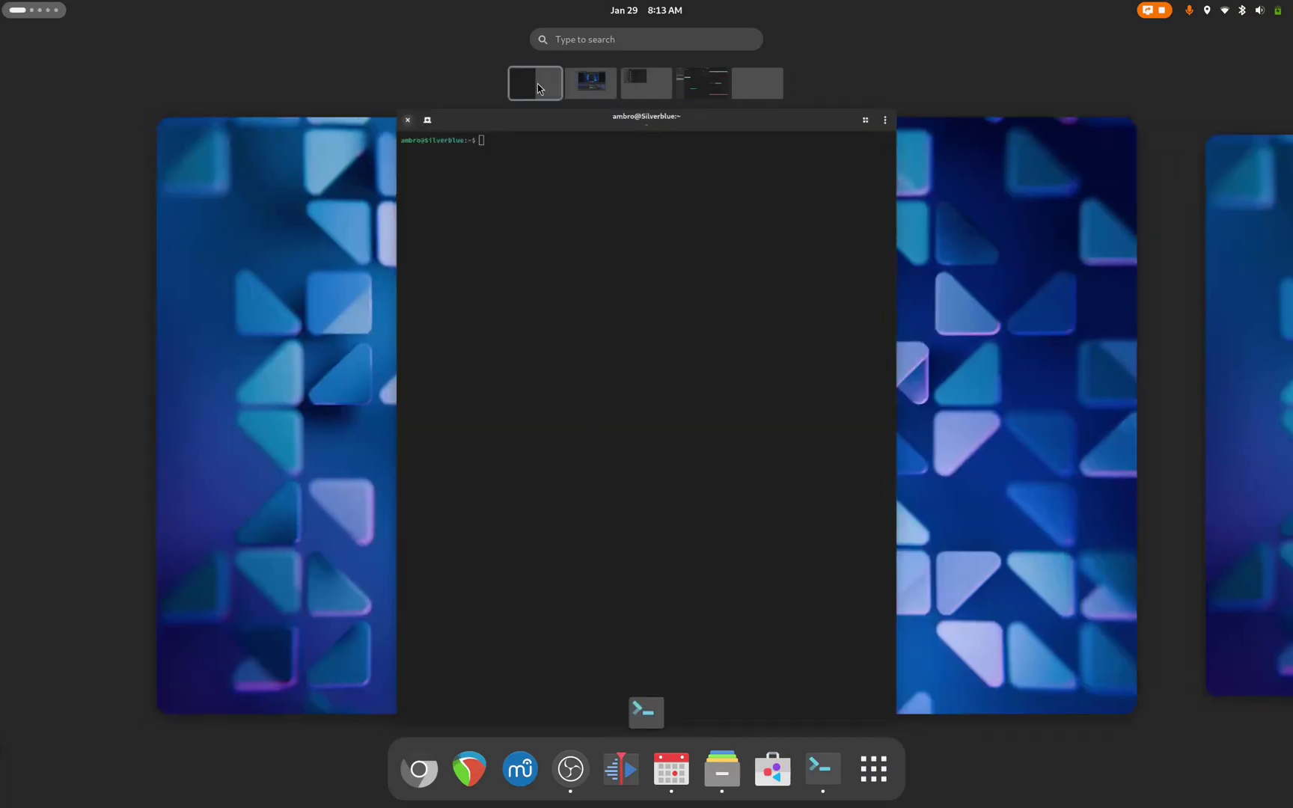
{"action": "left_click", "coordinate": [588, 85]}
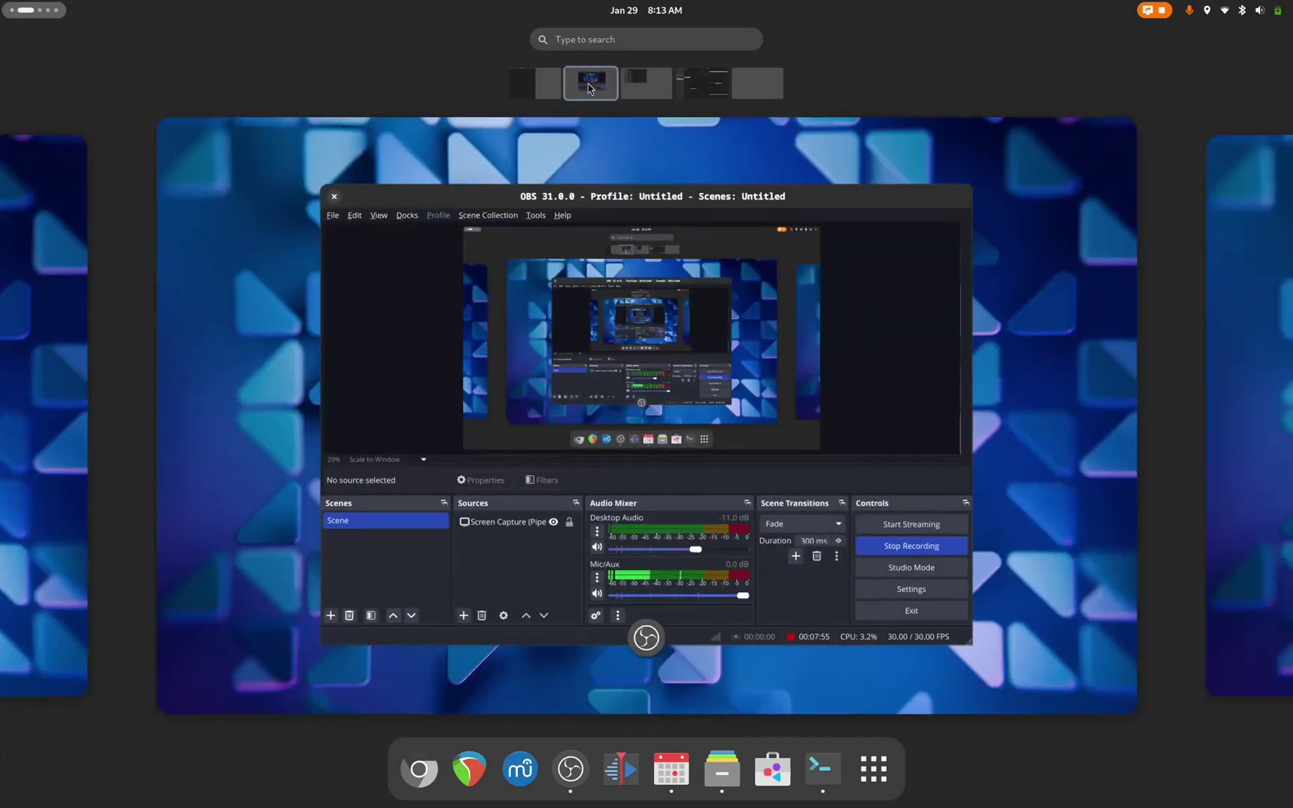
{"action": "left_click", "coordinate": [640, 89]}
{"action": "left_click", "coordinate": [698, 93]}
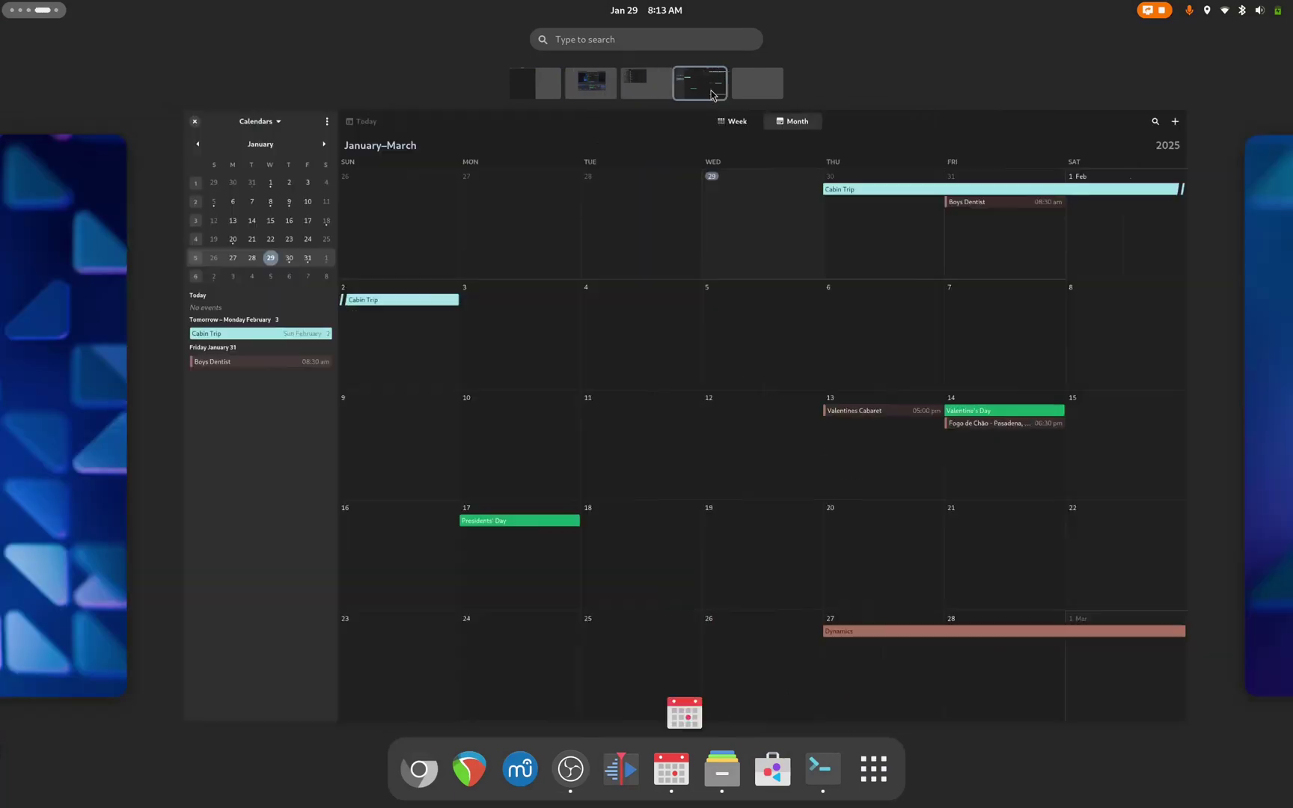
{"action": "left_click", "coordinate": [755, 86]}
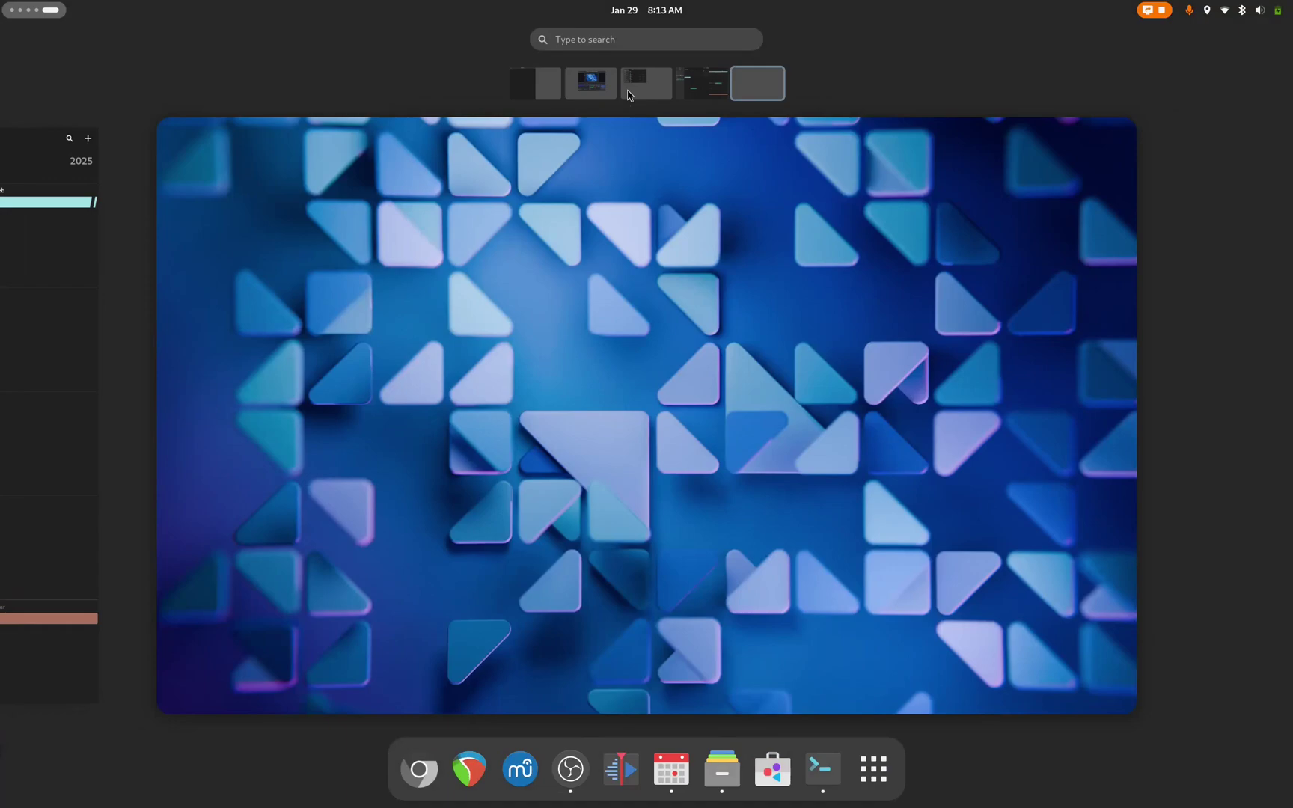
Move to the first workspace and bring the terminal window back from the overview.
{"action": "left_click", "coordinate": [627, 94]}
{"action": "key", "text": "super+Page_Up"}
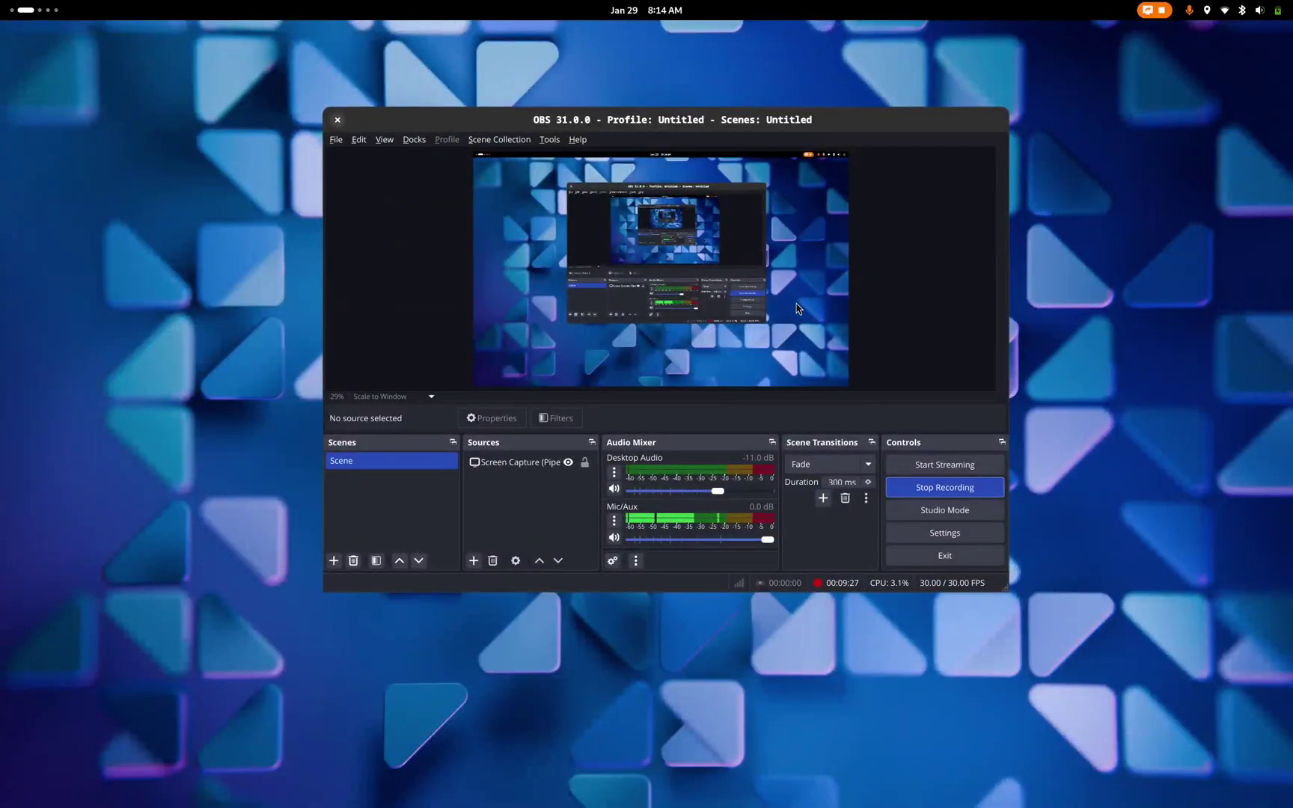
{"action": "key", "text": "super+Page_Up"}
{"action": "key", "text": "super"}
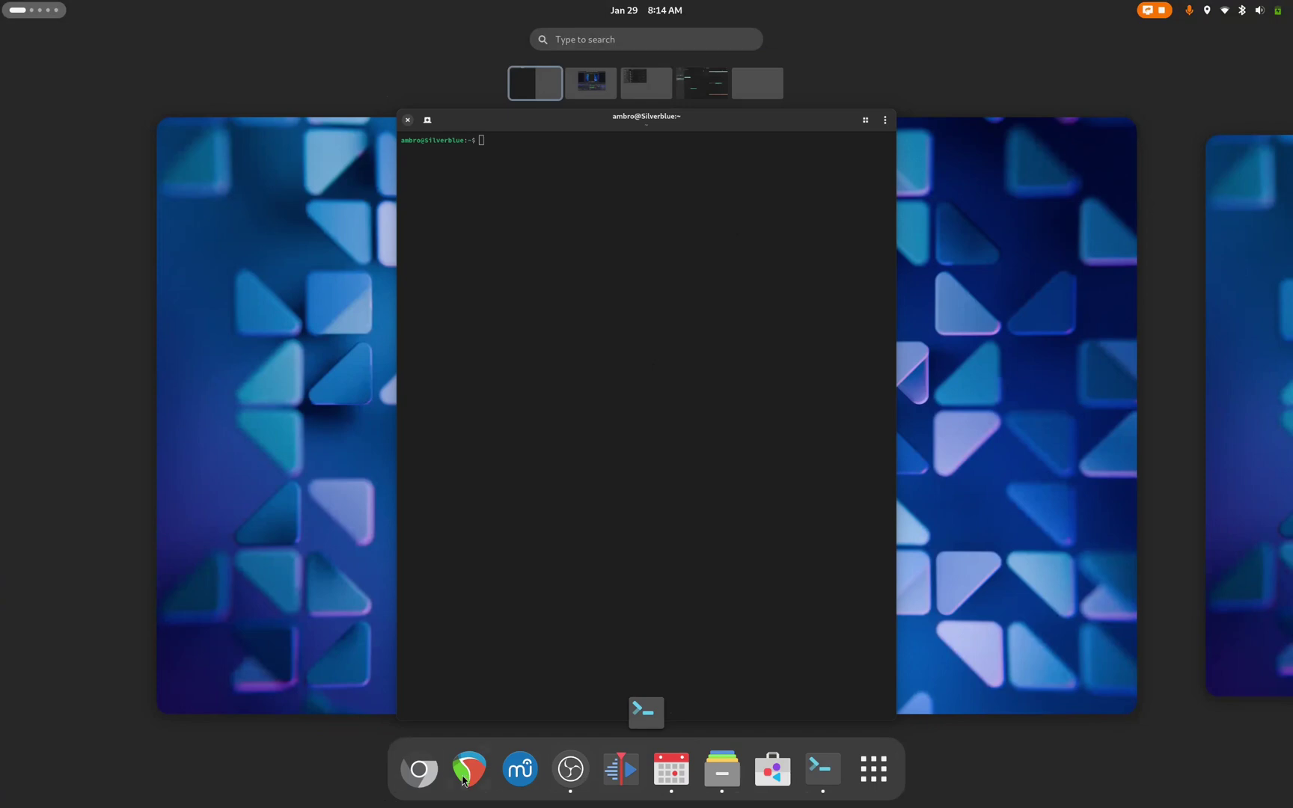
{"action": "left_click", "coordinate": [829, 775]}
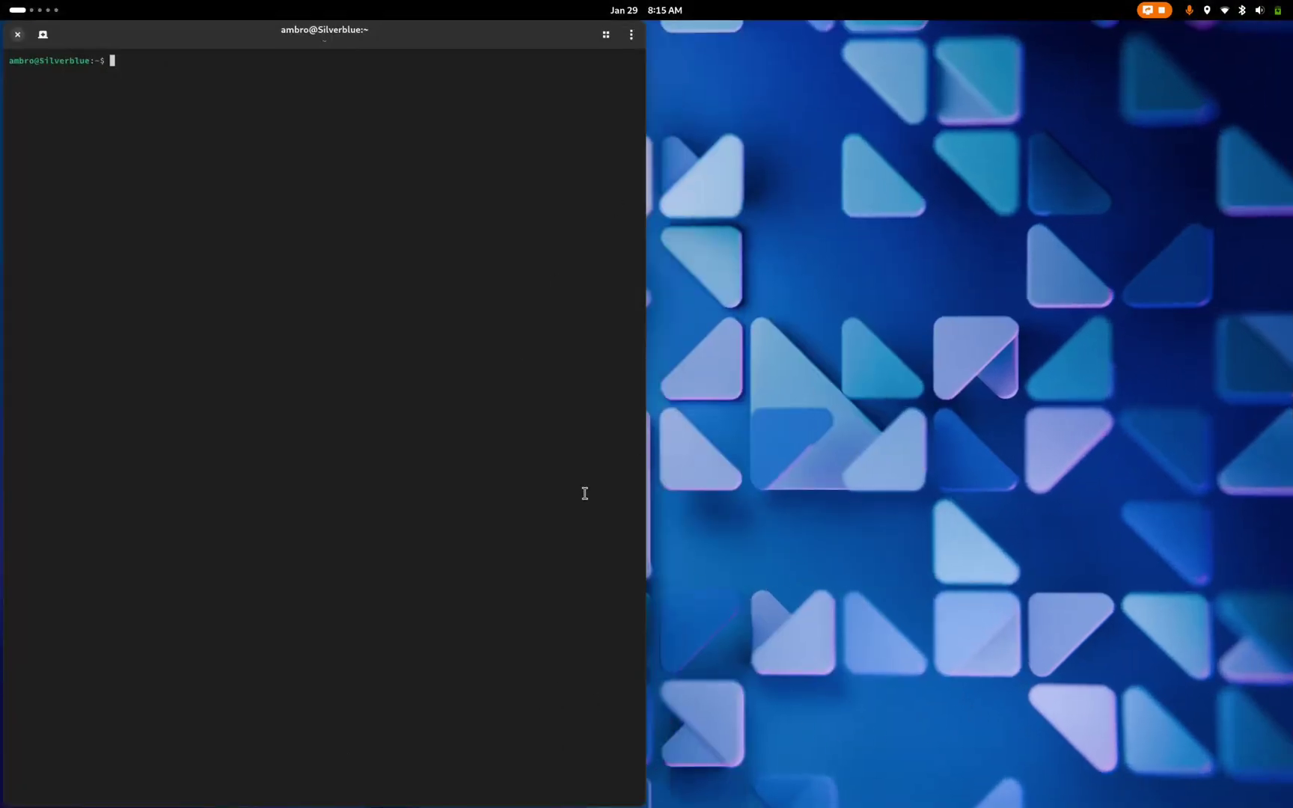
Toggle the Activities overview open and closed using Super and the Activities pill.
{"action": "key", "text": "super"}
{"action": "left_click", "coordinate": [750, 632]}
{"action": "left_click", "coordinate": [41, 14]}
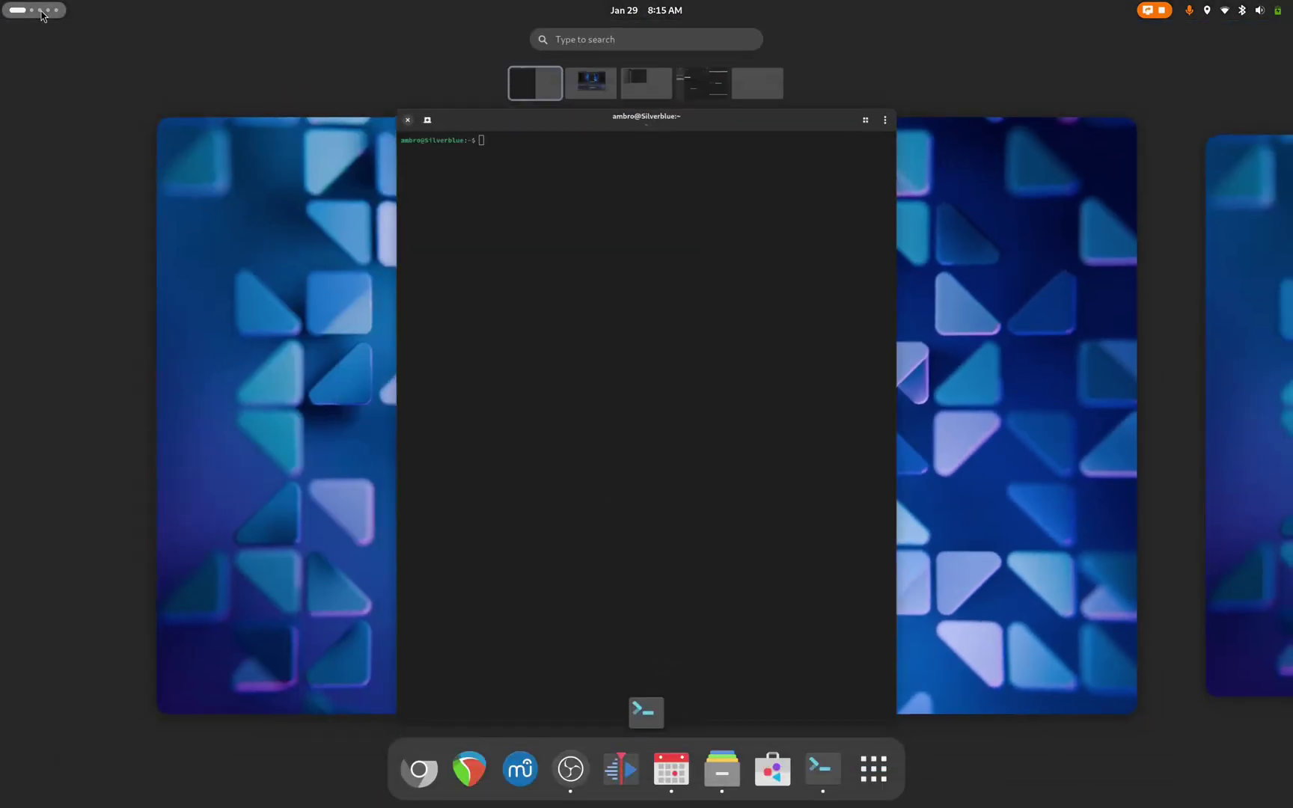
{"action": "left_click", "coordinate": [42, 15]}
{"action": "left_click", "coordinate": [28, 13]}
{"action": "left_click", "coordinate": [22, 15]}
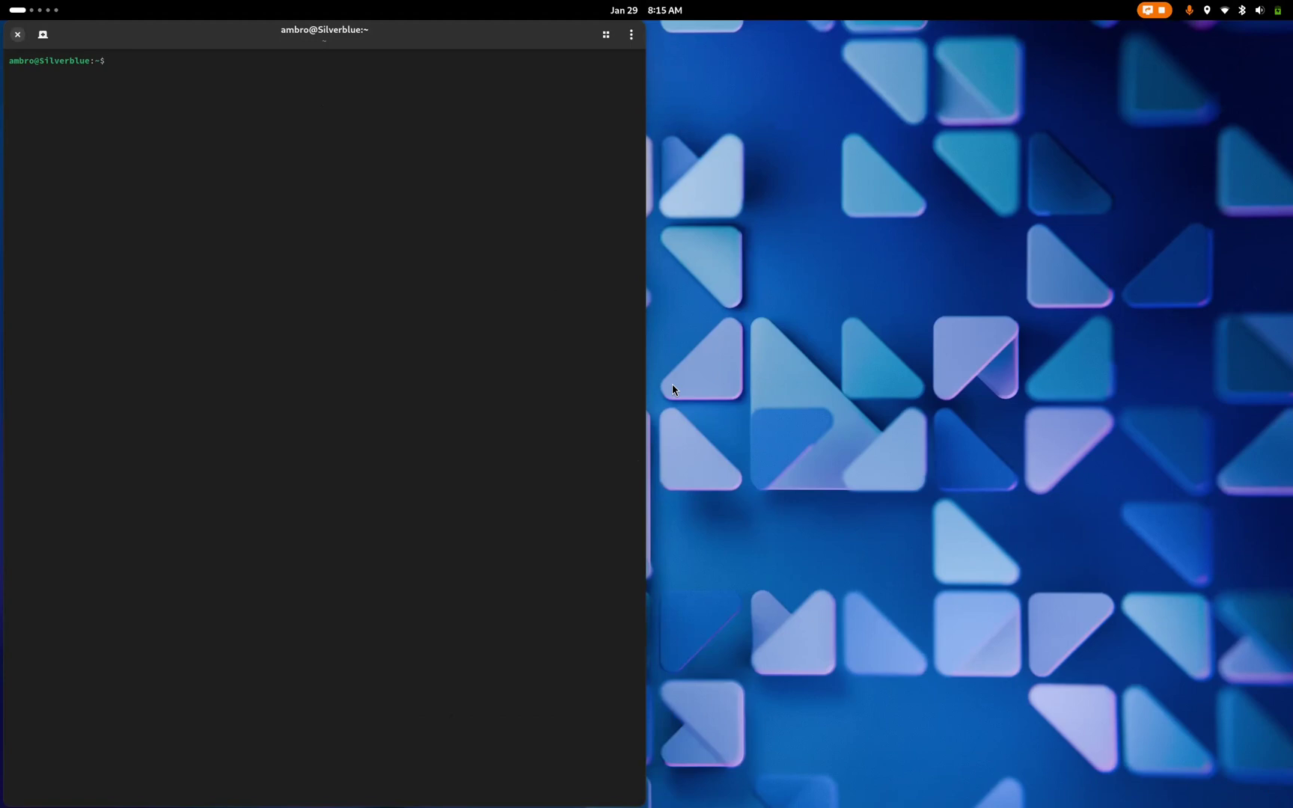
{"action": "key", "text": "super"}
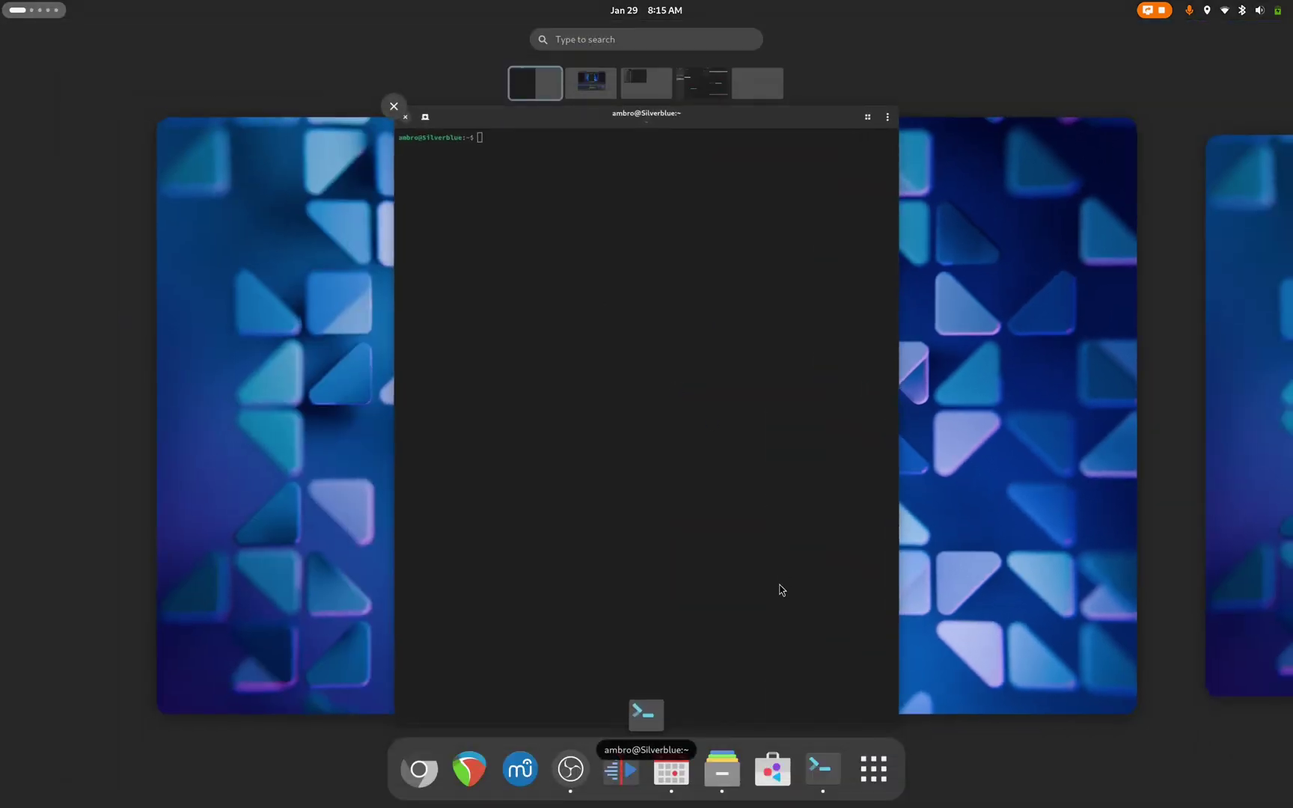
{"action": "key", "text": "super"}
{"action": "key", "text": "super"}
{"action": "key", "text": "super"}
{"action": "key", "text": "super"}
Close the Files and Calendar windows, then move past OBS to the empty workspace.
{"action": "left_click", "coordinate": [874, 780]}
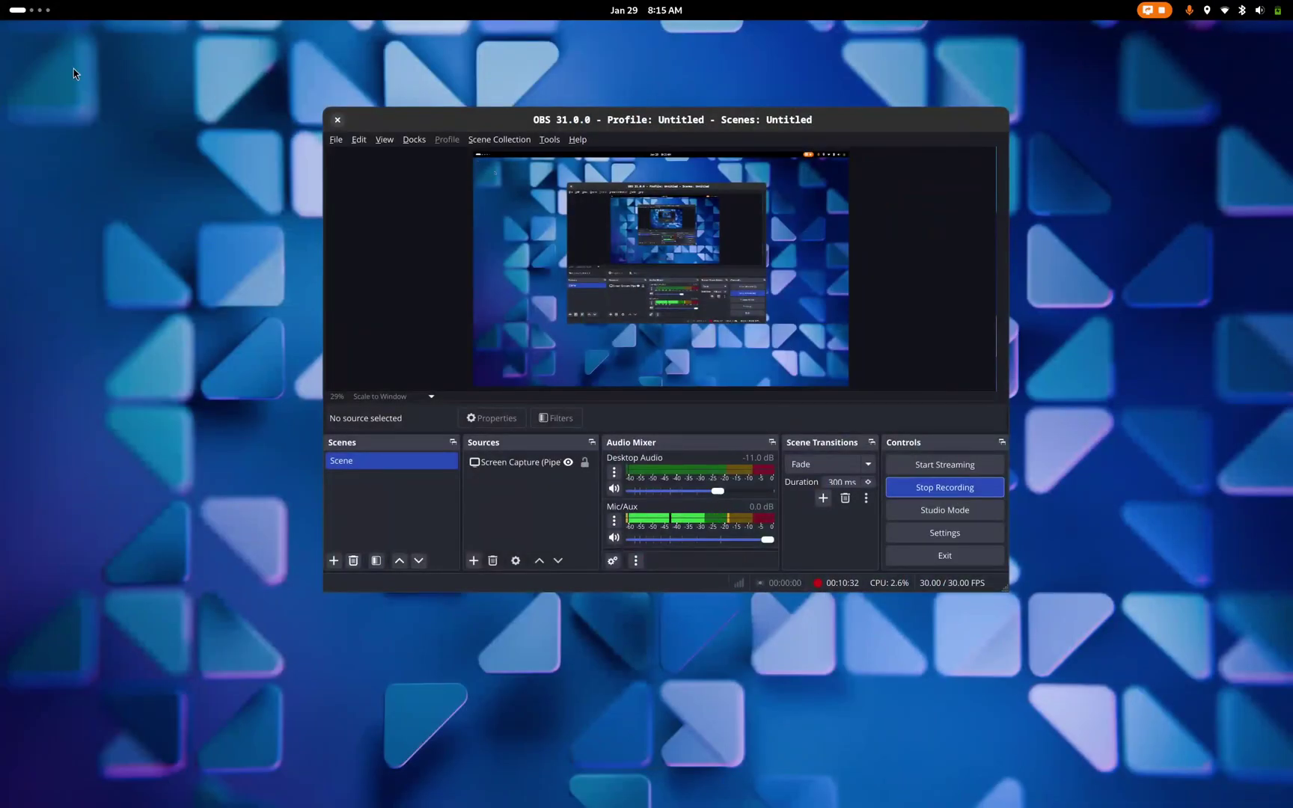
{"action": "key", "text": "super+Page_Down"}
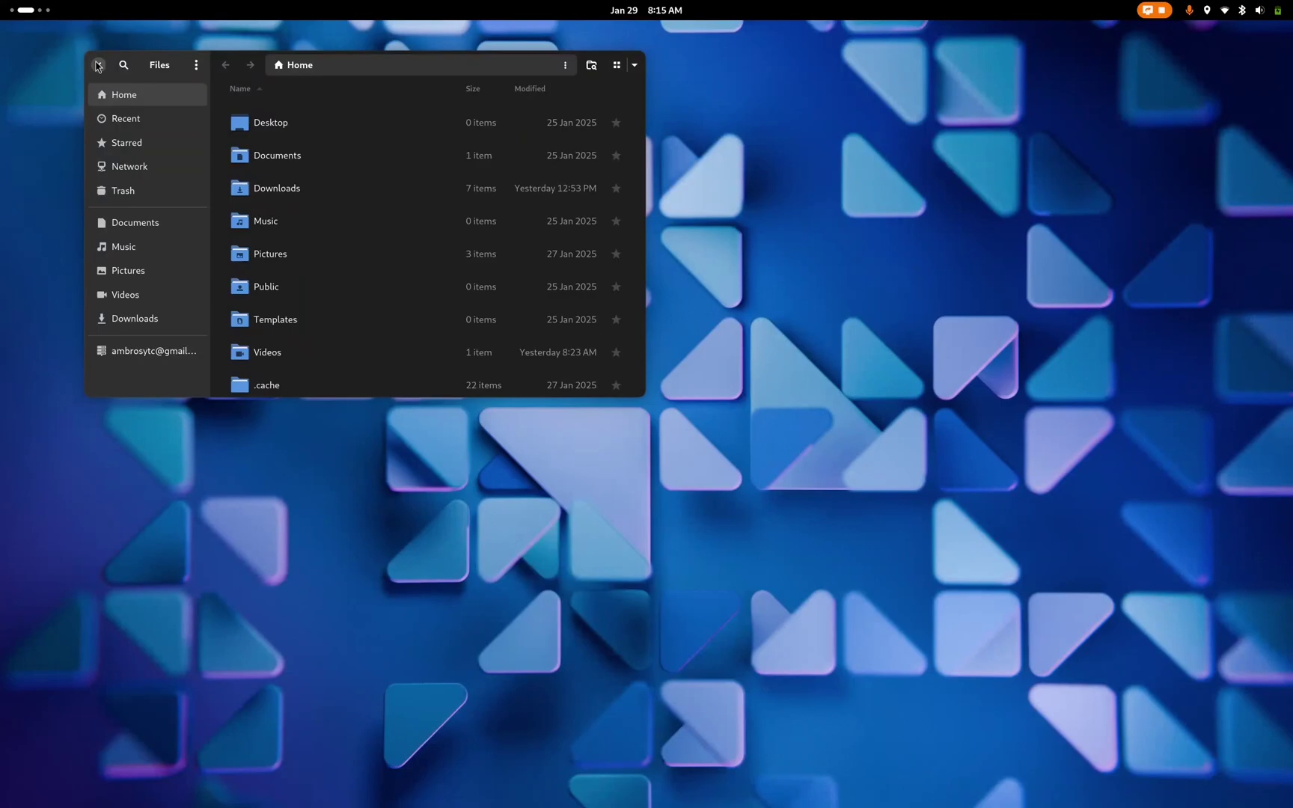
{"action": "left_click", "coordinate": [99, 65]}
{"action": "key", "text": "super+Page_Down"}
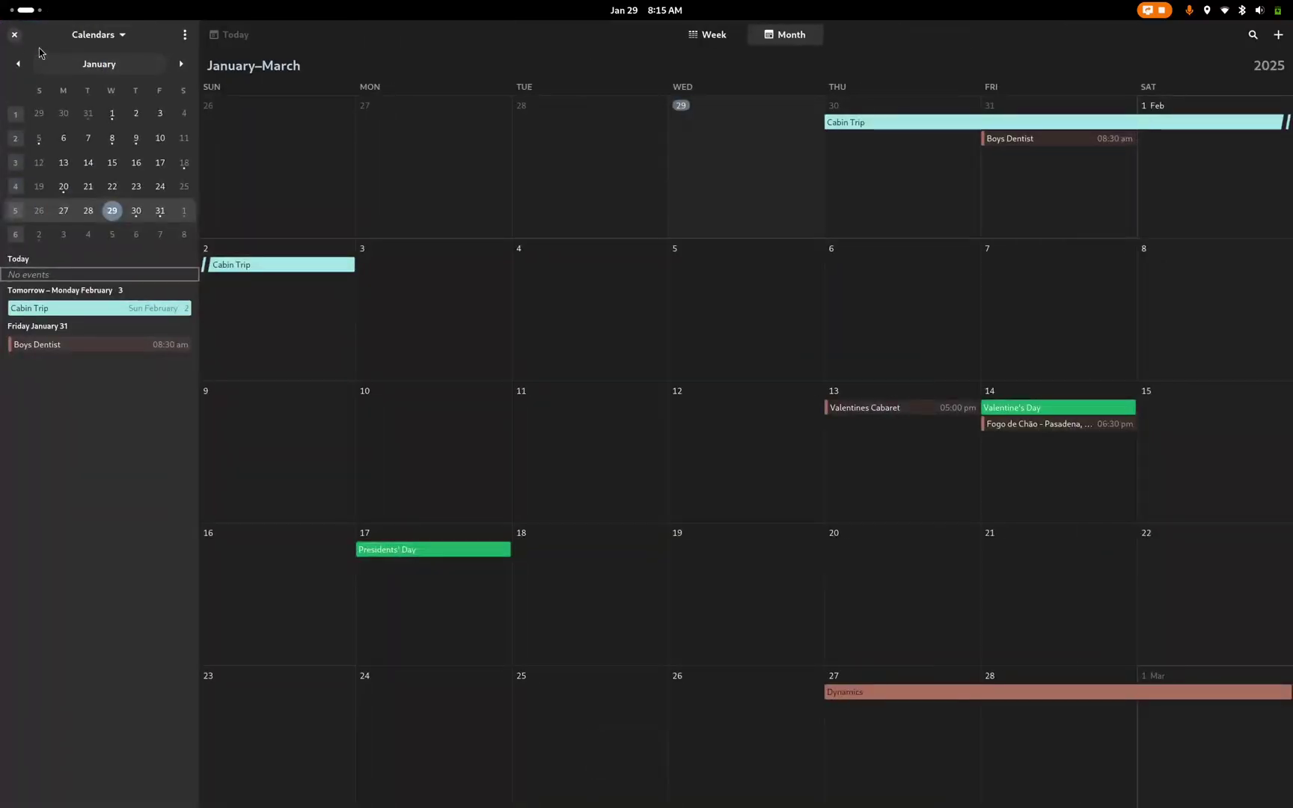
{"action": "left_click", "coordinate": [28, 35]}
{"action": "key", "text": "super+Page_Up"}
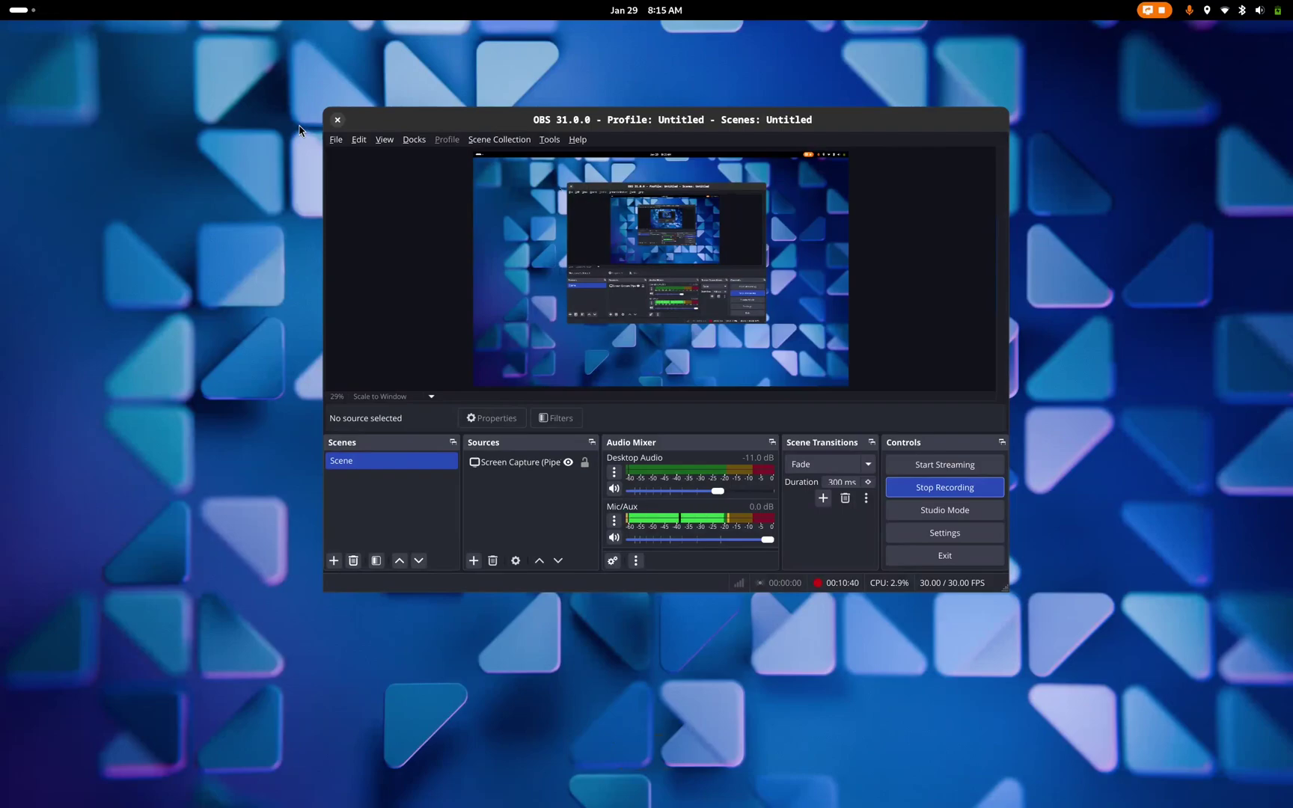
{"action": "key", "text": "super+Page_Down"}
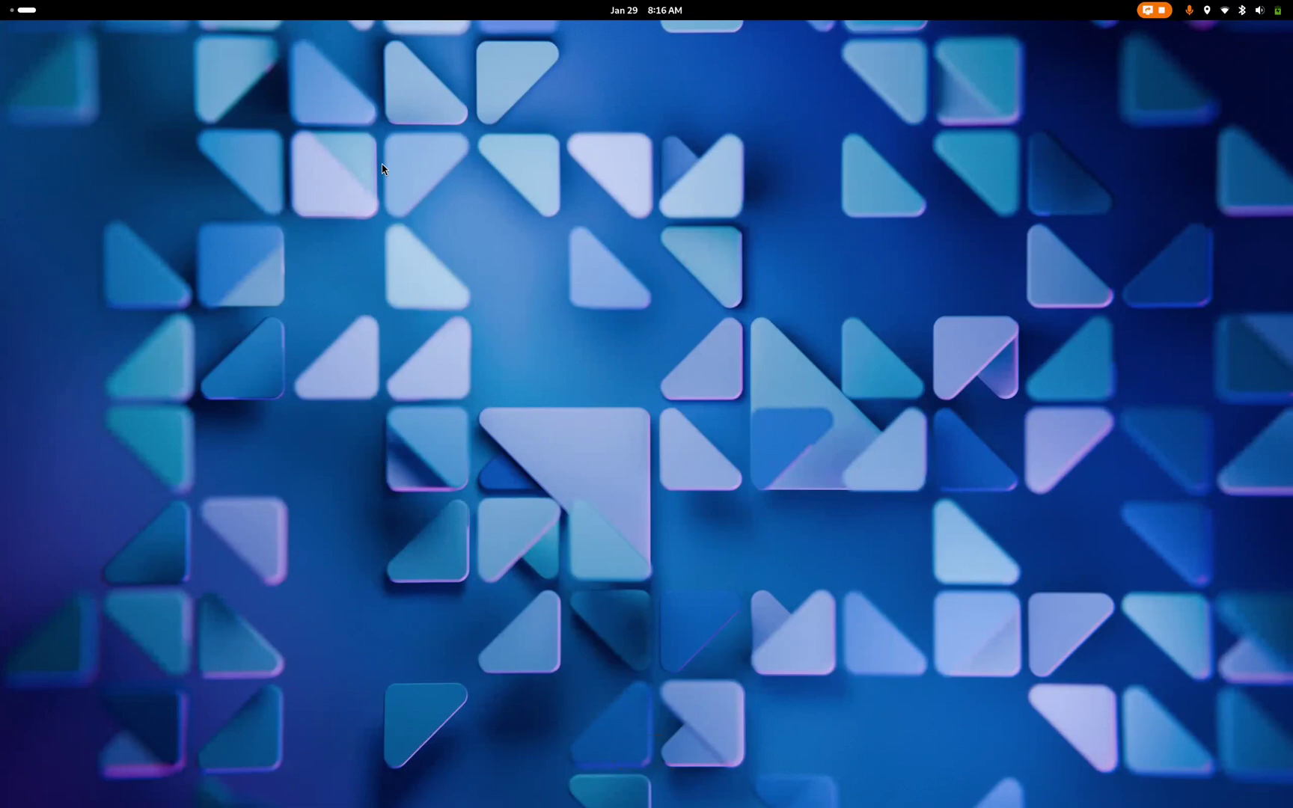
Launch Extension Manager from the Extensions folder in the app grid.
{"action": "key", "text": "super"}
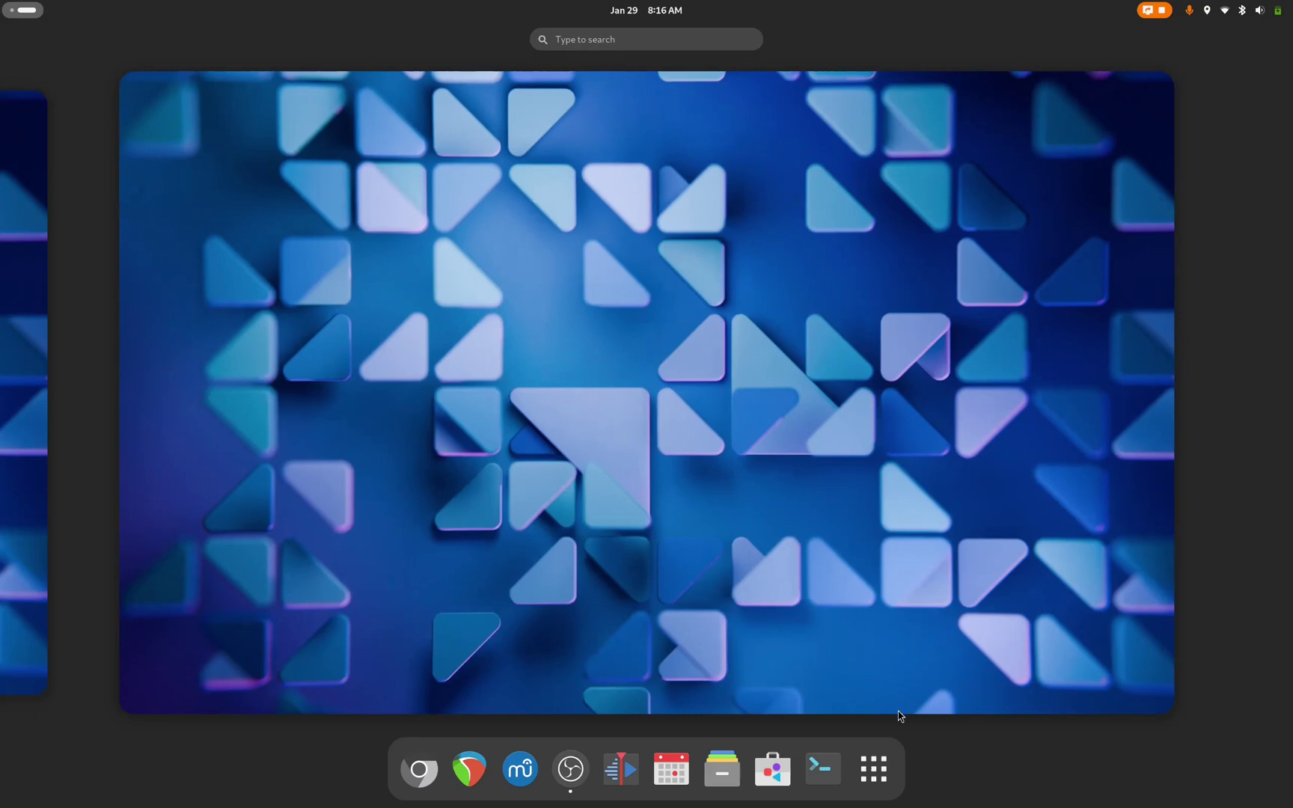
{"action": "left_click", "coordinate": [884, 770]}
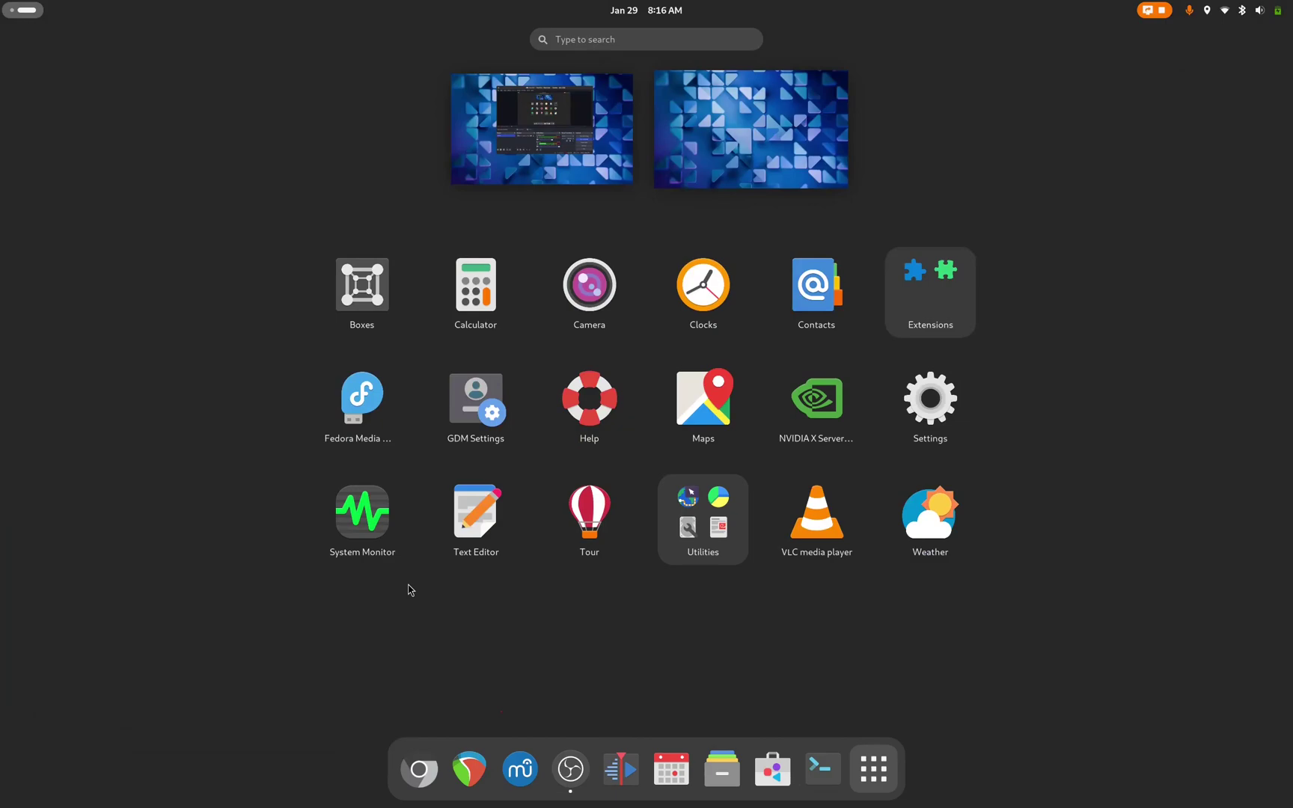
{"action": "left_click", "coordinate": [930, 315]}
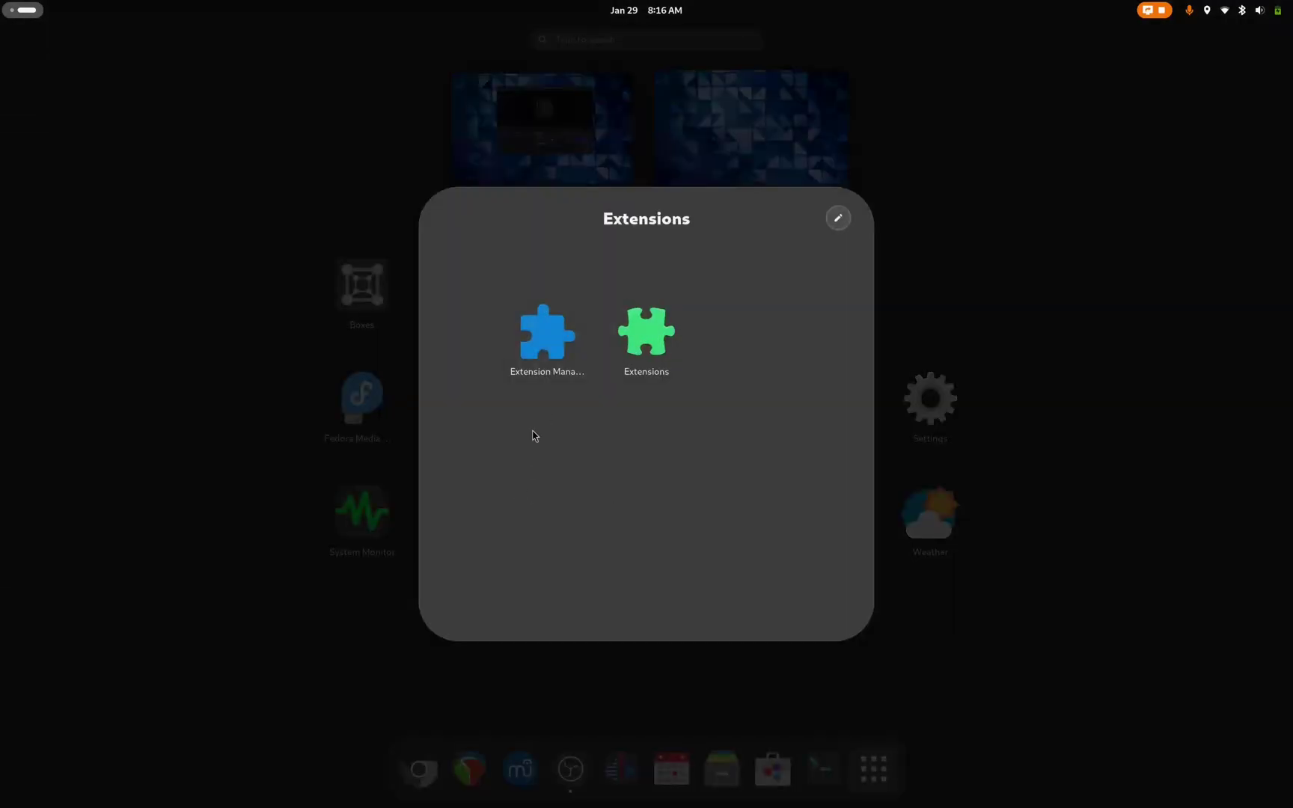
{"action": "left_click", "coordinate": [555, 350]}
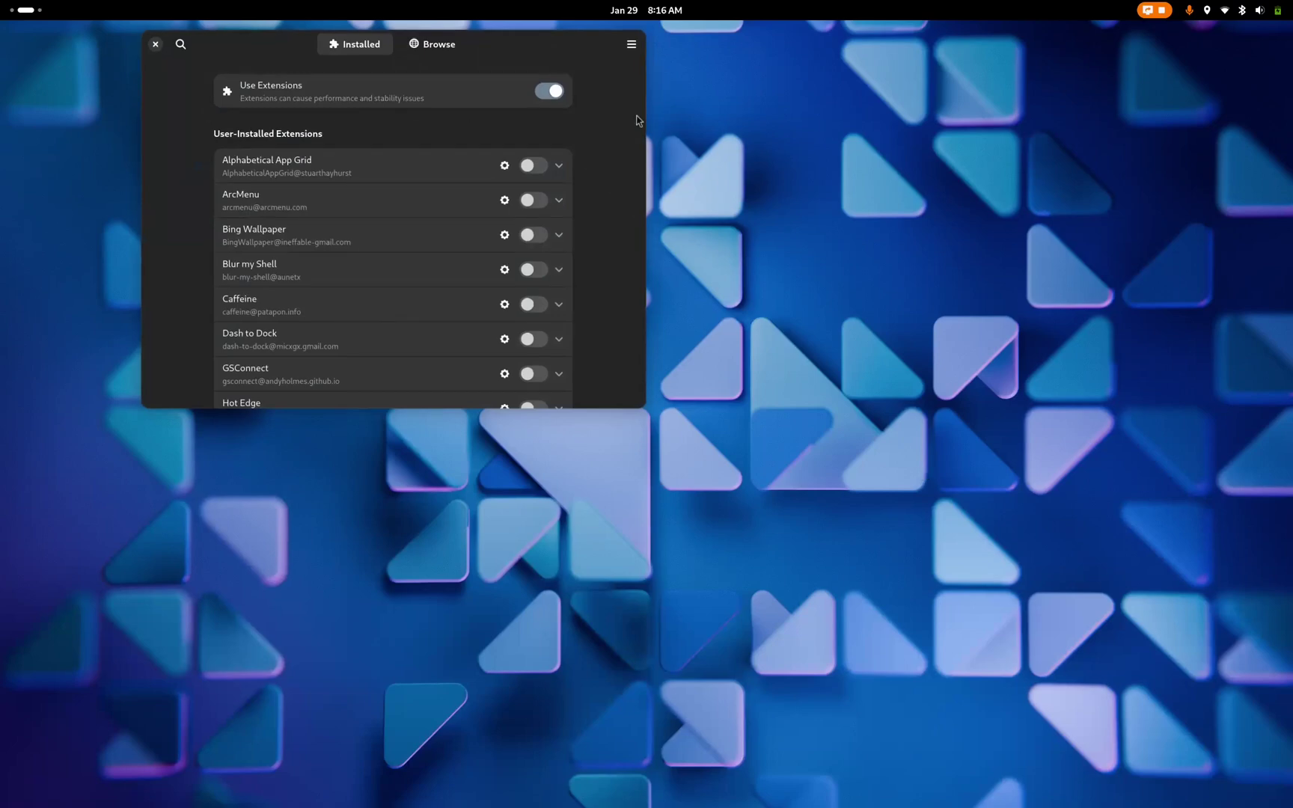
Centre Extension Manager, enable Caffeine, and leave its Quick Settings tile switched on.
{"action": "left_click_drag", "start_coordinate": [548, 46], "coordinate": [792, 127]}
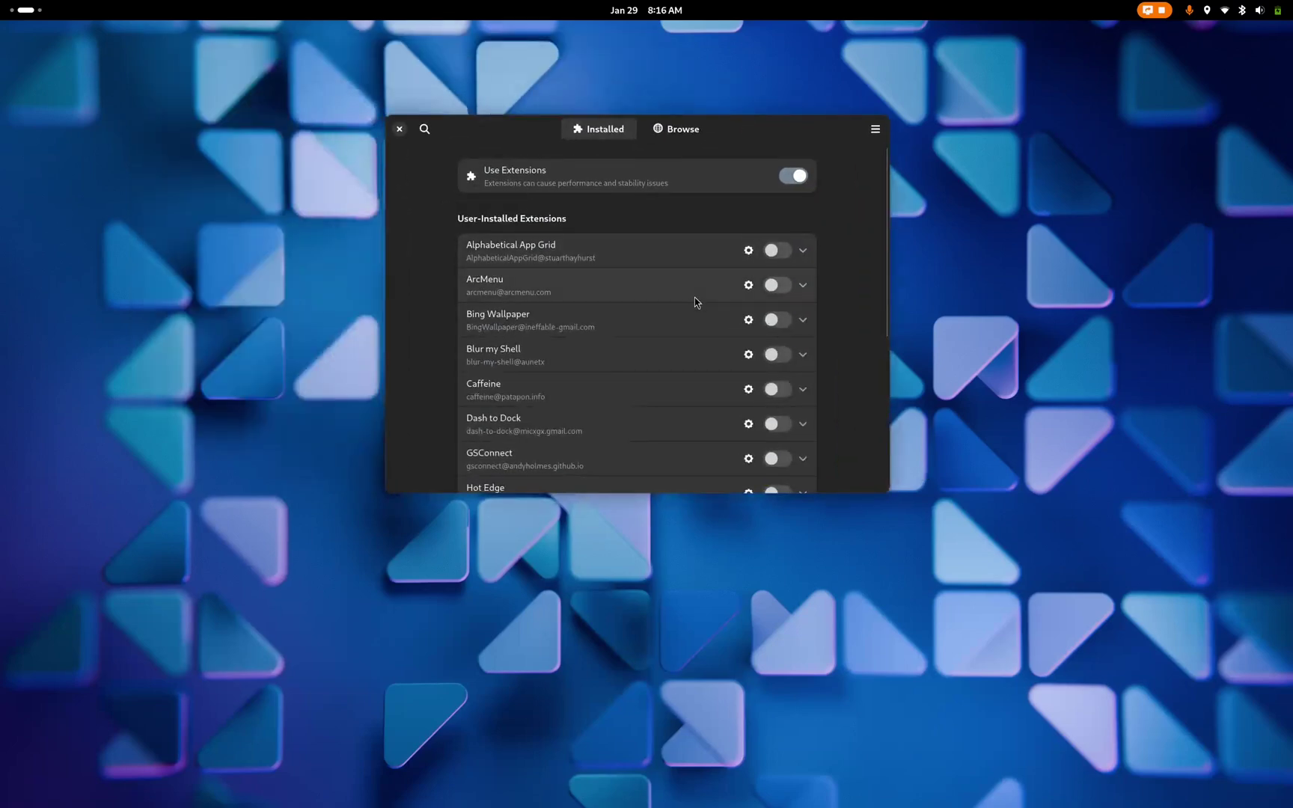
{"action": "left_click", "coordinate": [776, 389]}
{"action": "left_click", "coordinate": [1206, 10]}
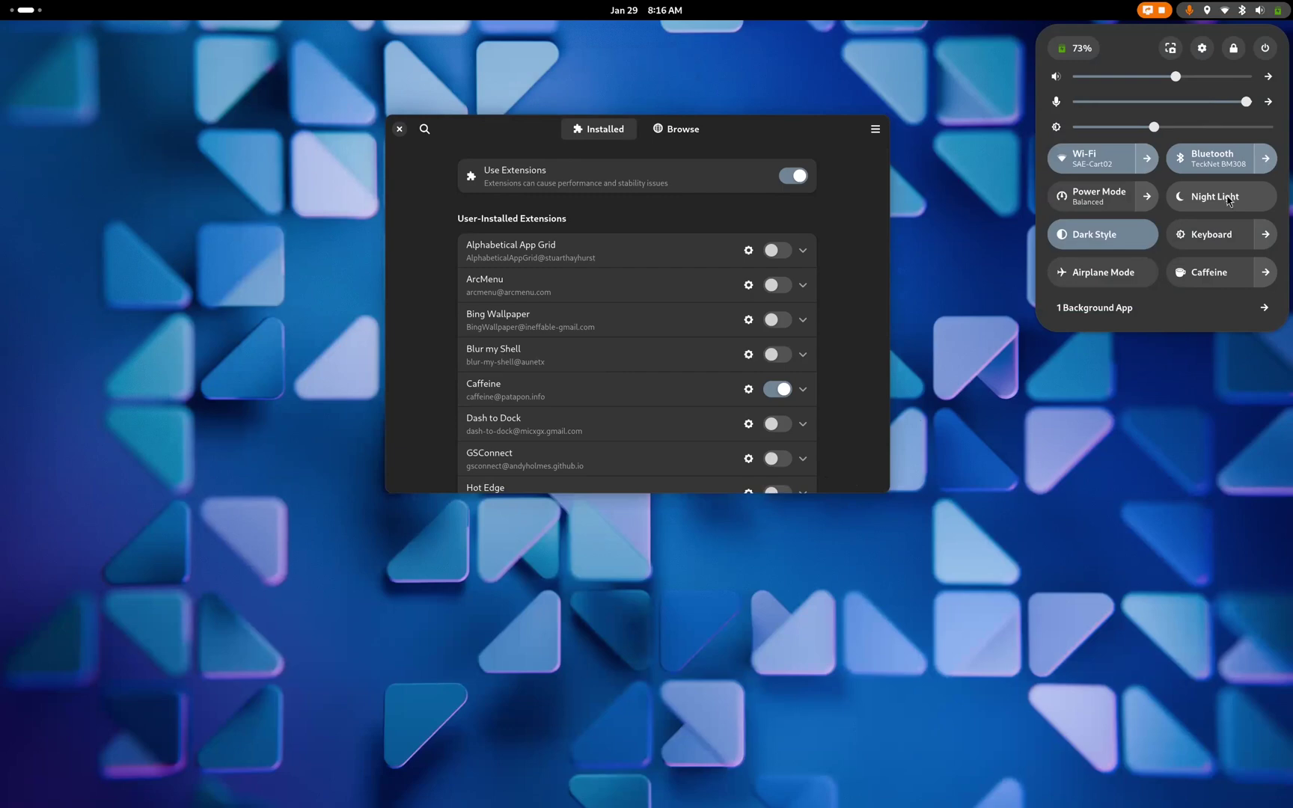
{"action": "left_click", "coordinate": [1233, 278]}
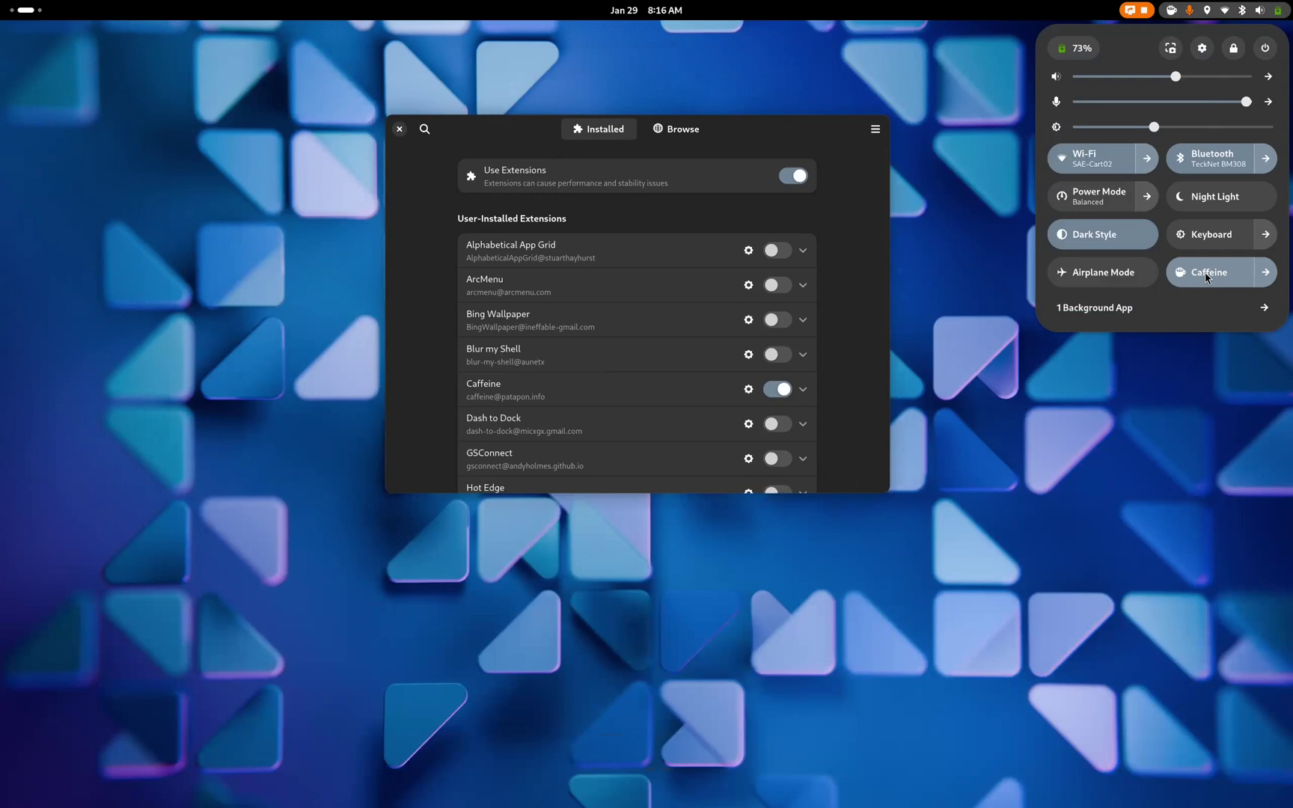
{"action": "left_click", "coordinate": [1206, 274]}
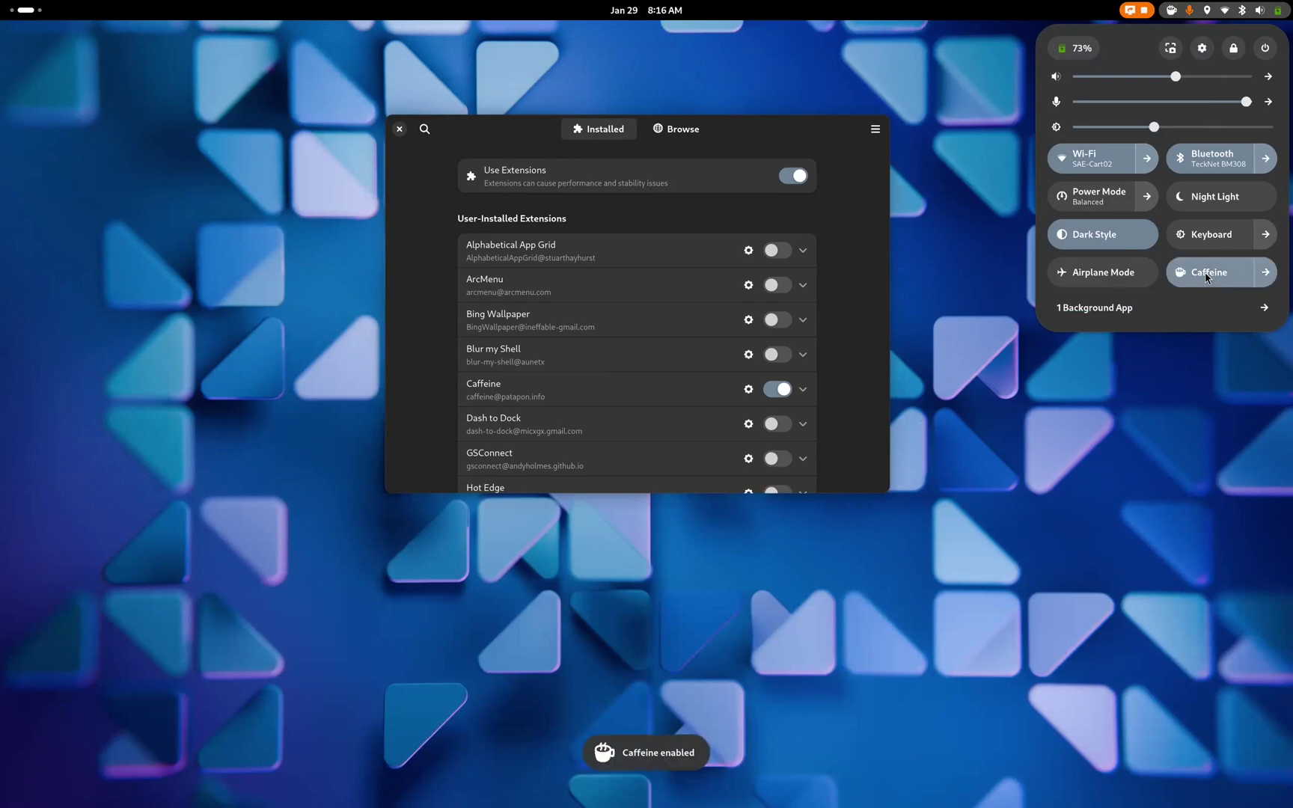
{"action": "left_click", "coordinate": [1206, 273]}
{"action": "left_click", "coordinate": [1206, 274]}
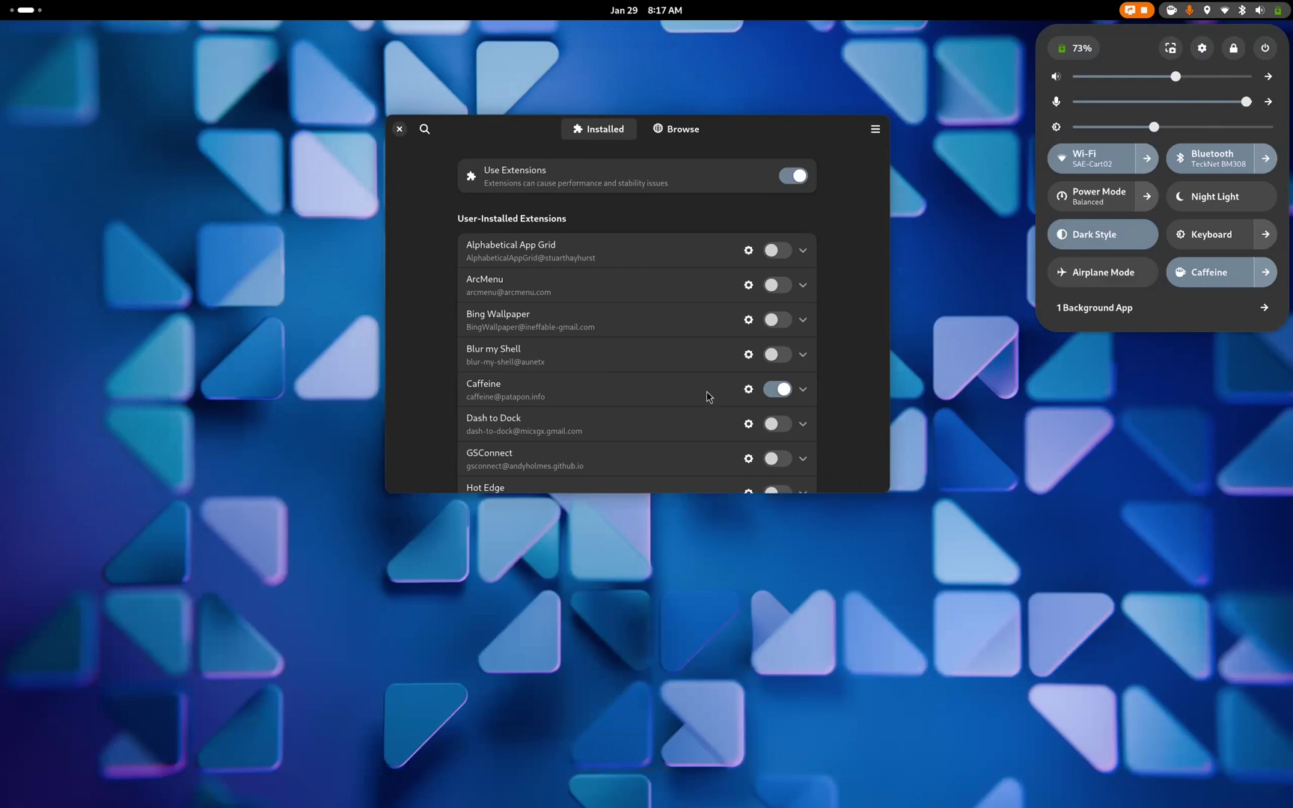
Close Quick Settings, scroll the extension list, and toggle the overview from the top-left corner.
{"action": "left_click", "coordinate": [422, 358]}
{"action": "scroll", "coordinate": [486, 378], "scroll_direction": "down", "scroll_amount": 2}
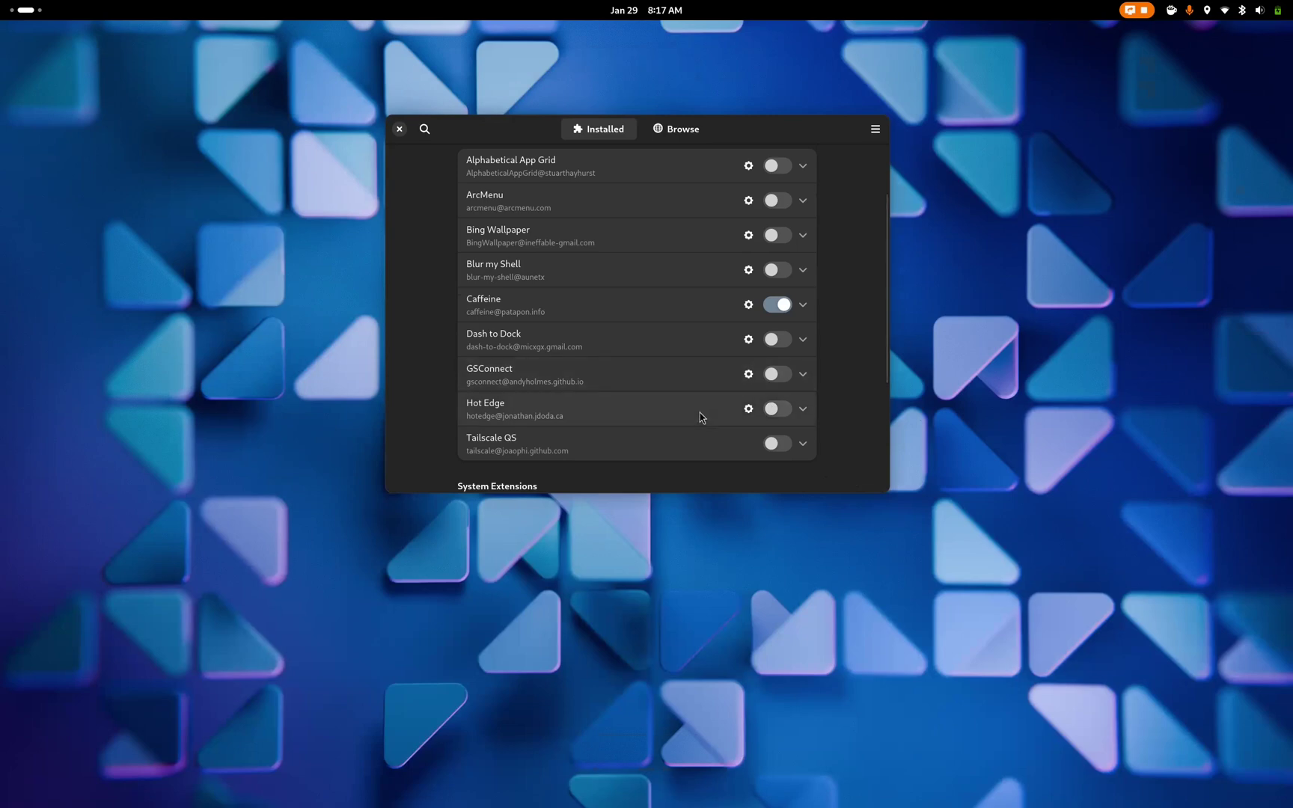
{"action": "mouse_move", "coordinate": [2, 4]}
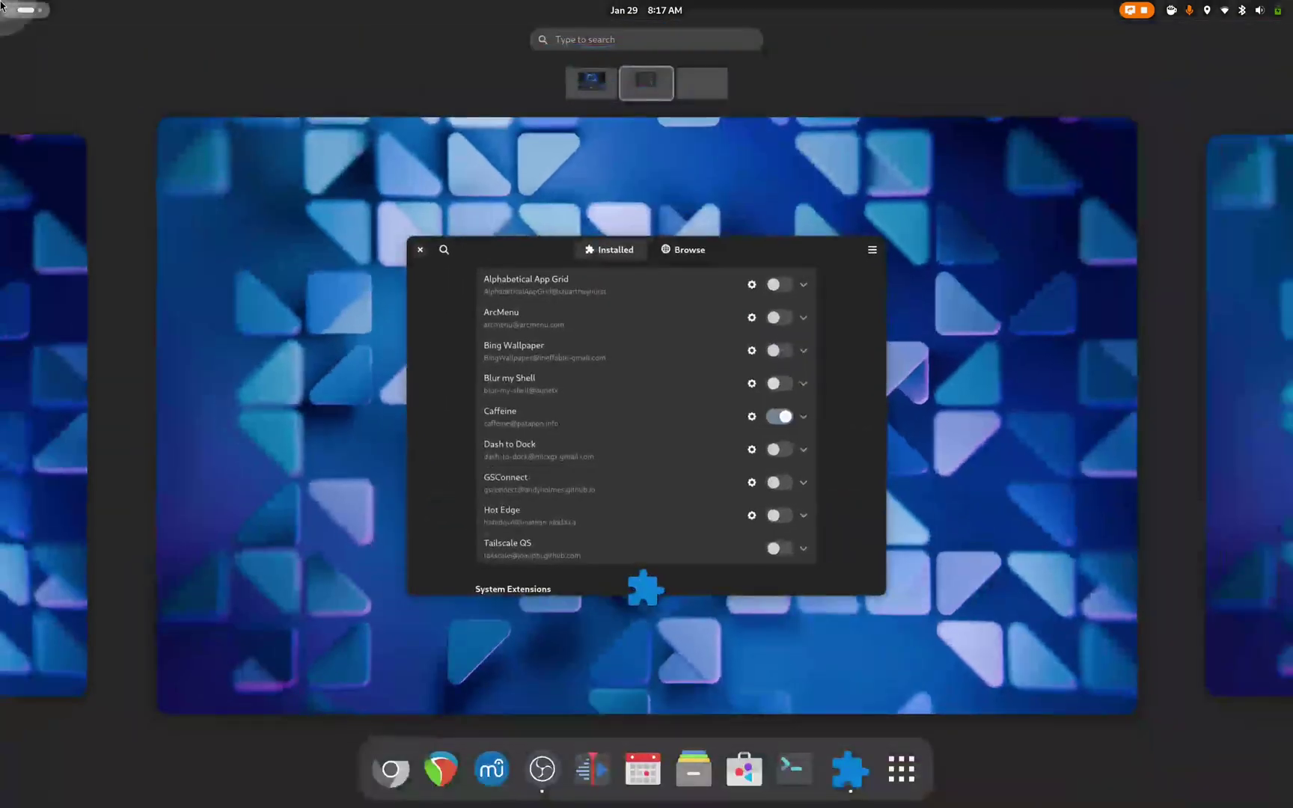
{"action": "left_click", "coordinate": [3, 7]}
{"action": "left_click", "coordinate": [3, 8]}
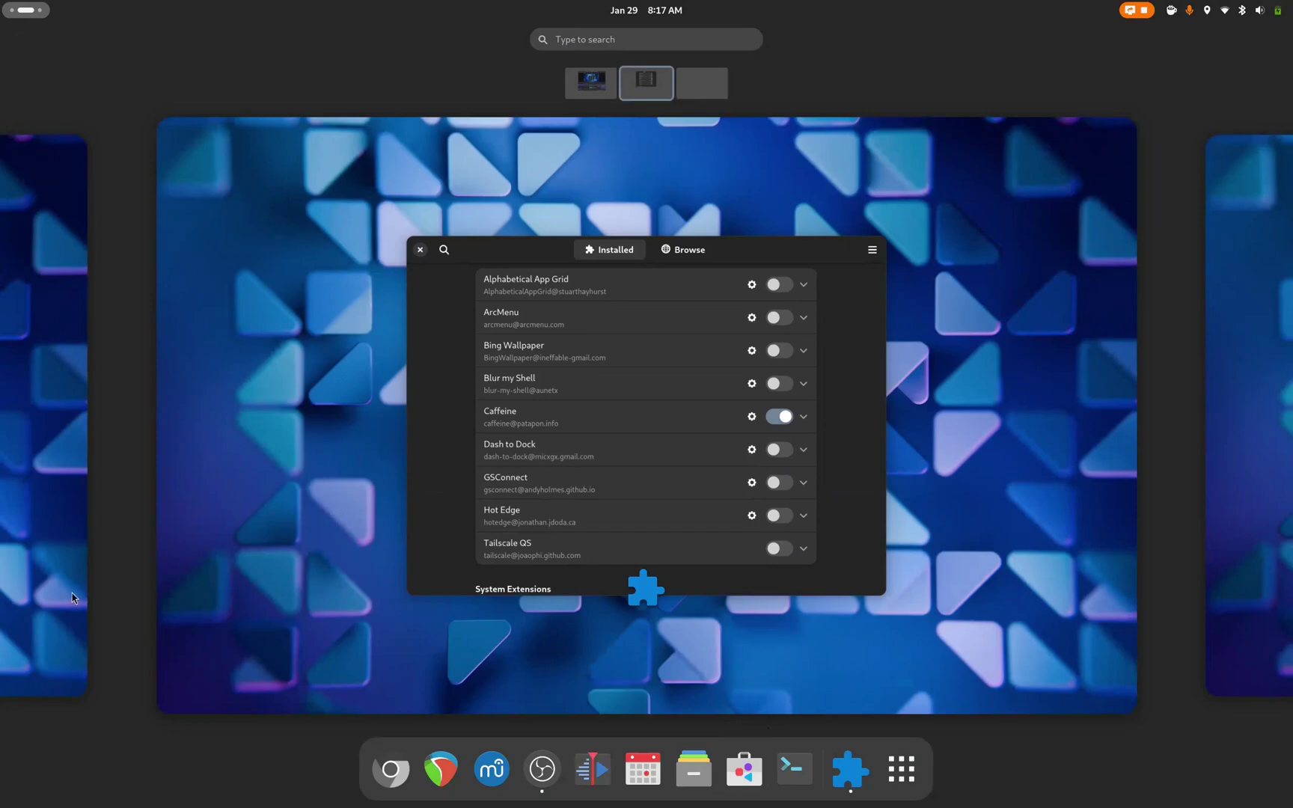
{"action": "left_click", "coordinate": [369, 285]}
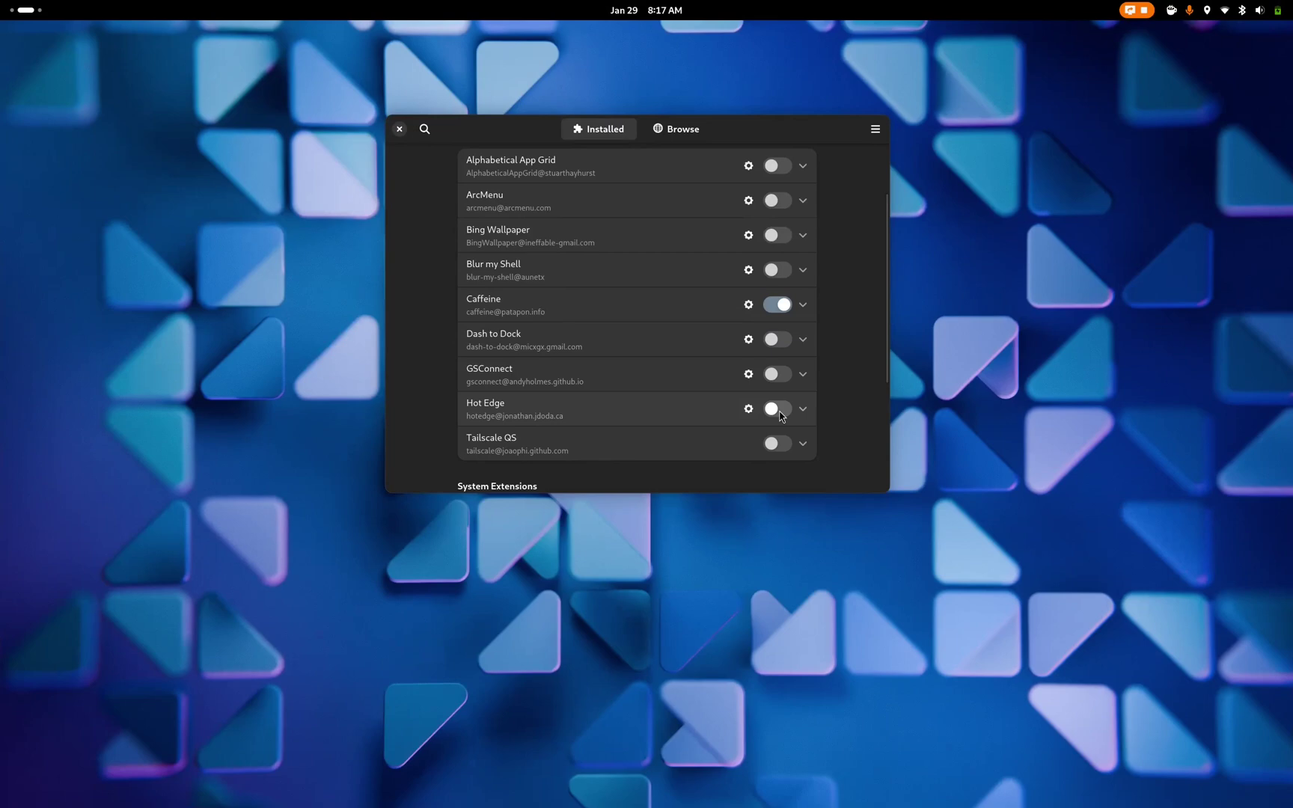
Enable Hot Edge and test that the bottom screen edge opens the overview.
{"action": "left_click", "coordinate": [777, 409]}
{"action": "mouse_move", "coordinate": [618, 807]}
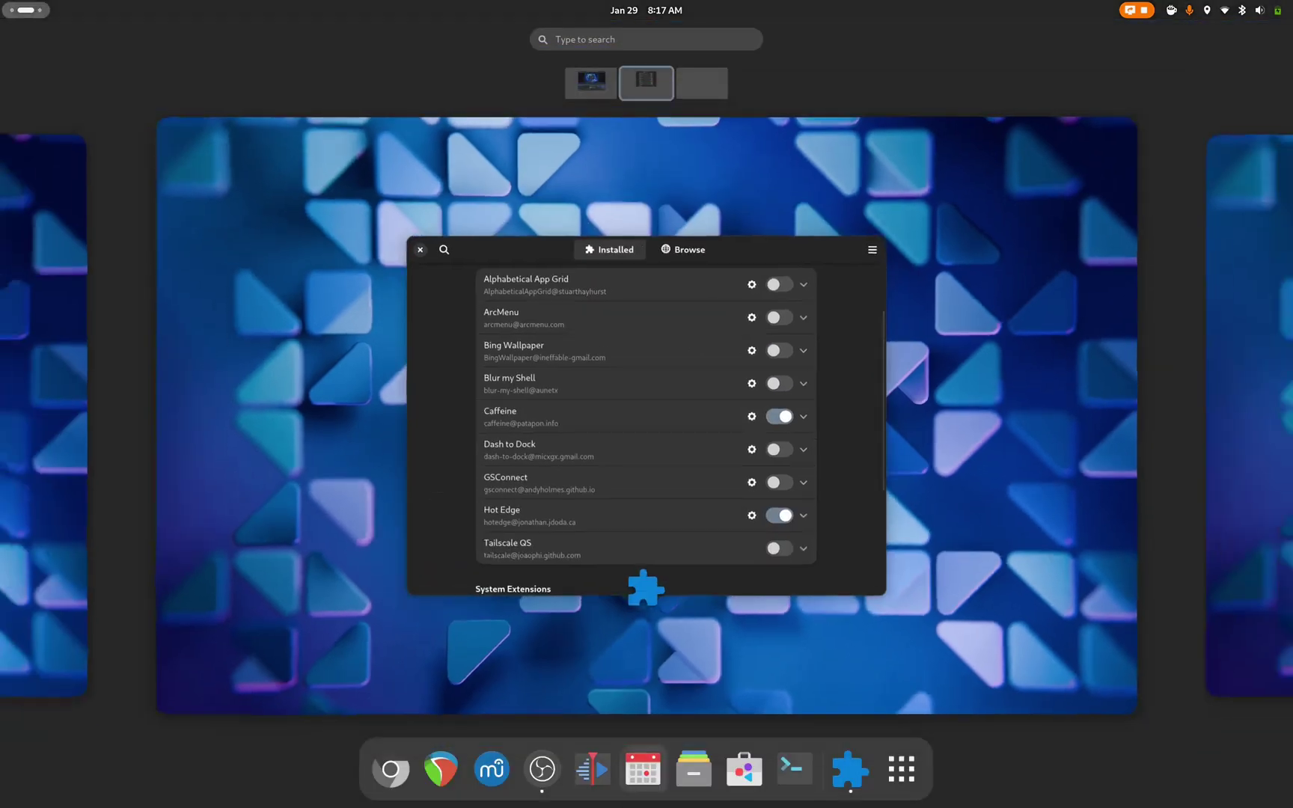
{"action": "left_click", "coordinate": [629, 657]}
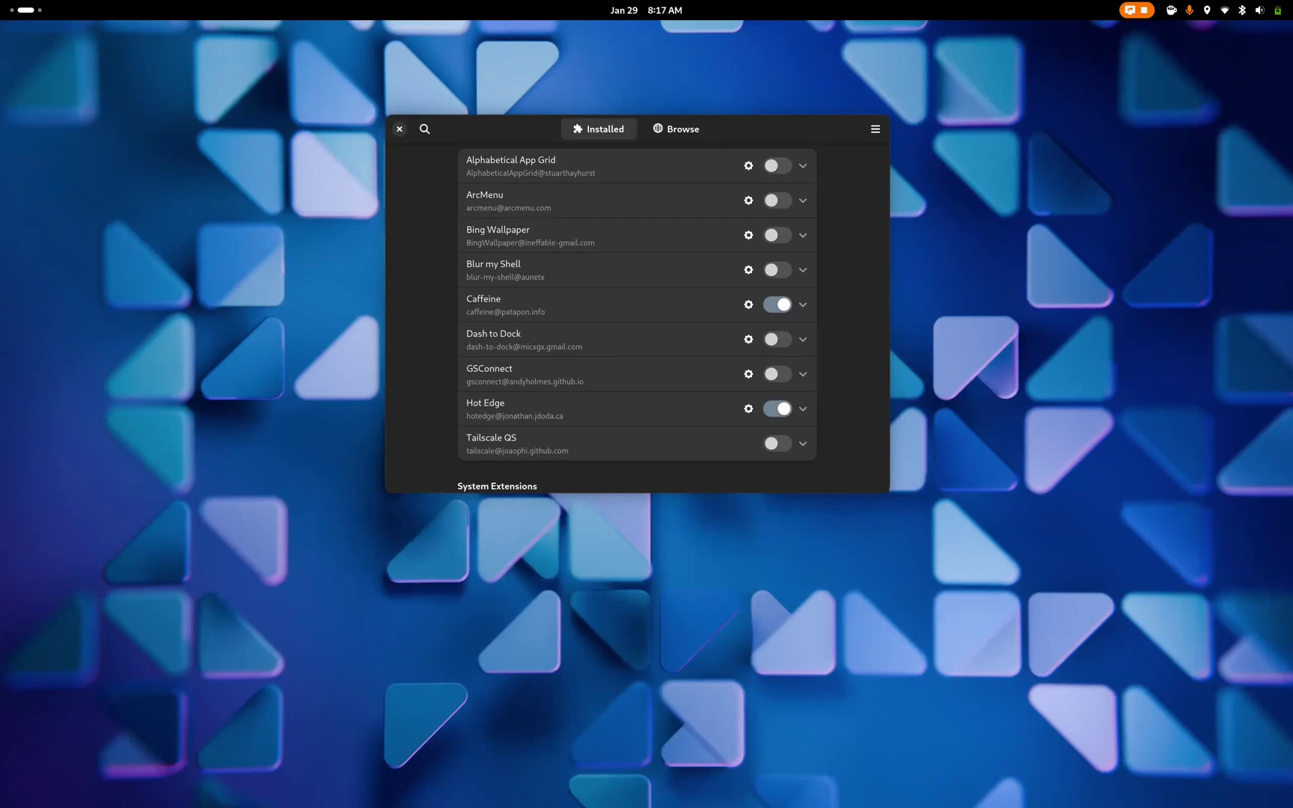
{"action": "mouse_move", "coordinate": [629, 807]}
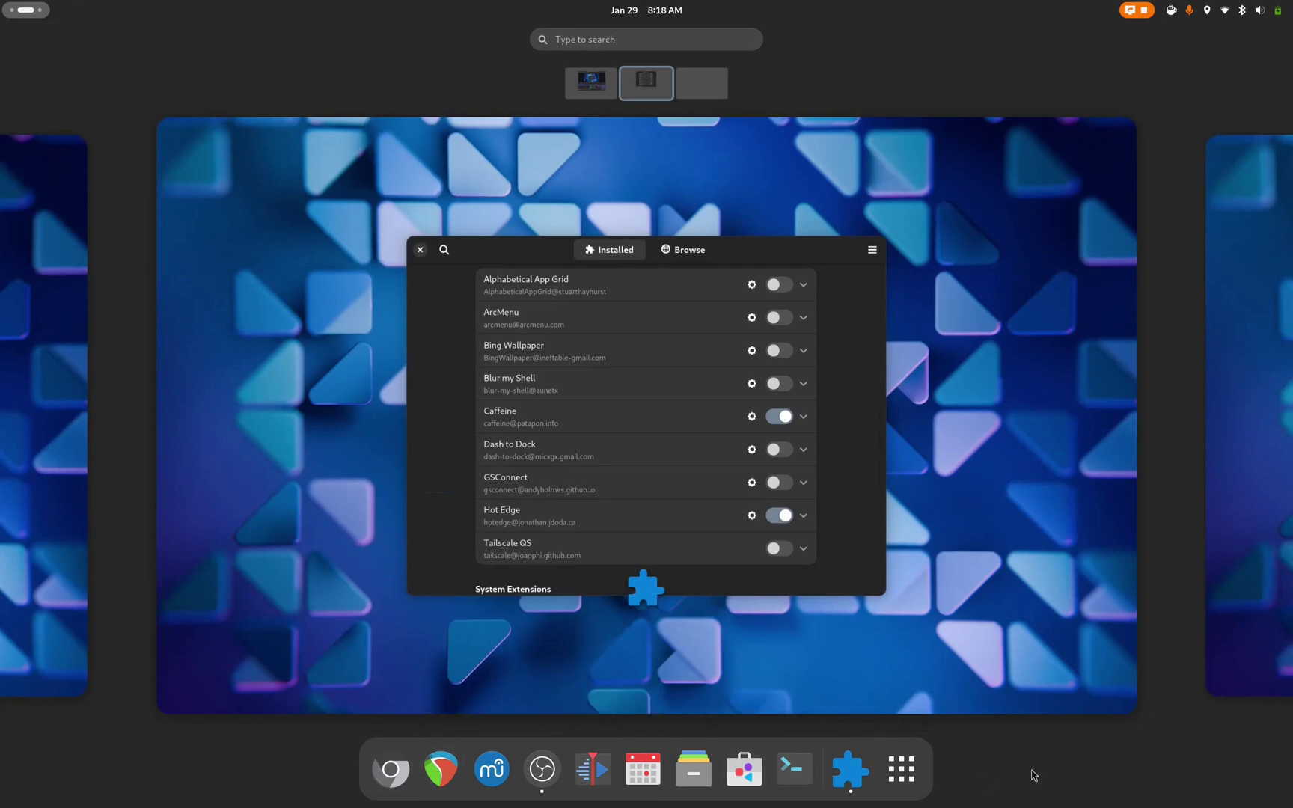
{"action": "left_click", "coordinate": [722, 585]}
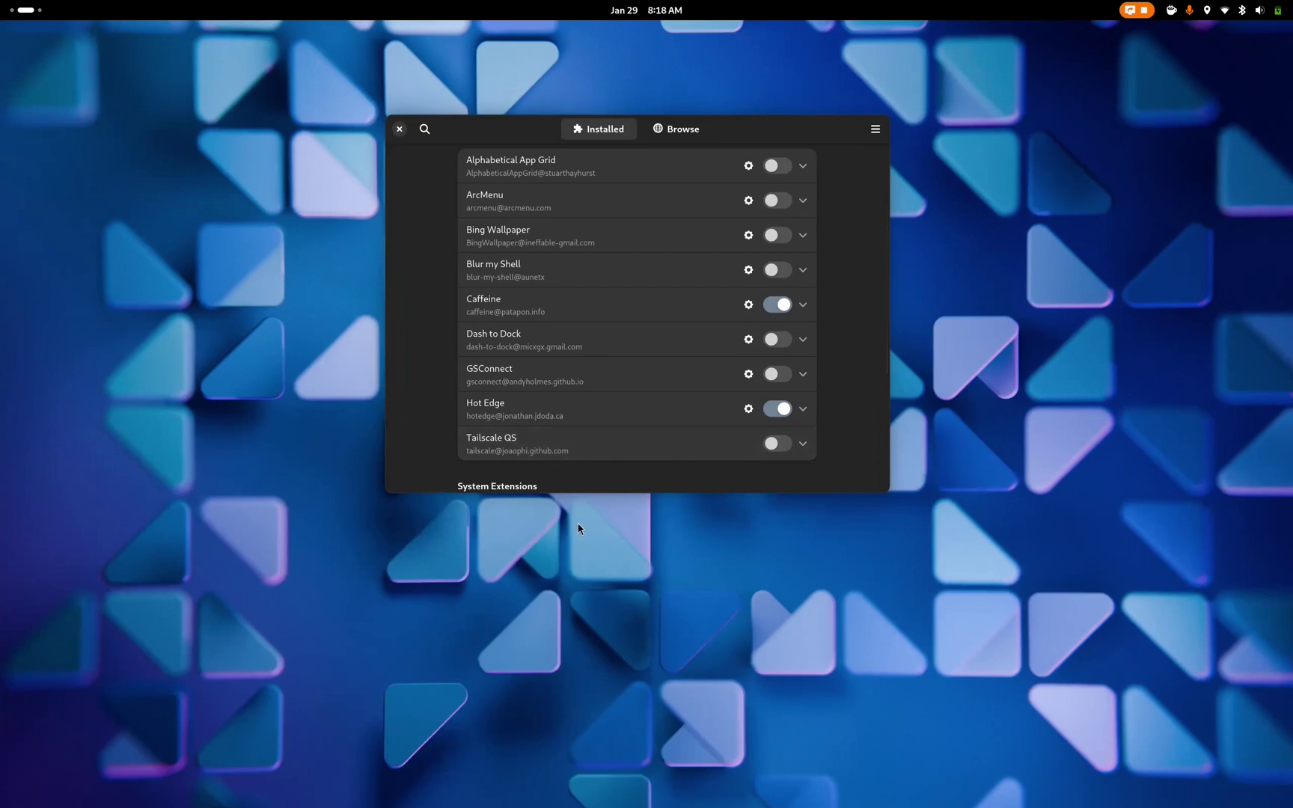
Enable Alphabetical App Grid and check that Show Apps now lists apps alphabetically.
{"action": "scroll", "coordinate": [591, 371], "scroll_direction": "up", "scroll_amount": 1}
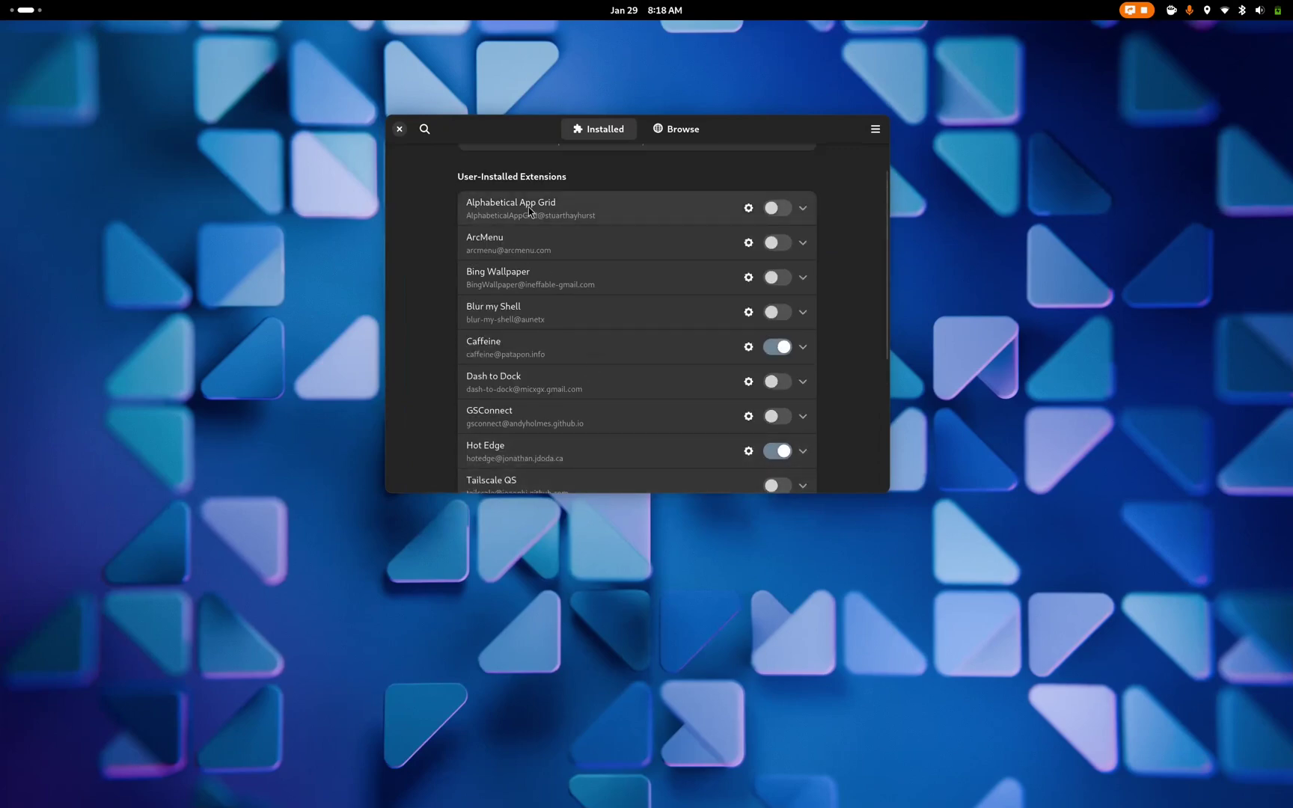
{"action": "left_click", "coordinate": [771, 210]}
{"action": "mouse_move", "coordinate": [846, 806]}
{"action": "left_click", "coordinate": [901, 768]}
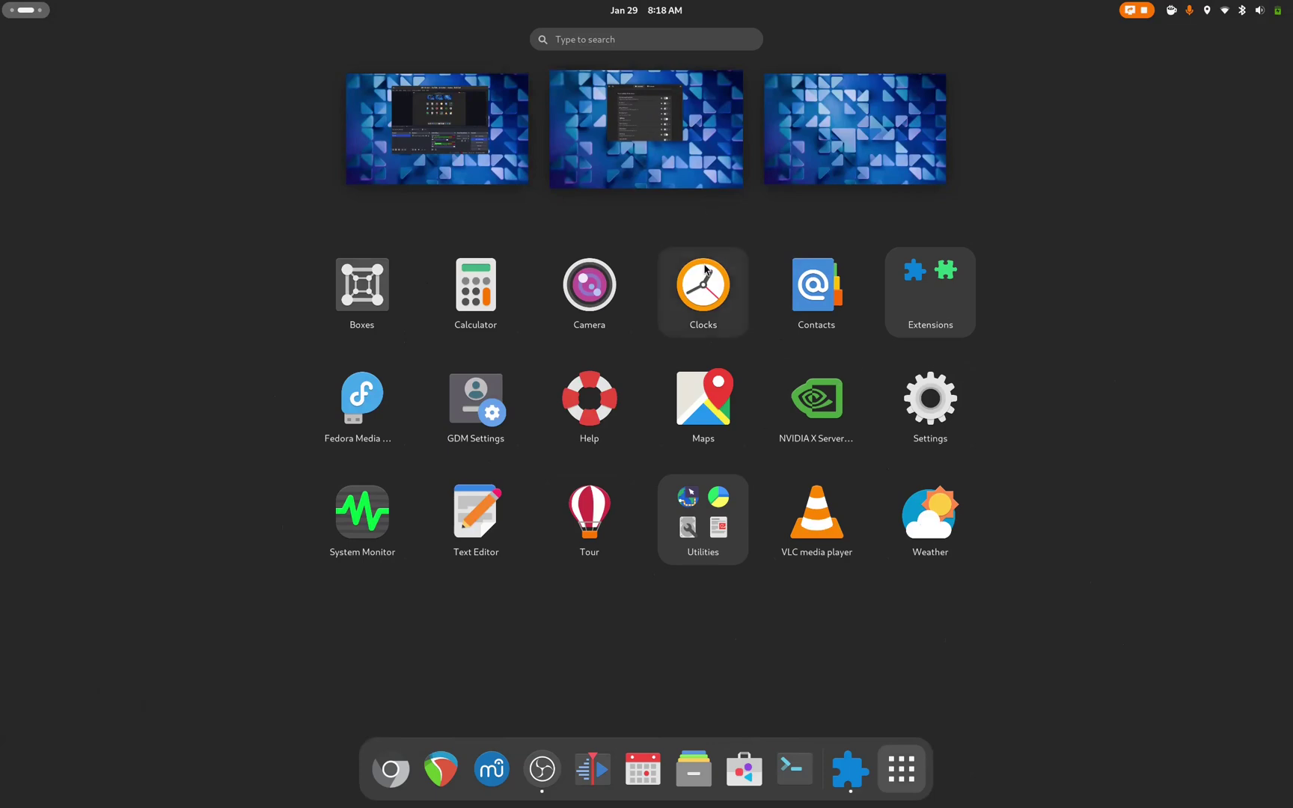
{"action": "left_click", "coordinate": [704, 163]}
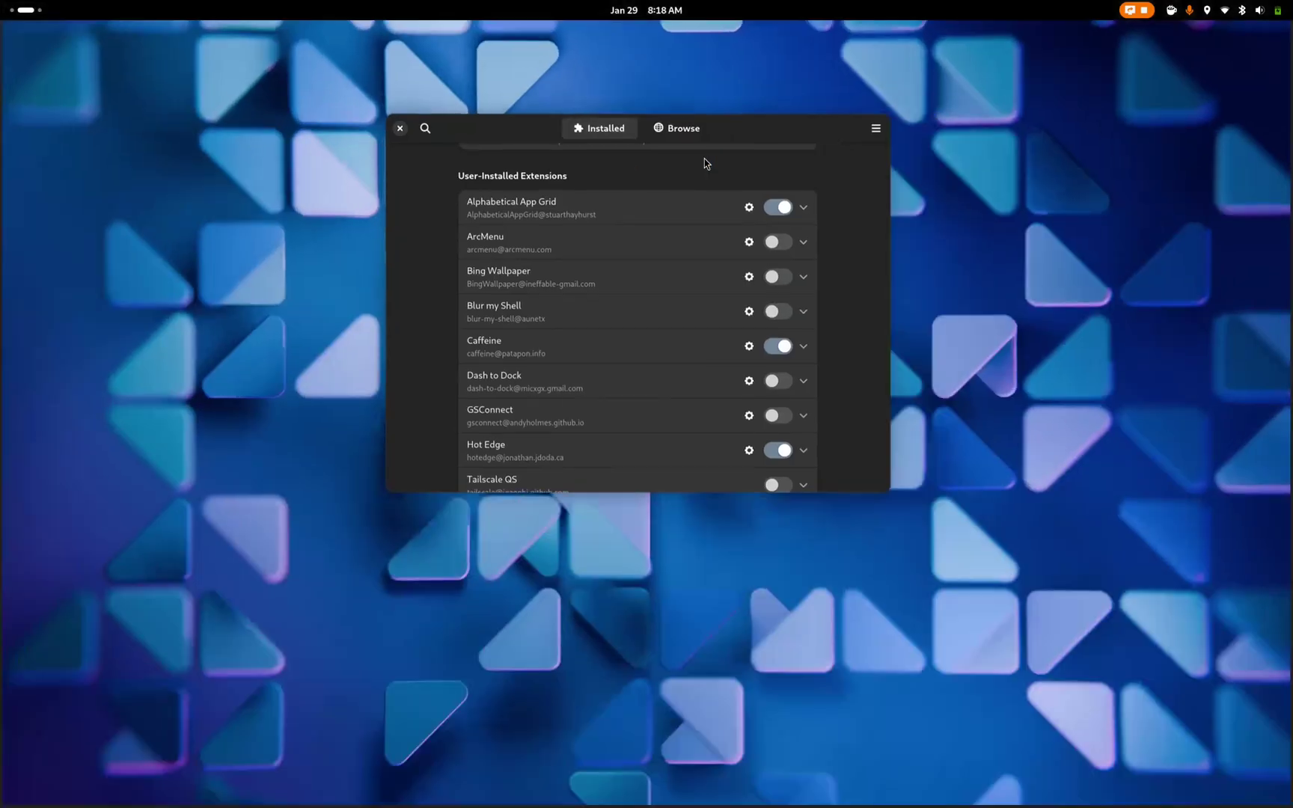
{"action": "scroll", "coordinate": [536, 277], "scroll_direction": "down", "scroll_amount": 2}
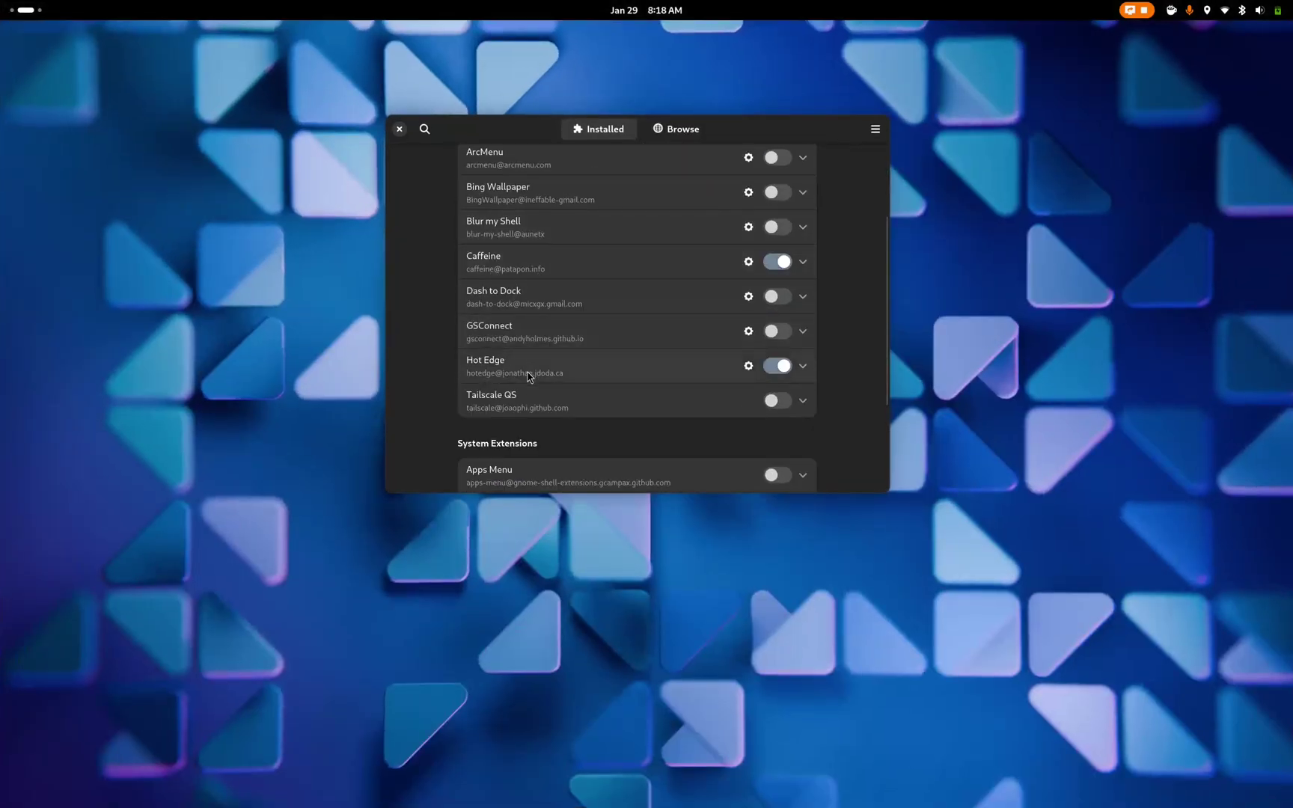
{"action": "scroll", "coordinate": [544, 278], "scroll_direction": "up", "scroll_amount": 1}
{"action": "scroll", "coordinate": [543, 278], "scroll_direction": "up", "scroll_amount": 2}
{"action": "scroll", "coordinate": [544, 279], "scroll_direction": "down", "scroll_amount": 1}
{"action": "scroll", "coordinate": [544, 278], "scroll_direction": "down", "scroll_amount": 1}
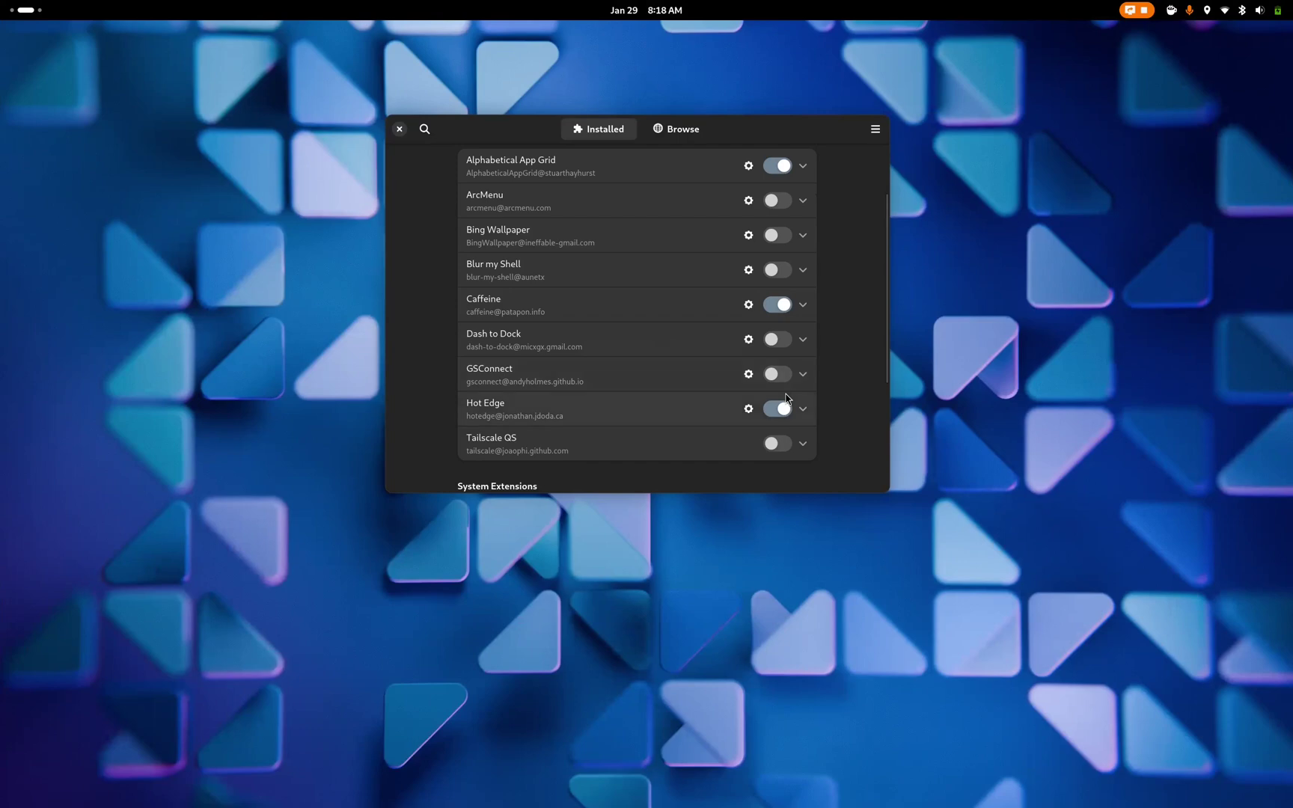
Switch on the GSConnect and Tailscale QS extensions in the list.
{"action": "left_click", "coordinate": [780, 374]}
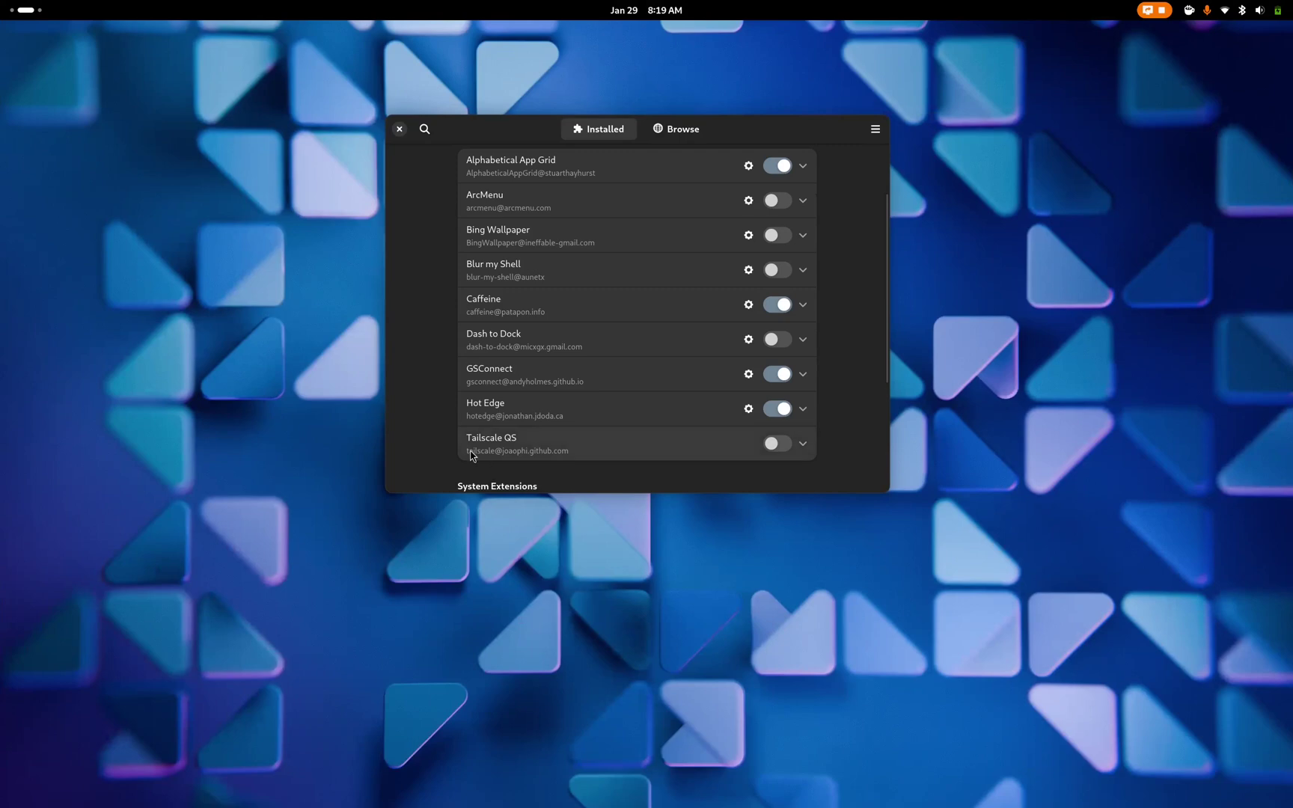
{"action": "left_click", "coordinate": [774, 449]}
{"action": "scroll", "coordinate": [721, 458], "scroll_direction": "up", "scroll_amount": 2}
{"action": "scroll", "coordinate": [722, 458], "scroll_direction": "down", "scroll_amount": 1}
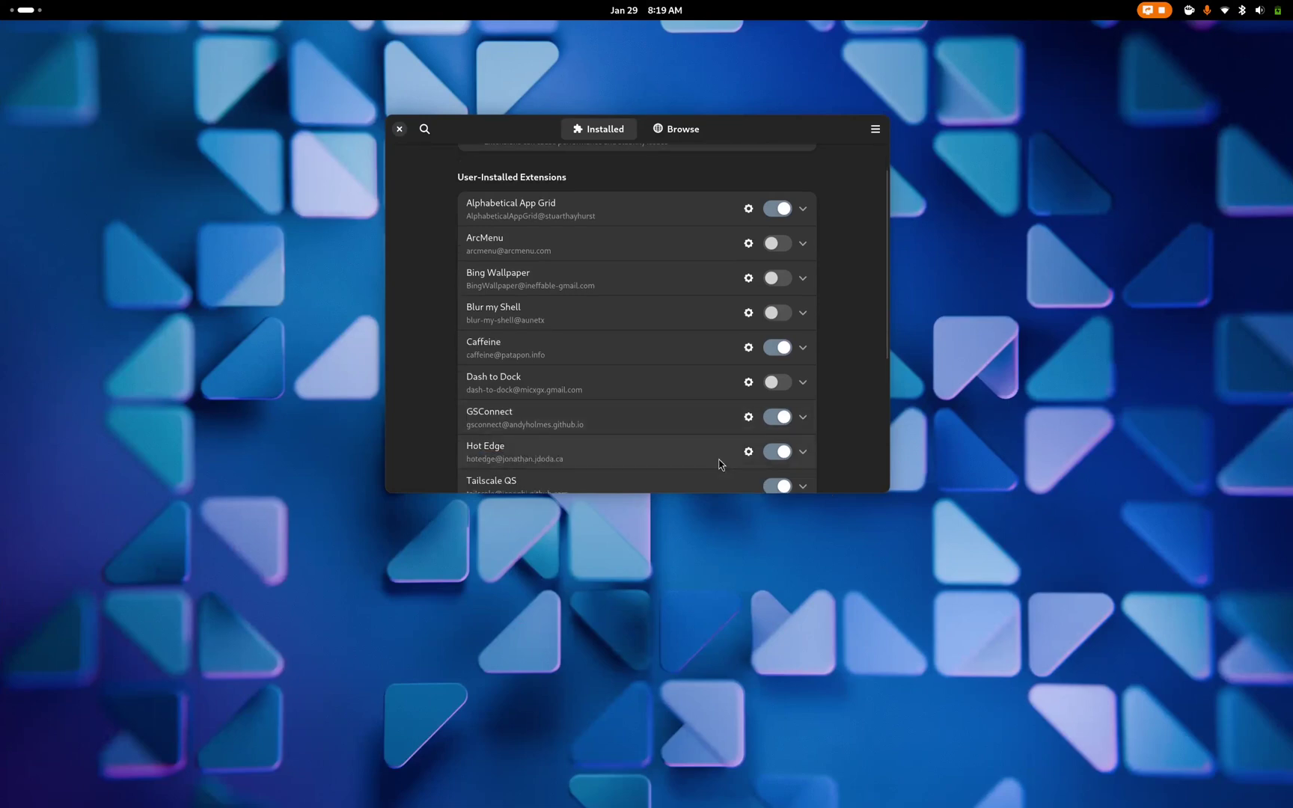
{"action": "scroll", "coordinate": [720, 464], "scroll_direction": "down", "scroll_amount": 1}
{"action": "scroll", "coordinate": [720, 464], "scroll_direction": "up", "scroll_amount": 1}
{"action": "left_click", "coordinate": [778, 383]}
{"action": "left_click", "coordinate": [778, 384]}
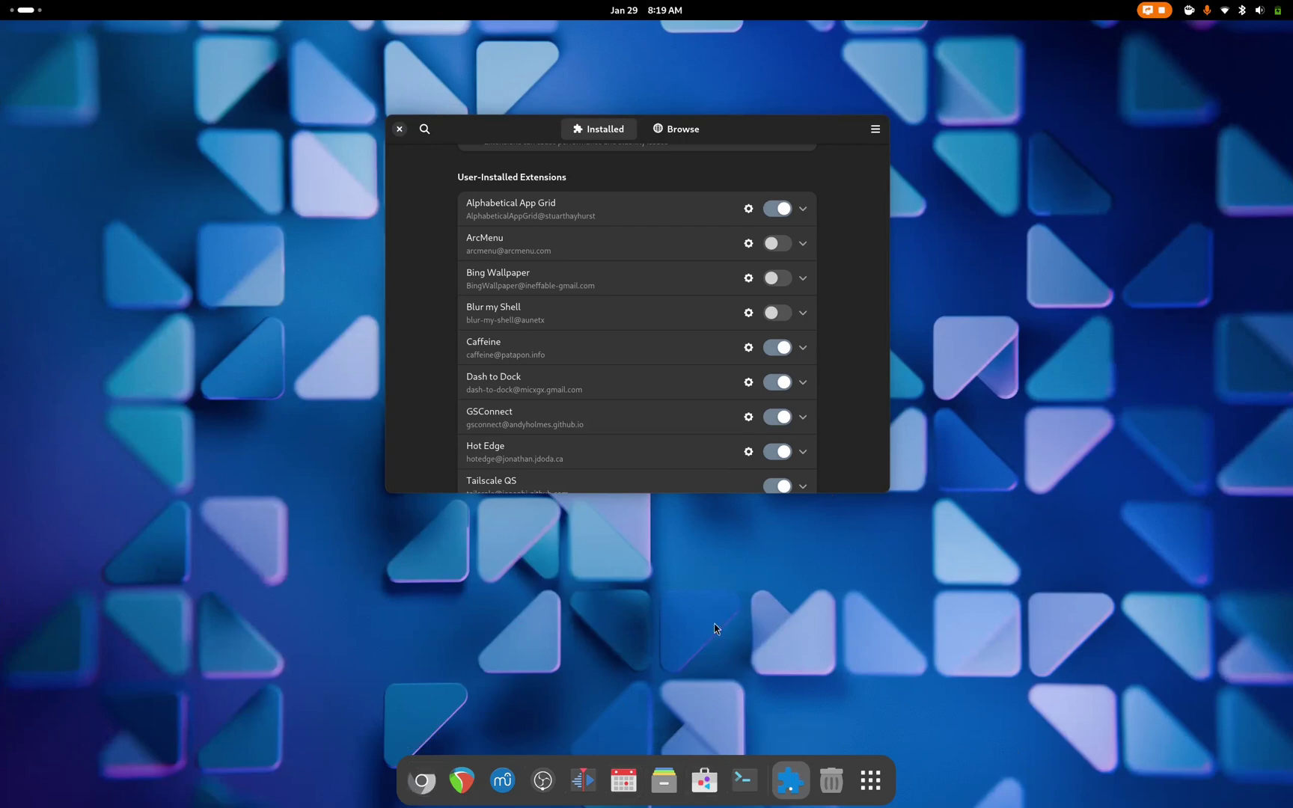
{"action": "mouse_move", "coordinate": [703, 807]}
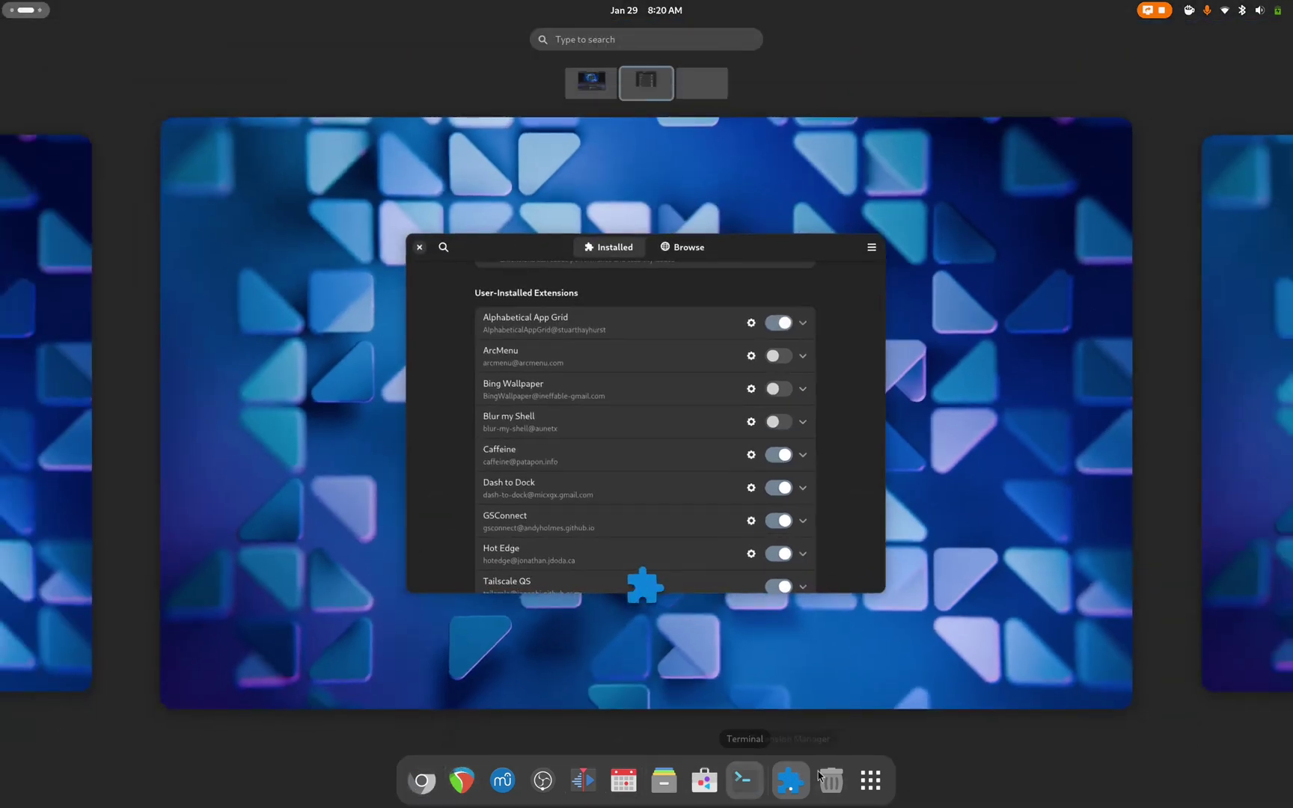
{"action": "left_click", "coordinate": [655, 675]}
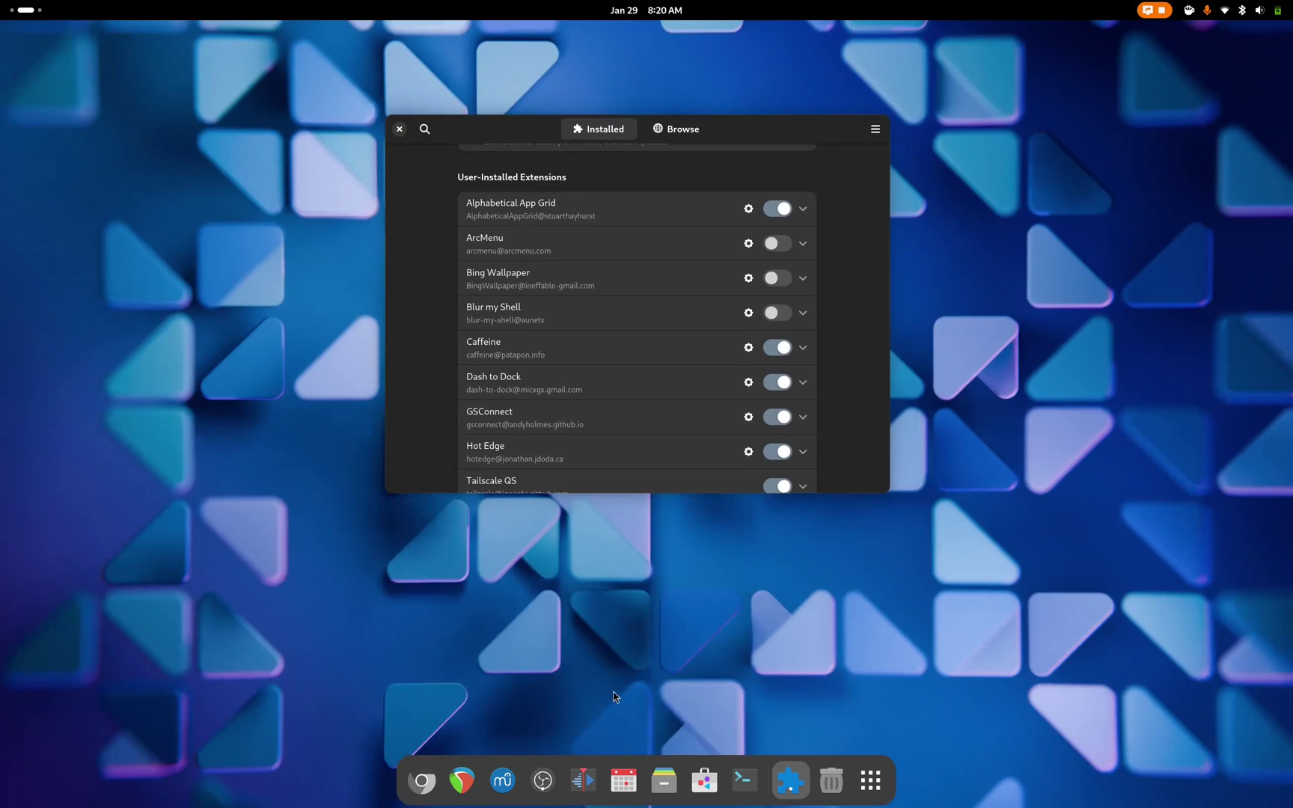
{"action": "left_click", "coordinate": [778, 383]}
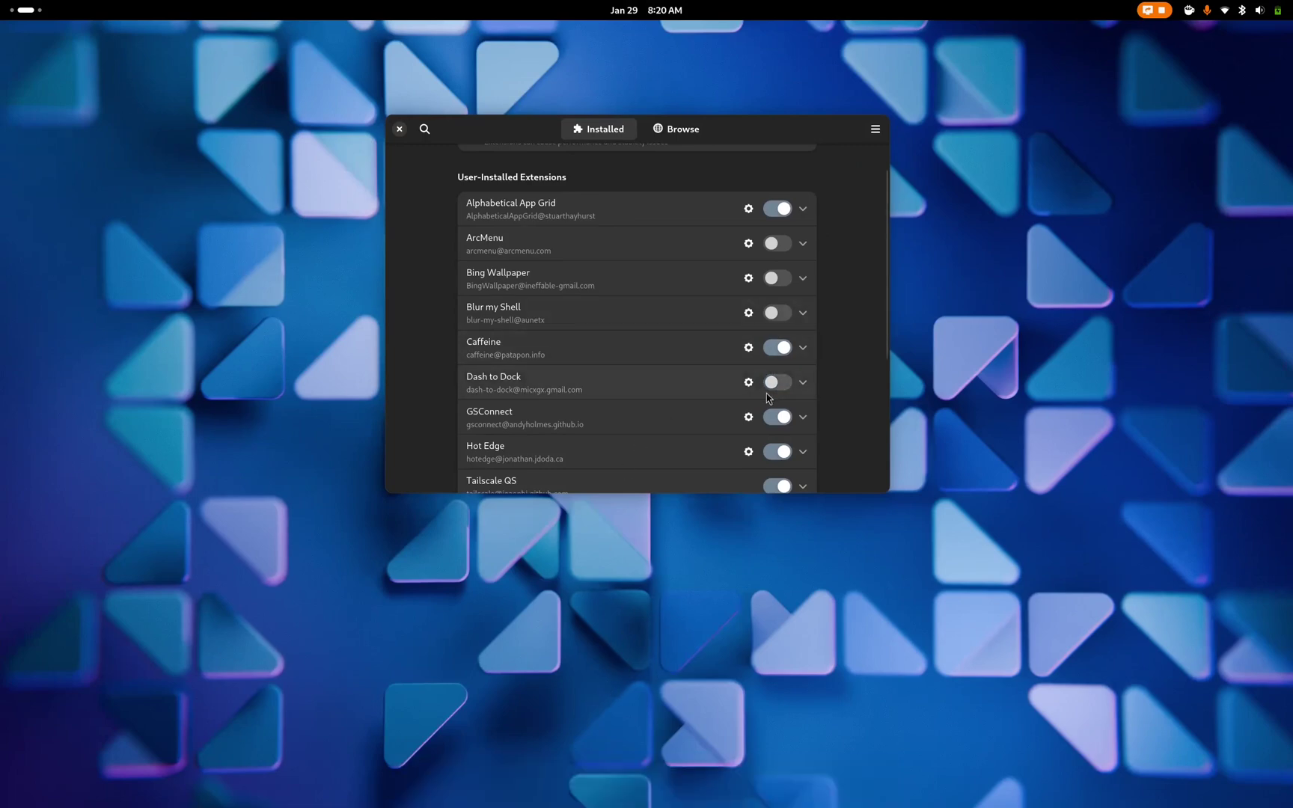
{"action": "left_click", "coordinate": [777, 315]}
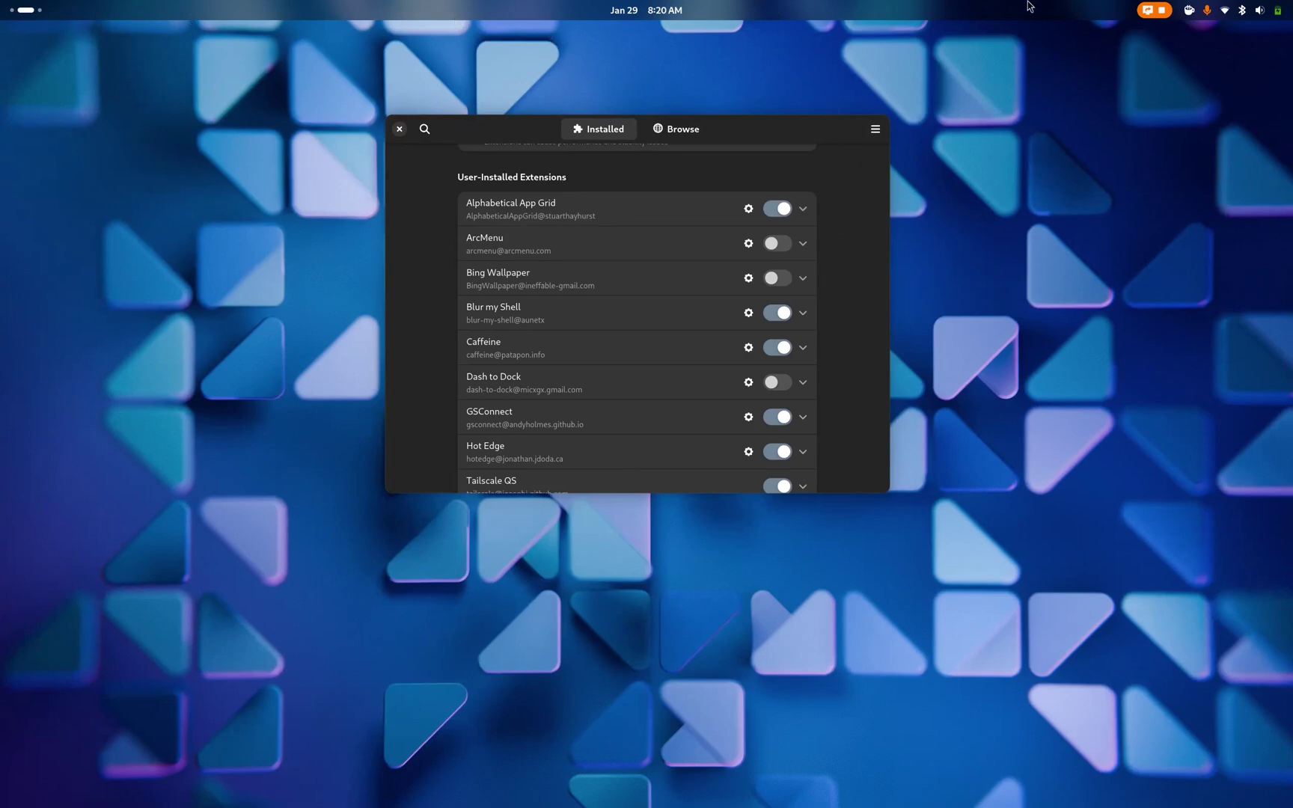
{"action": "key", "text": "super"}
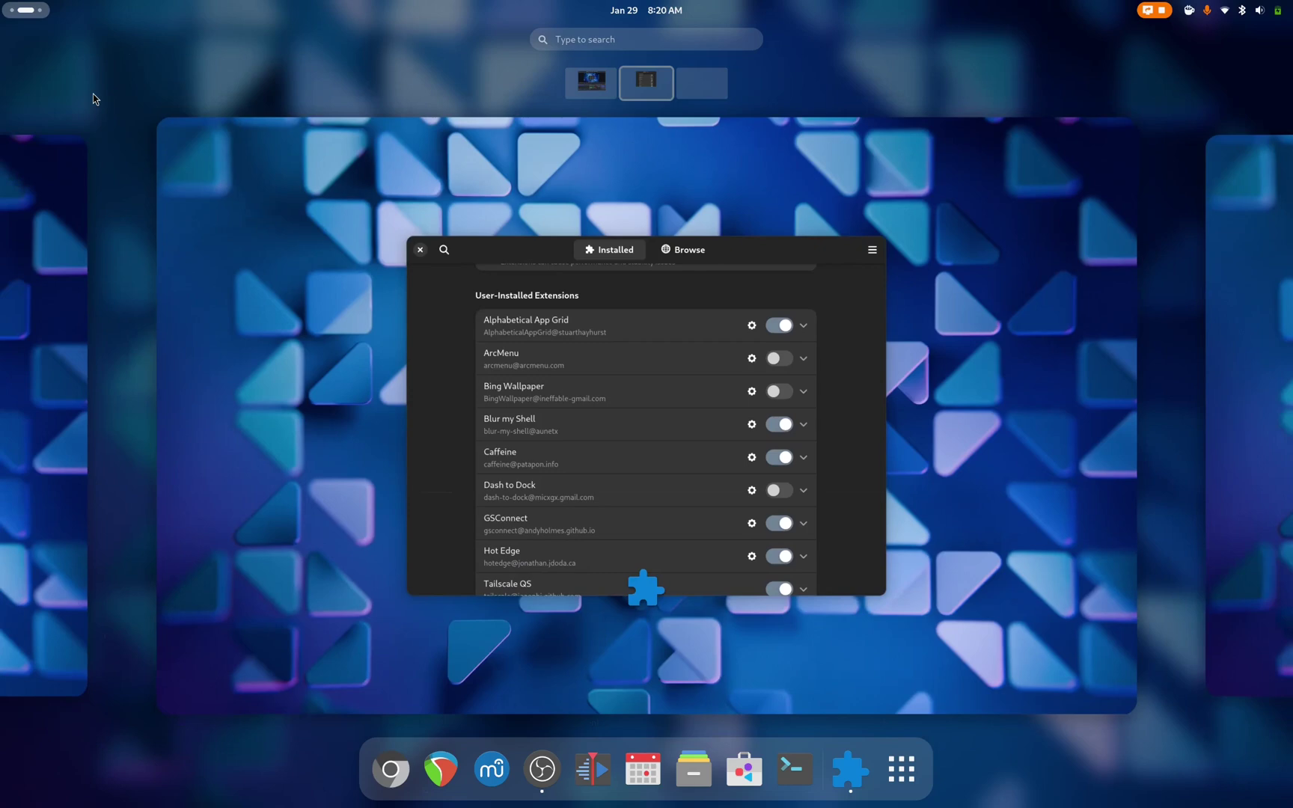
{"action": "key", "text": "super"}
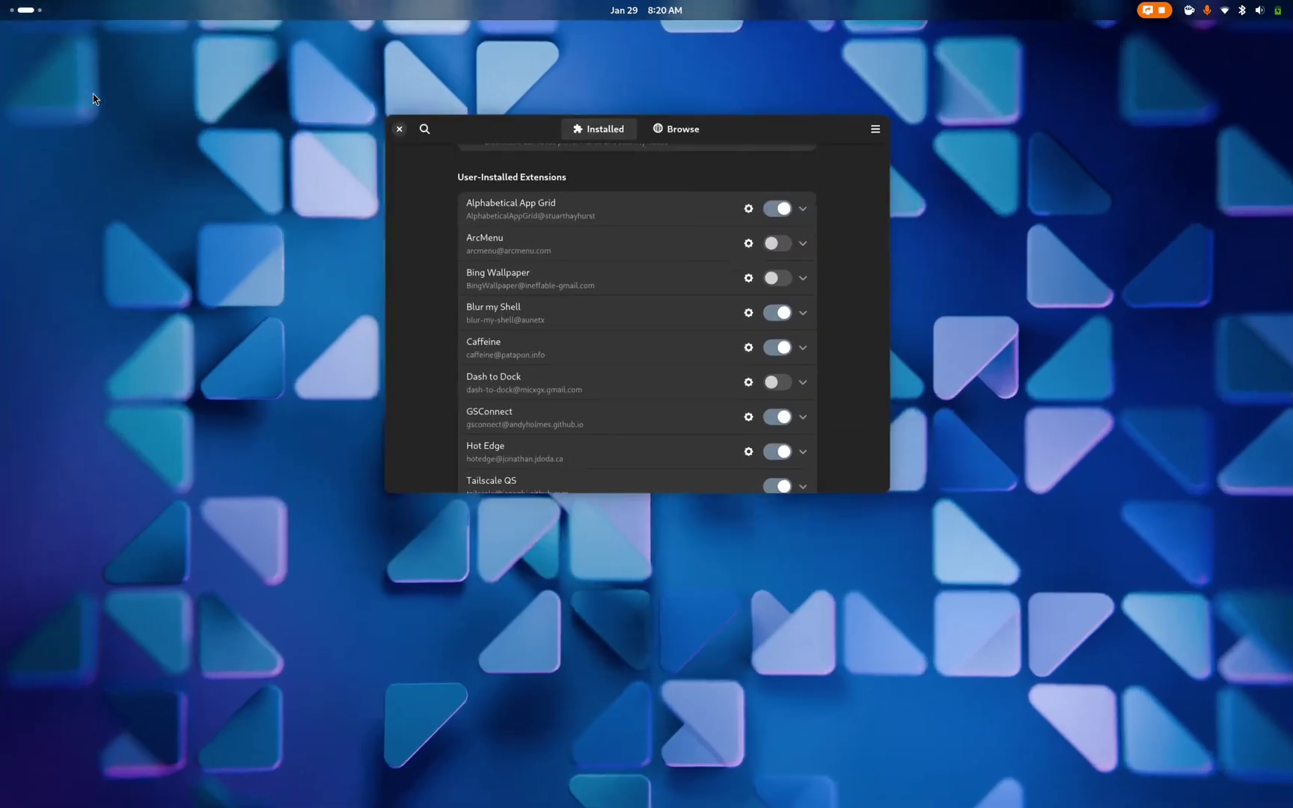
{"action": "key", "text": "super"}
{"action": "key", "text": "super"}
{"action": "key", "text": "super"}
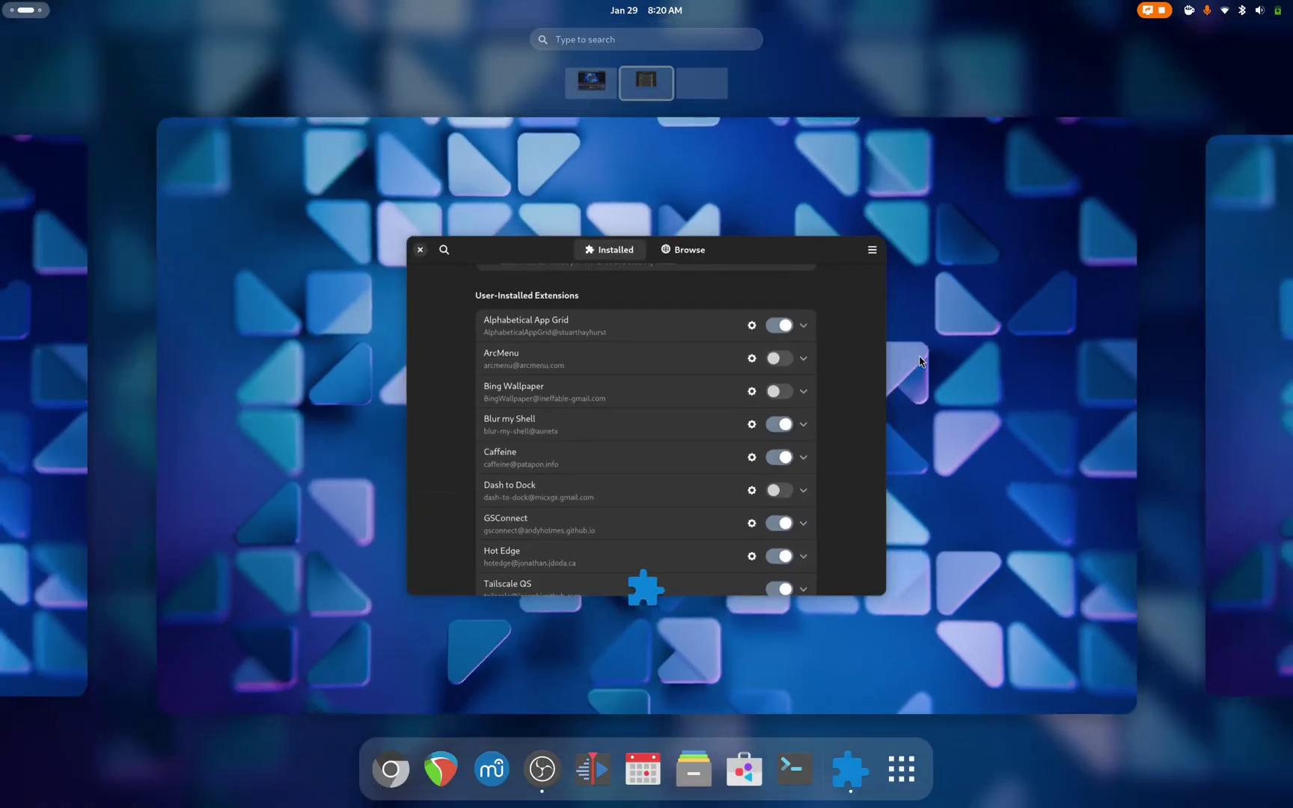
{"action": "key", "text": "super"}
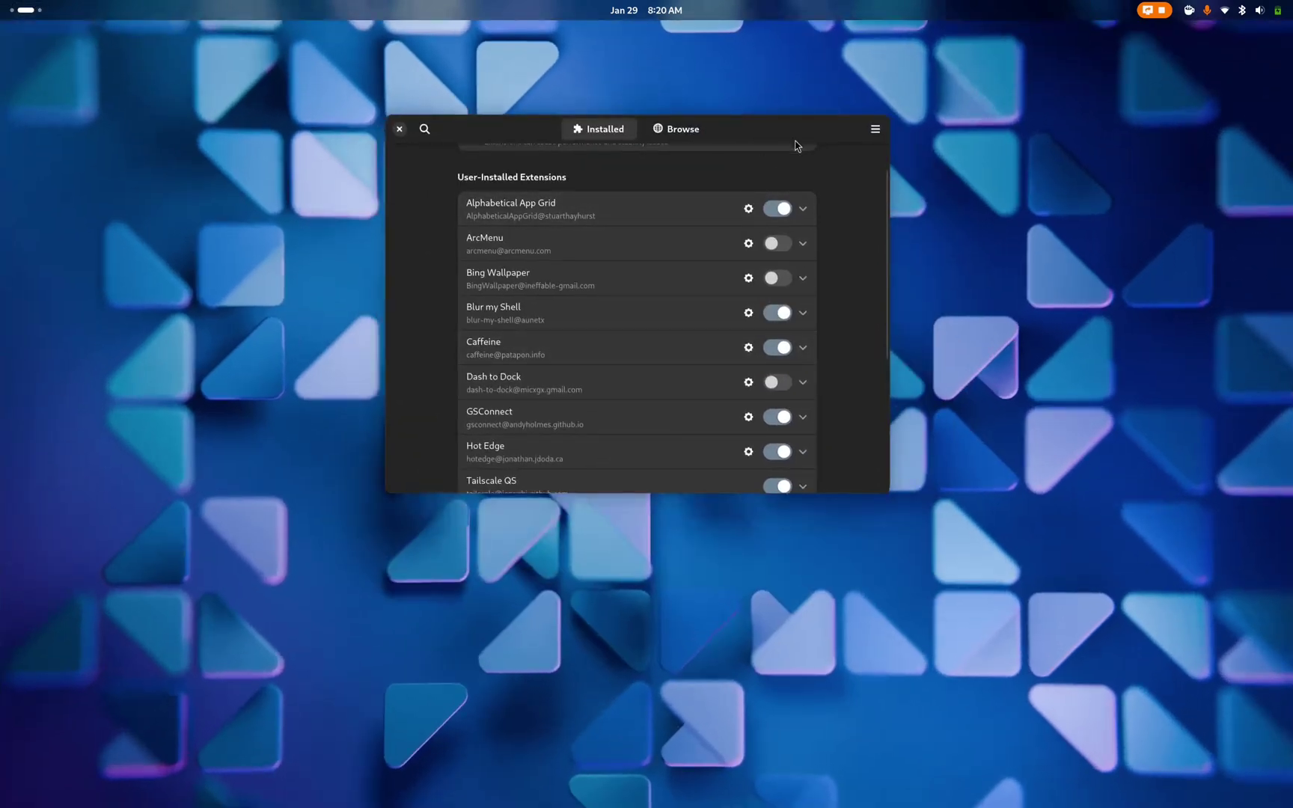
{"action": "left_click_drag", "start_coordinate": [798, 138], "coordinate": [695, 9]}
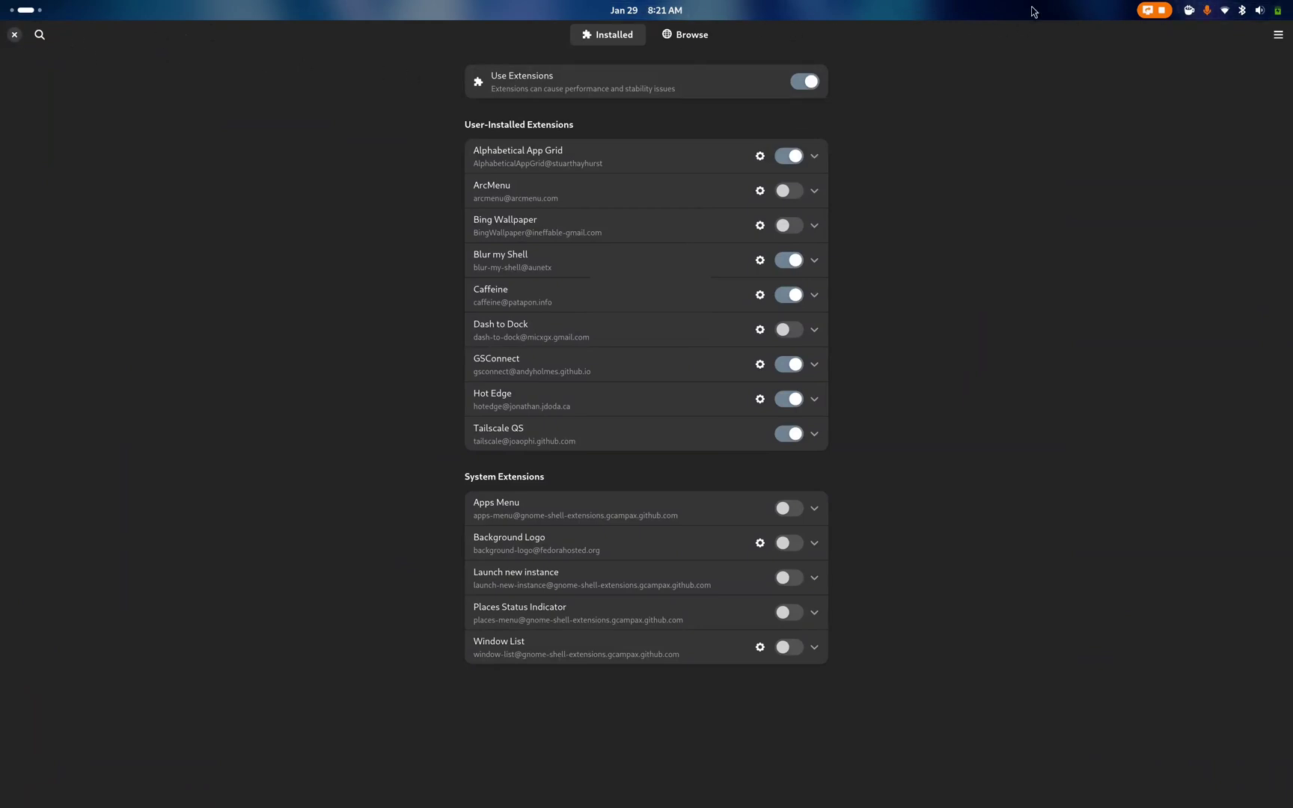
{"action": "left_click_drag", "start_coordinate": [751, 37], "coordinate": [598, 94]}
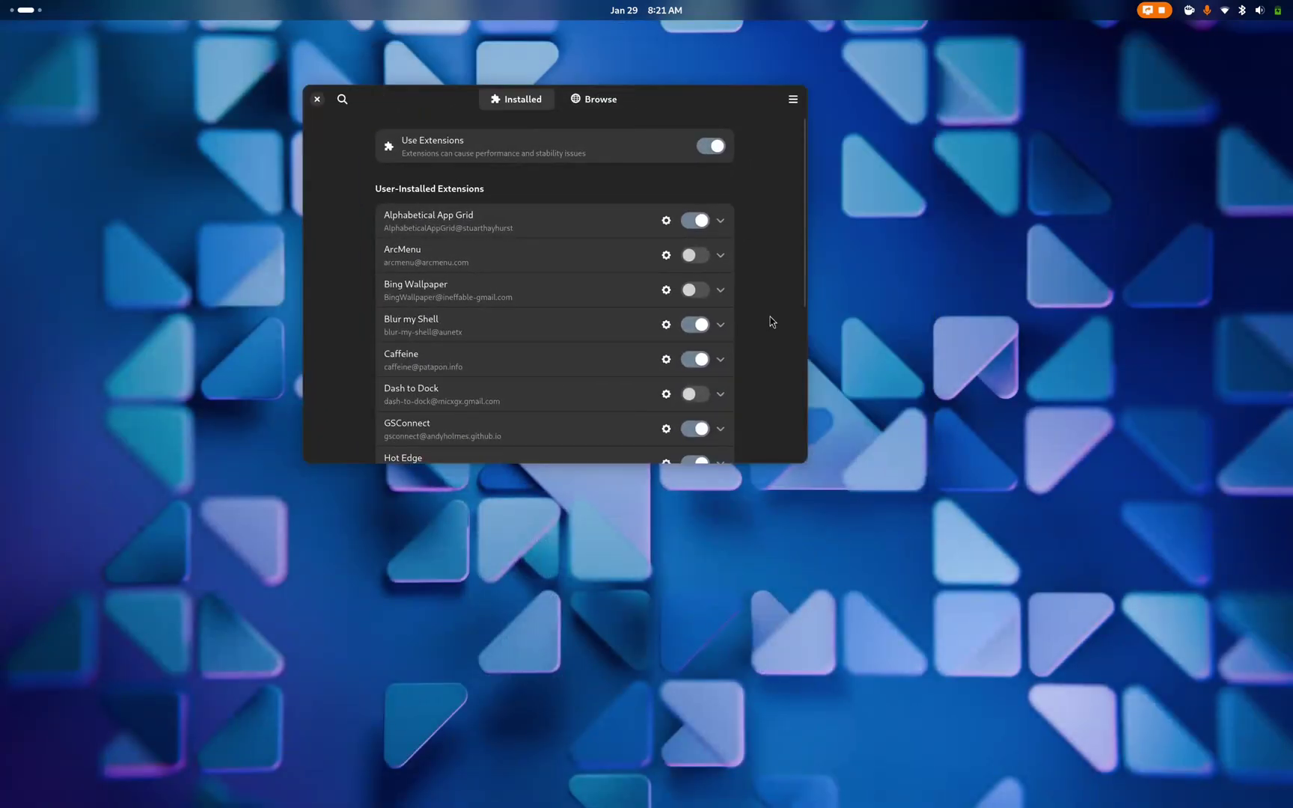
{"action": "left_click", "coordinate": [697, 324]}
{"action": "double_click", "coordinate": [637, 99]}
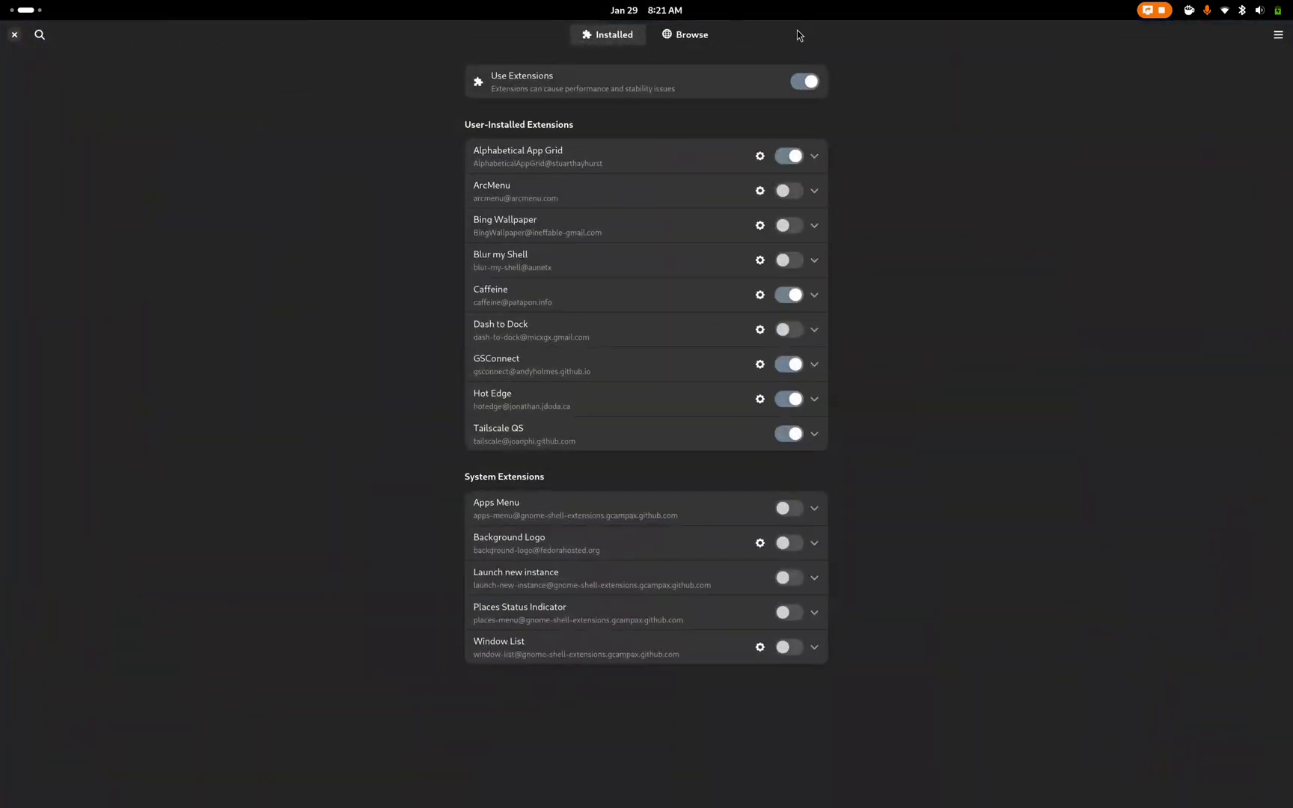
{"action": "double_click", "coordinate": [797, 30]}
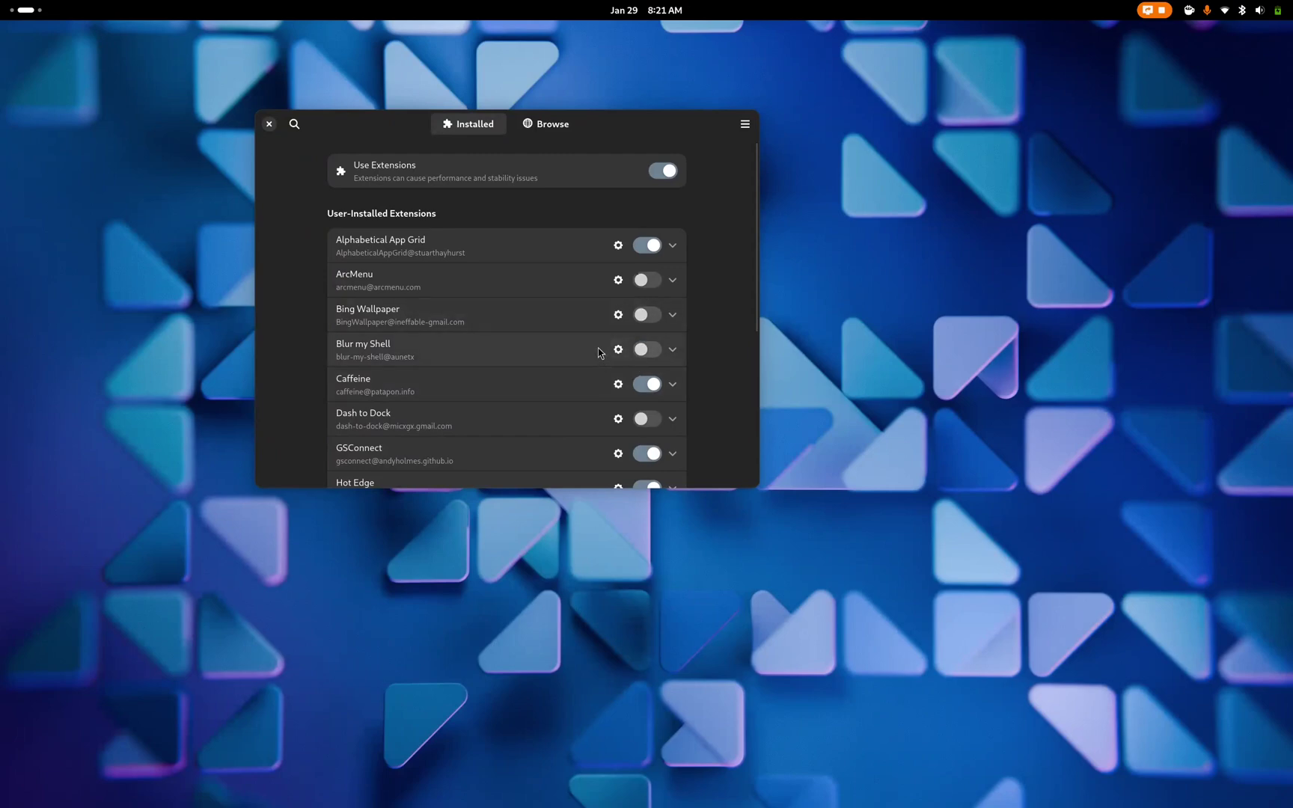
Enable ArcMenu and look through its menu and general settings pages.
{"action": "scroll", "coordinate": [598, 347], "scroll_direction": "down", "scroll_amount": 2}
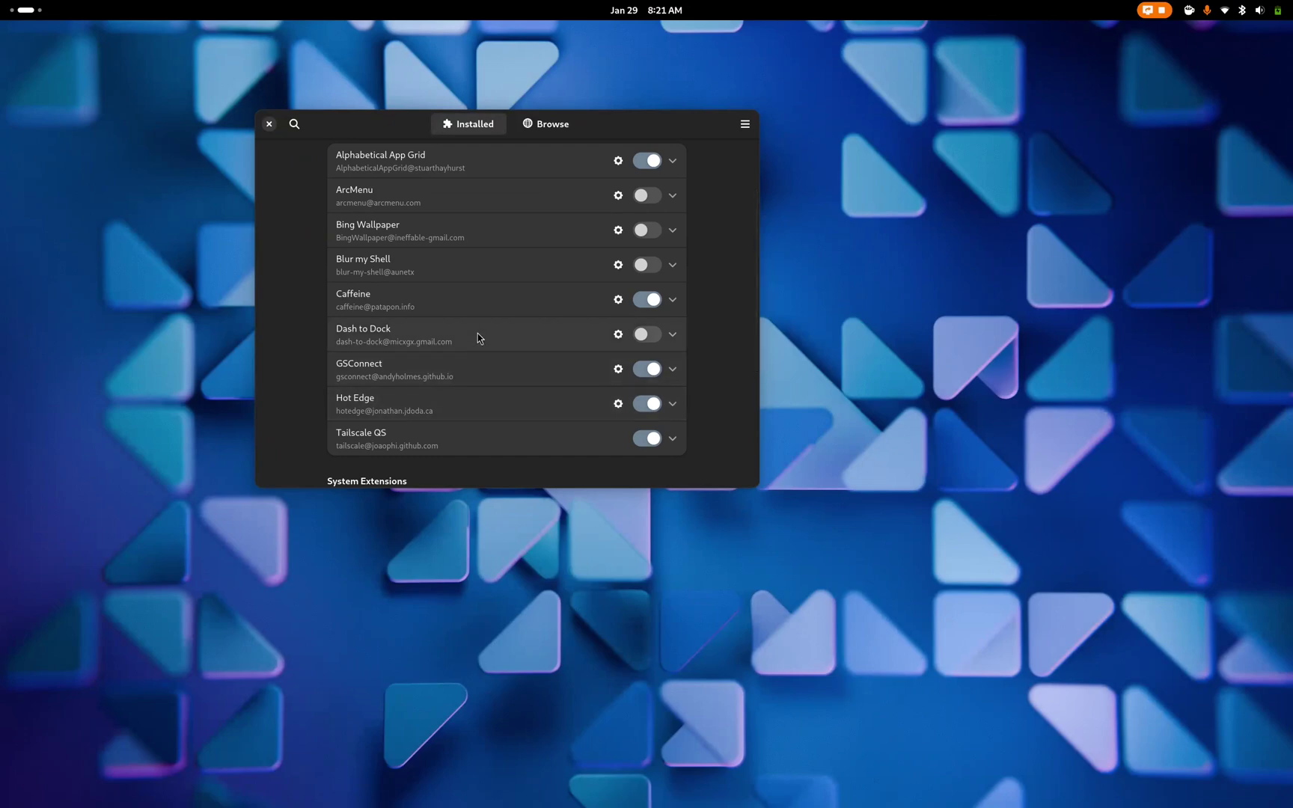
{"action": "left_click", "coordinate": [642, 197]}
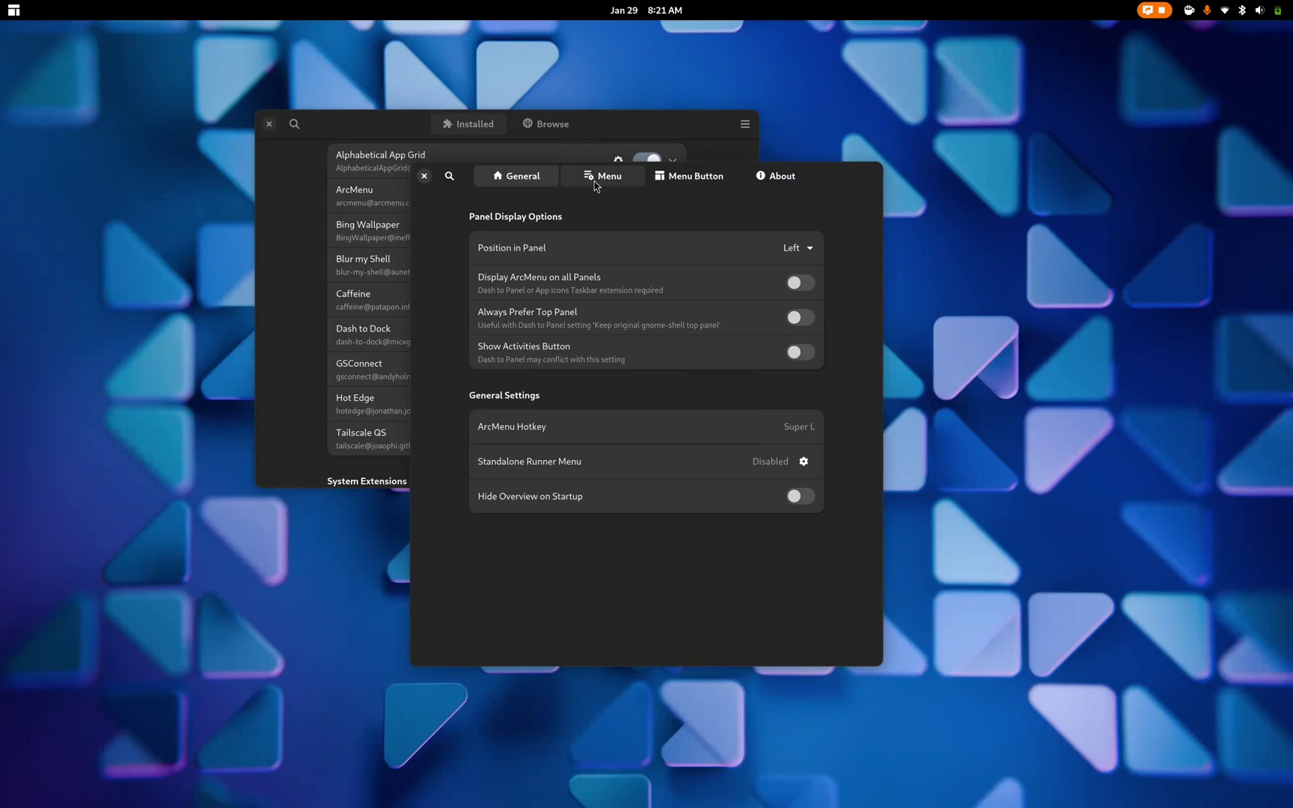
{"action": "left_click", "coordinate": [594, 182]}
{"action": "left_click", "coordinate": [522, 178]}
Open the ArcMenu popup with Super twice, then close it and the ArcMenu settings.
{"action": "key", "text": "super"}
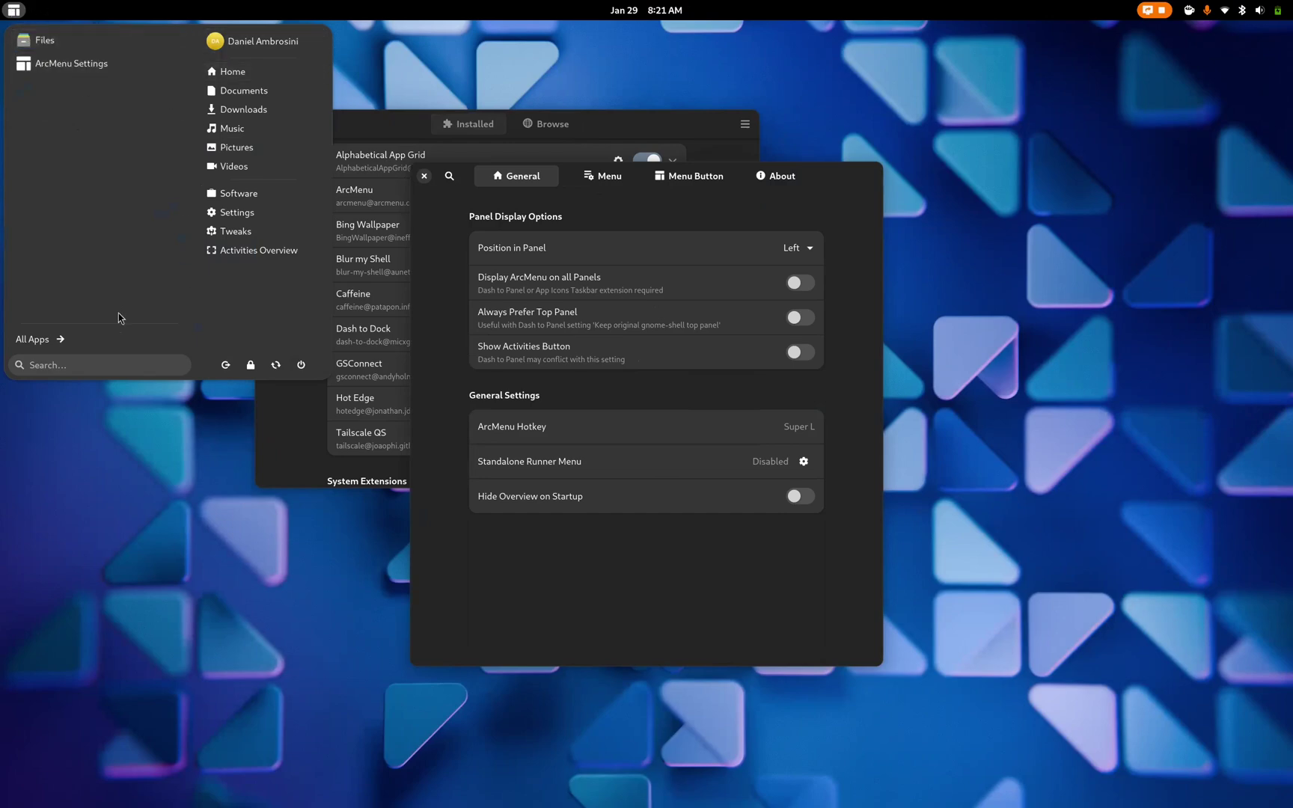
{"action": "left_click", "coordinate": [157, 551]}
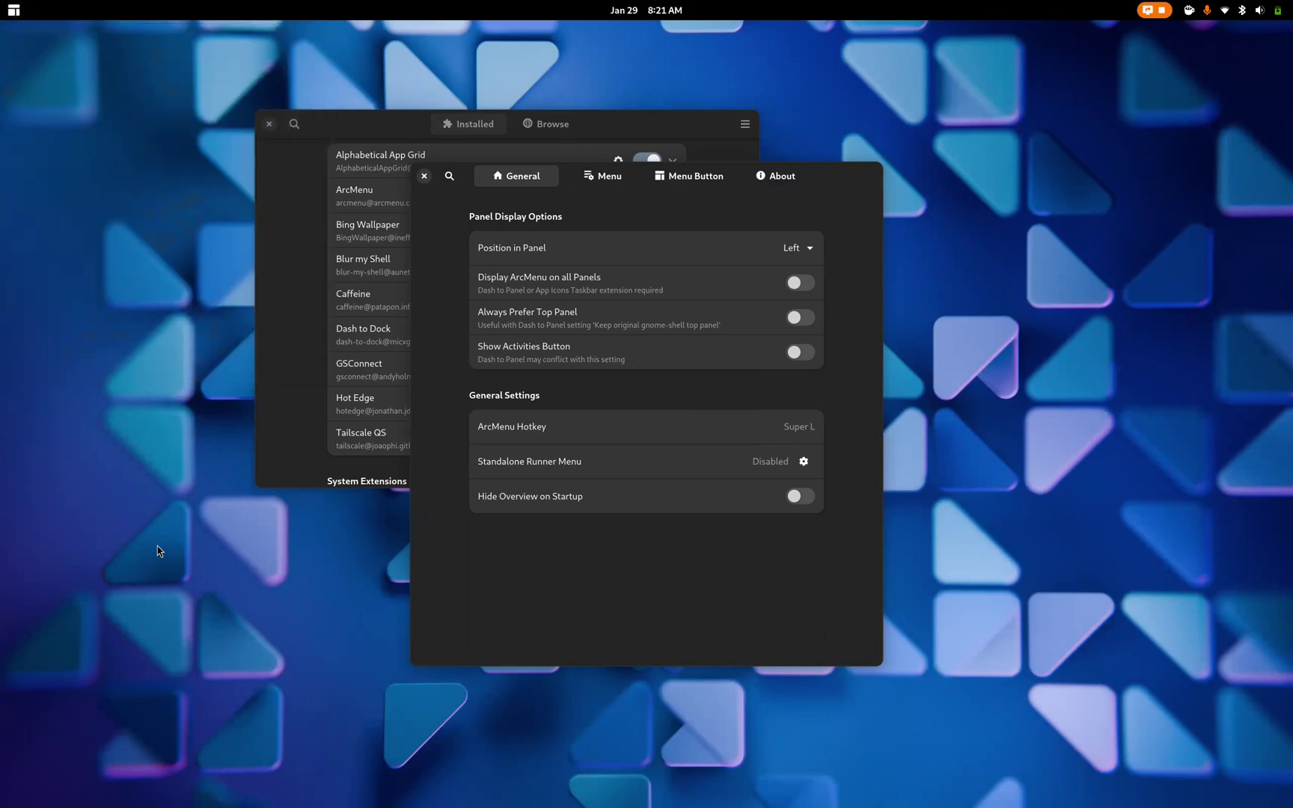
{"action": "key", "text": "super"}
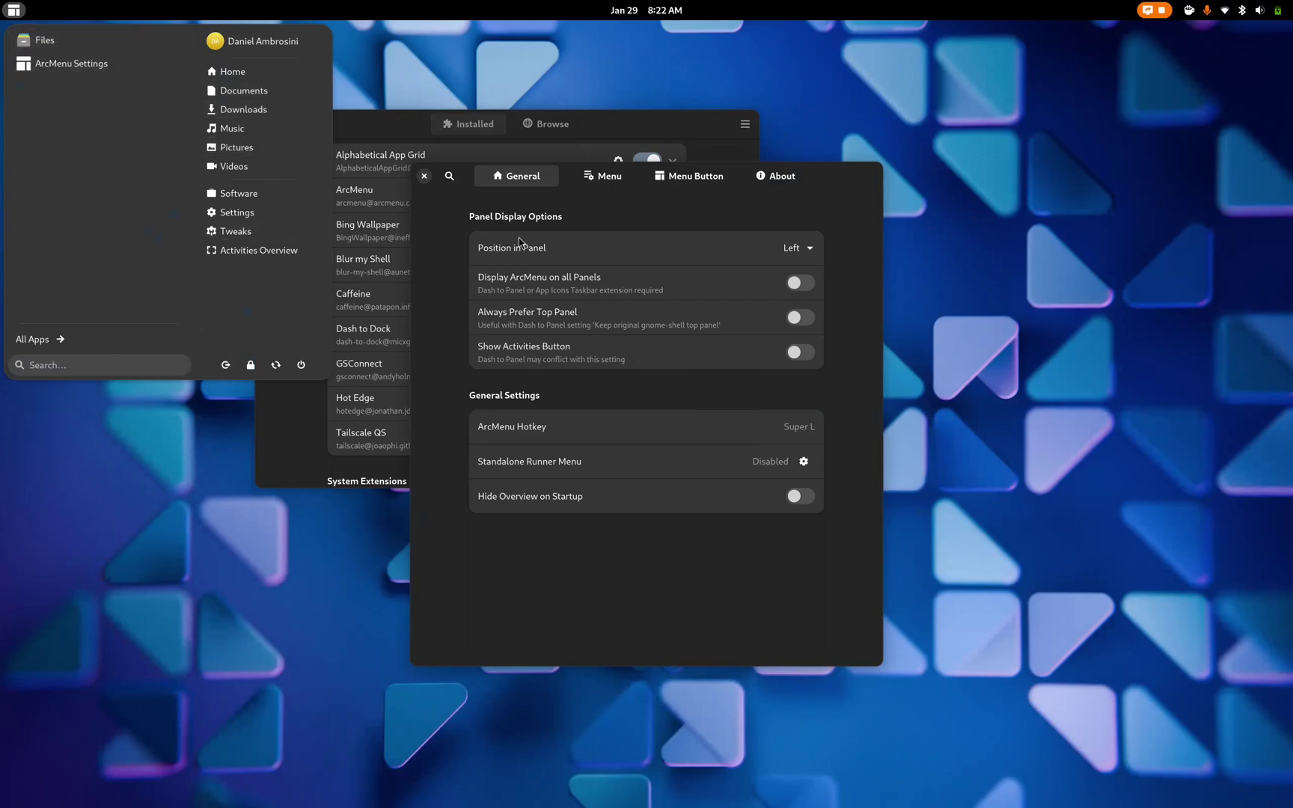
{"action": "left_click", "coordinate": [424, 177]}
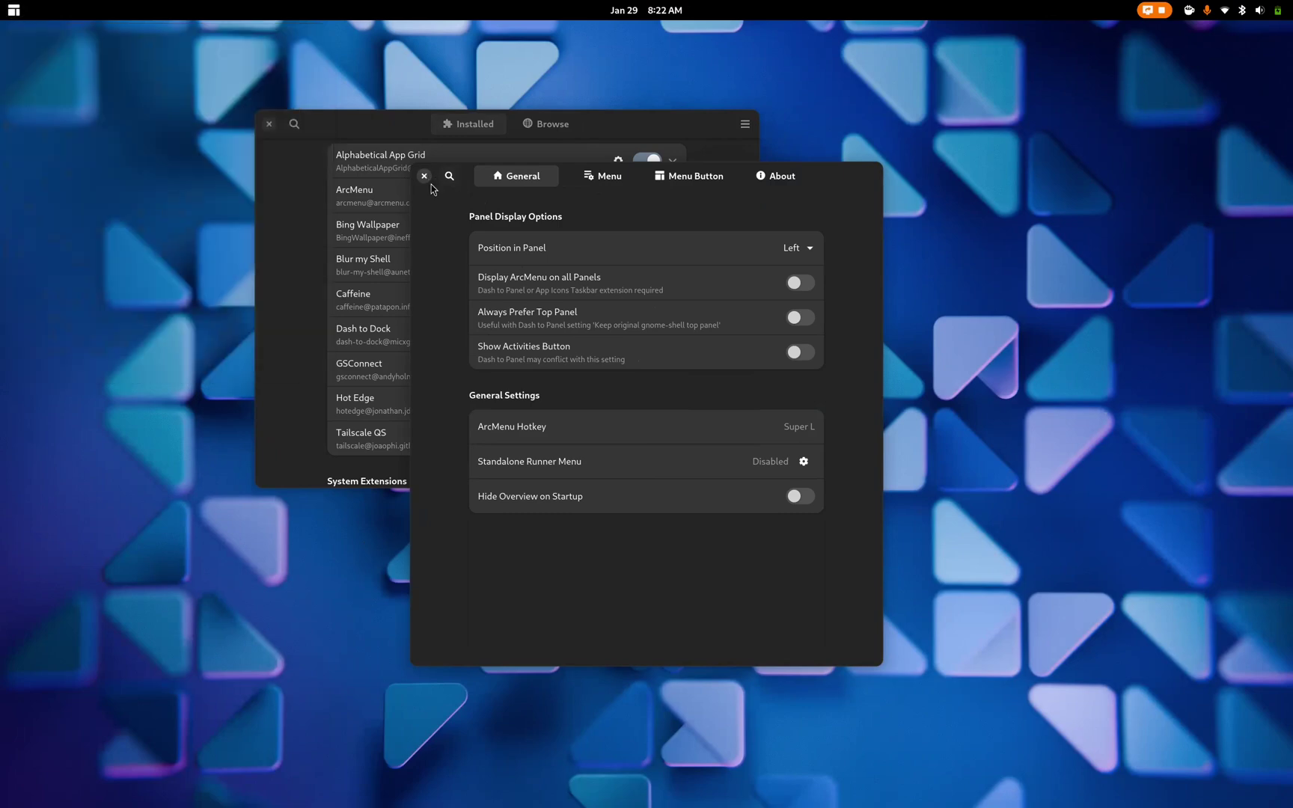
{"action": "left_click", "coordinate": [424, 177]}
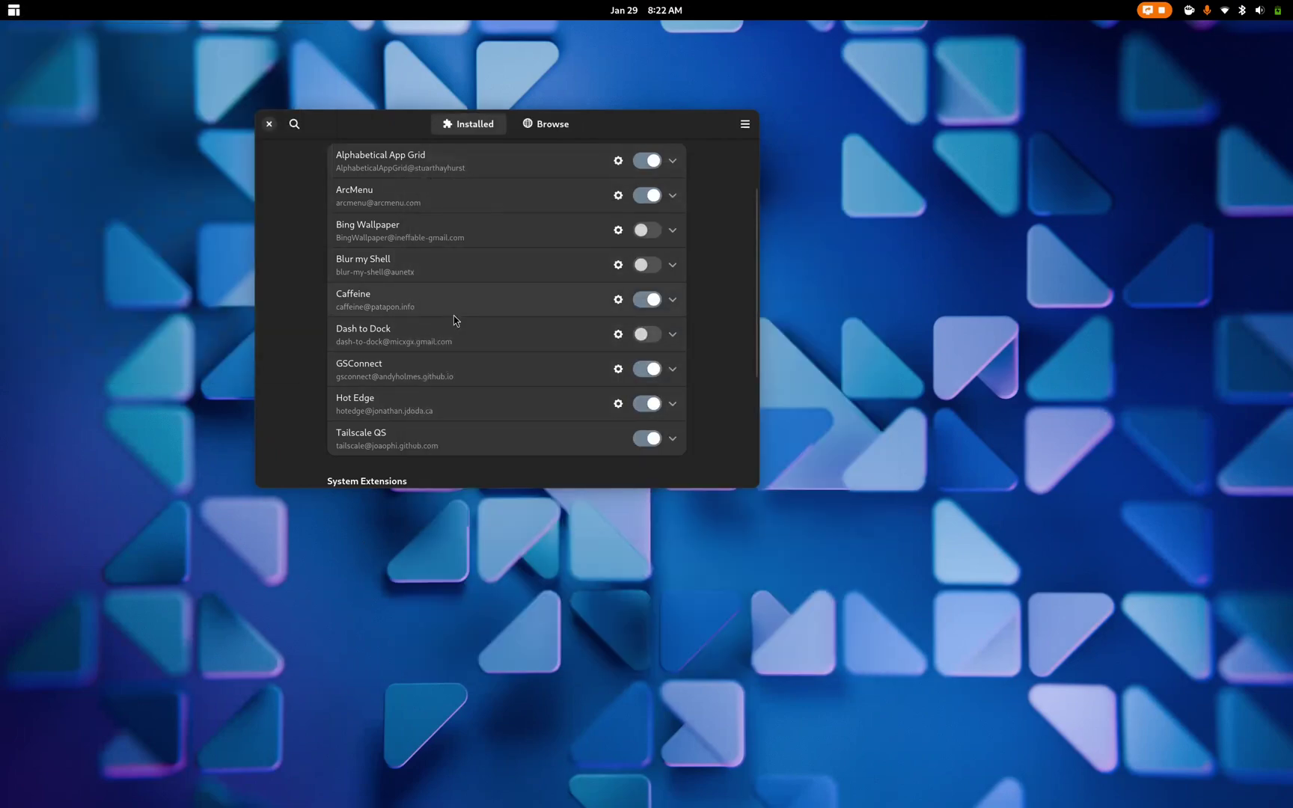
Disable ArcMenu, enable Bing Wallpaper for the snowy owl photo, and close Extension Manager.
{"action": "left_click", "coordinate": [653, 198]}
{"action": "left_click", "coordinate": [646, 234]}
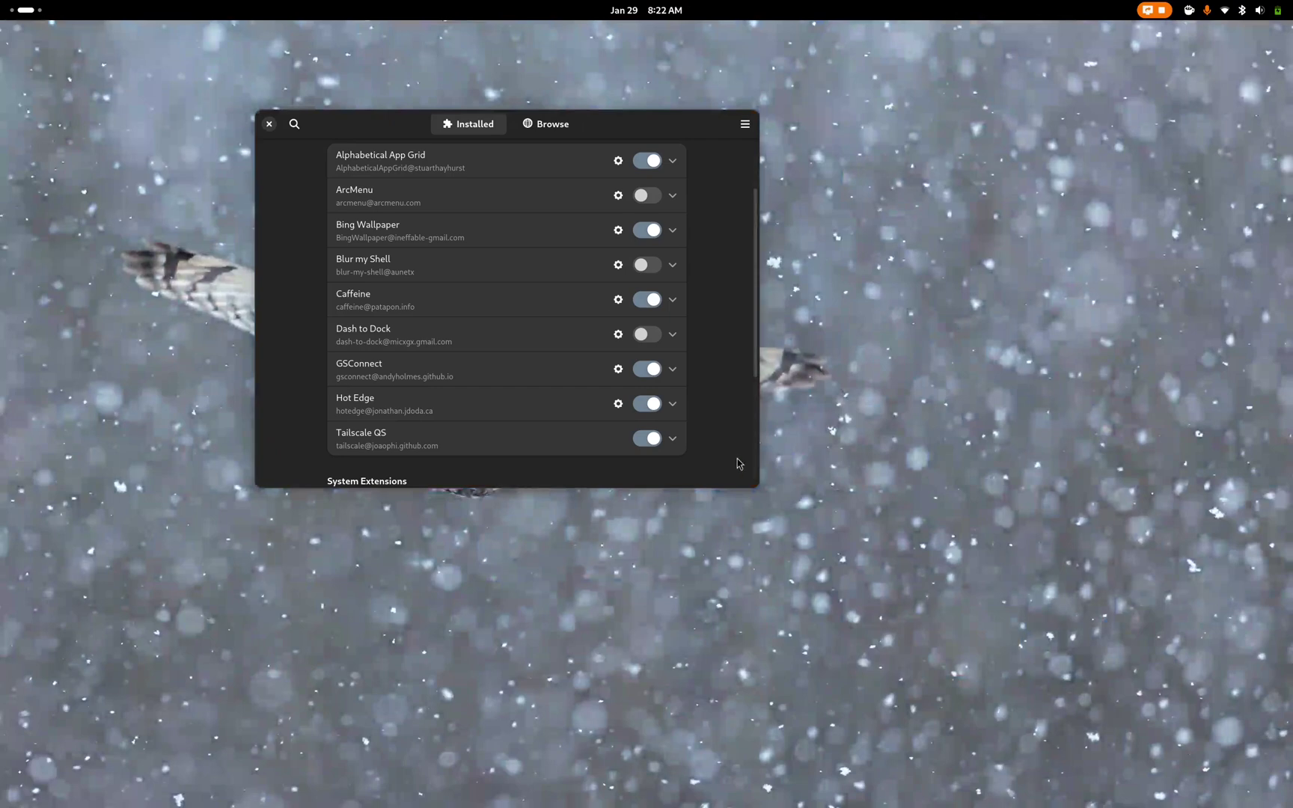
{"action": "left_click", "coordinate": [268, 124]}
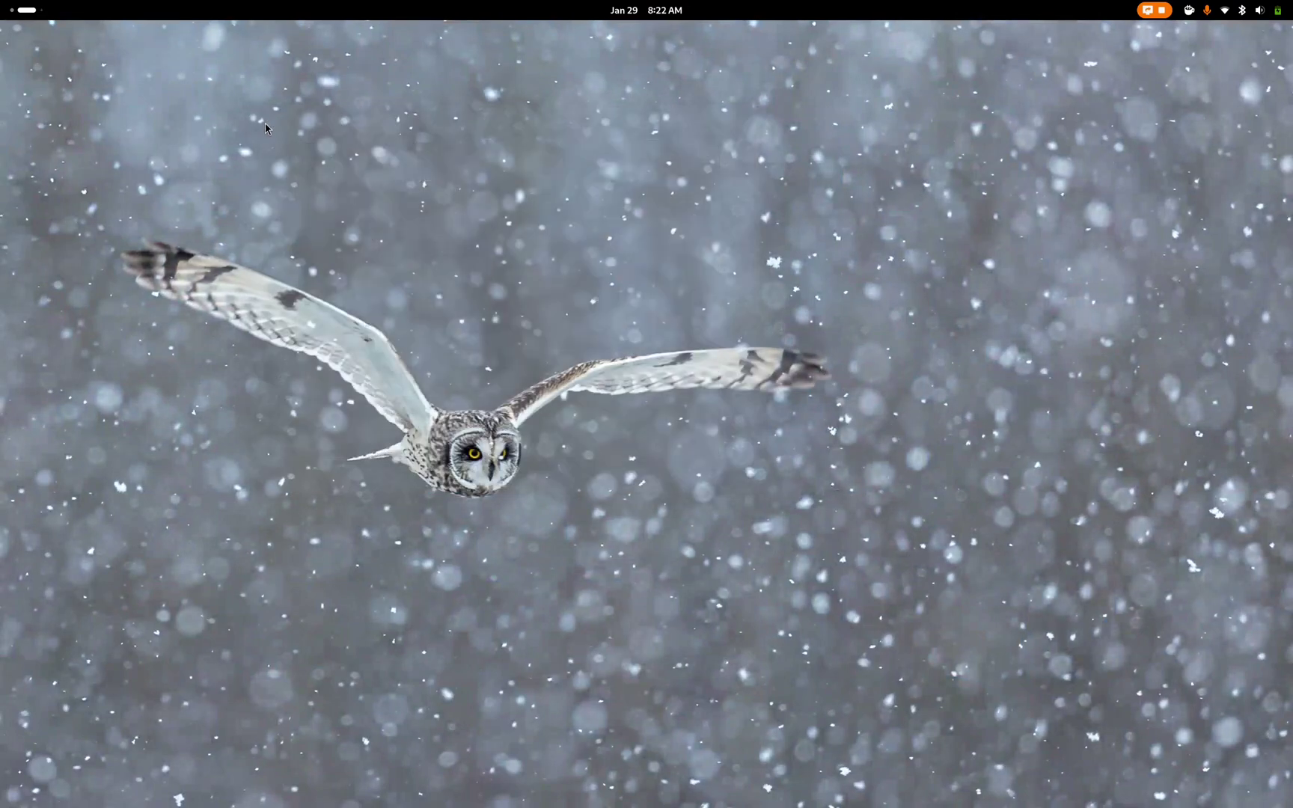